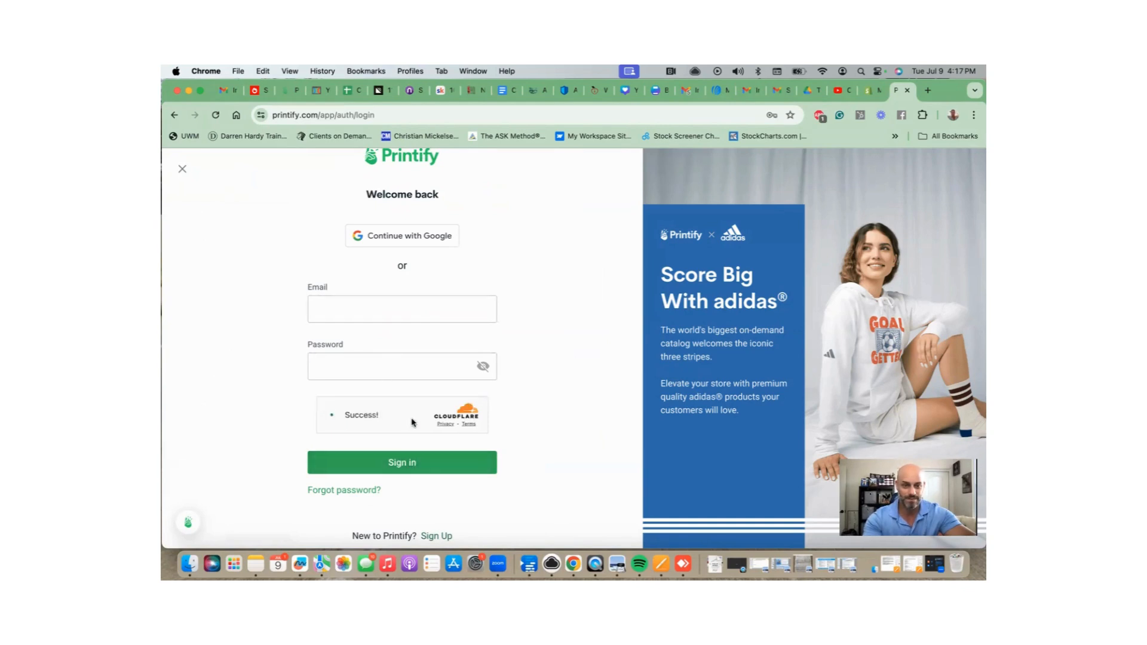
Sign up for a new account with the account e-mail address and password.
left_click(436, 538)
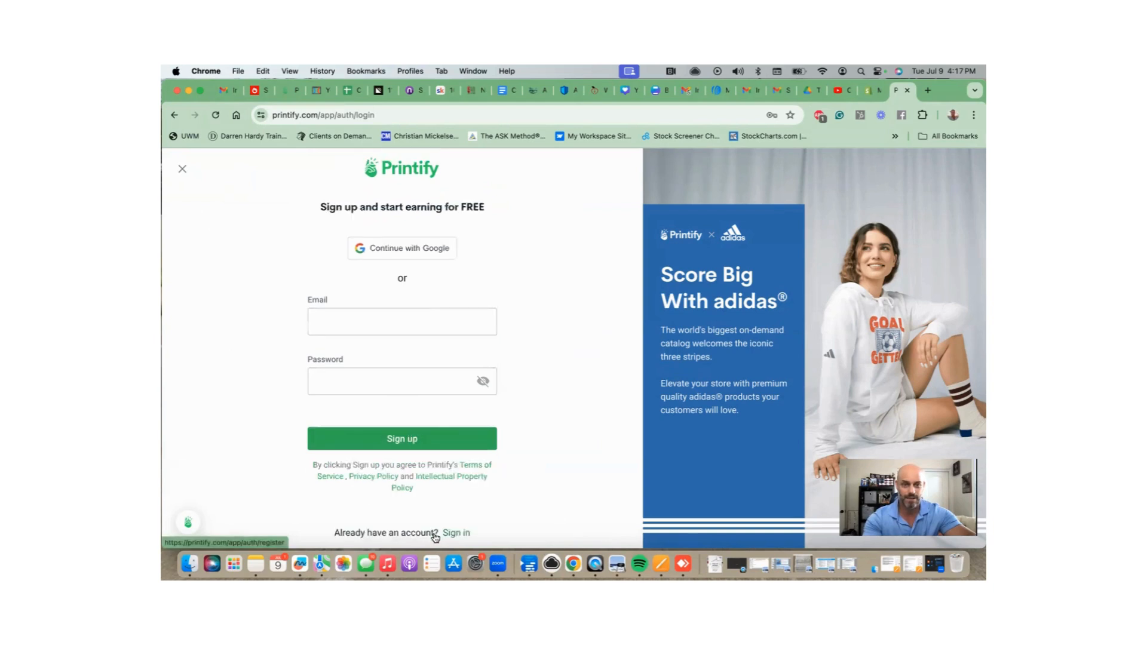
left_click(393, 326)
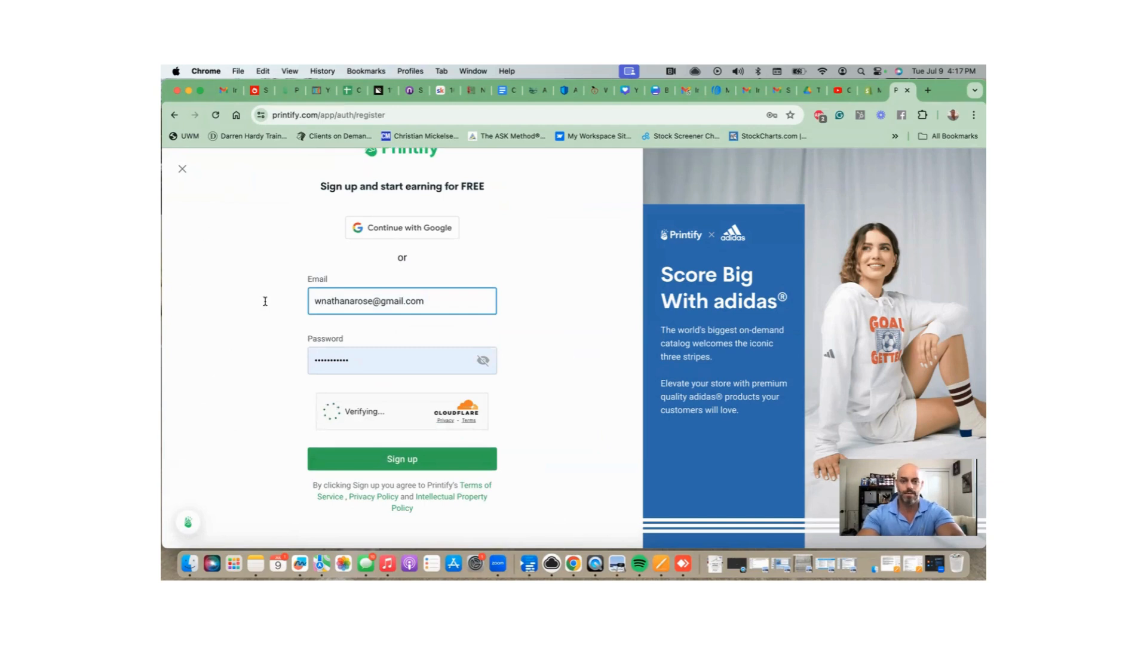
key("shift+End")
key("super+a")
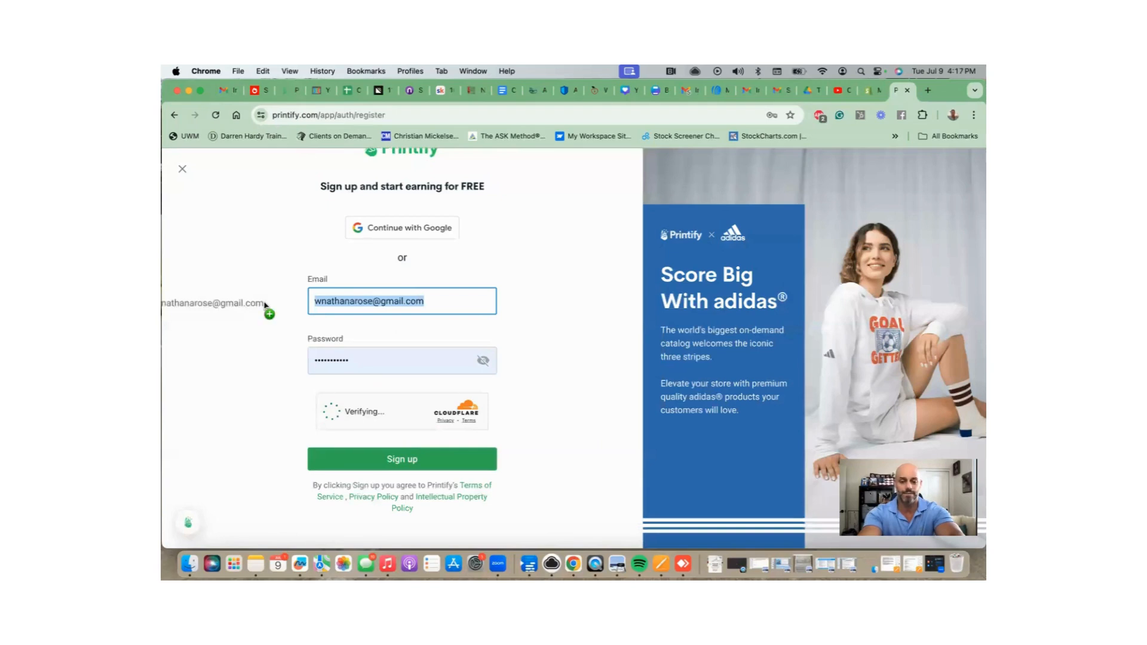
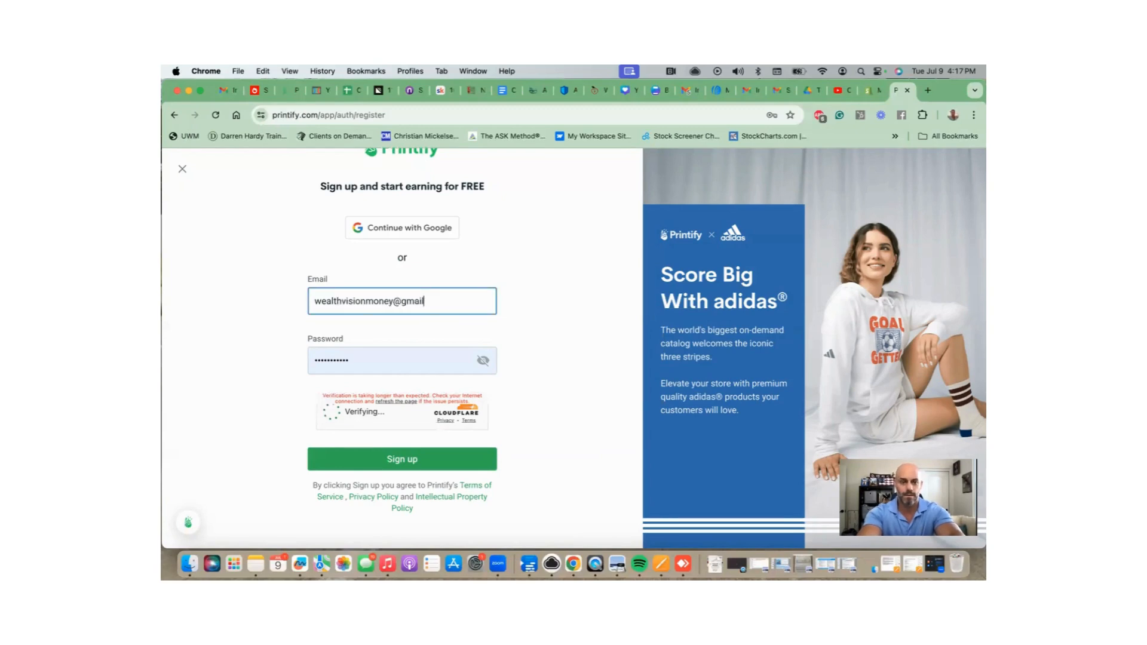
key("Tab")
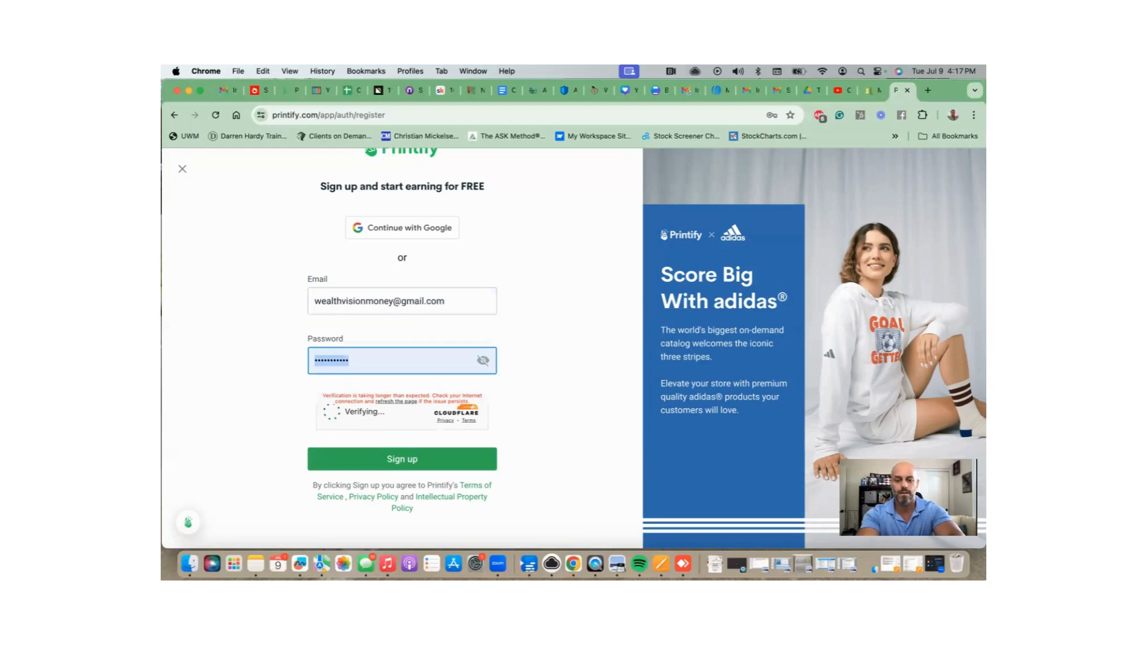
type("••••")
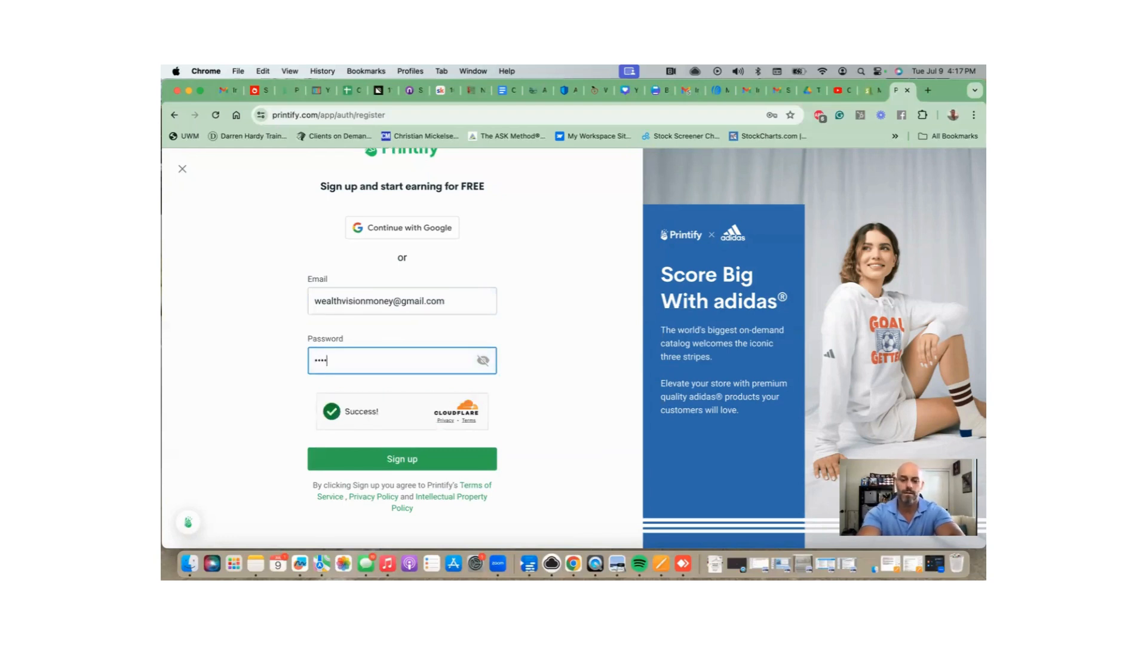
type("••••••")
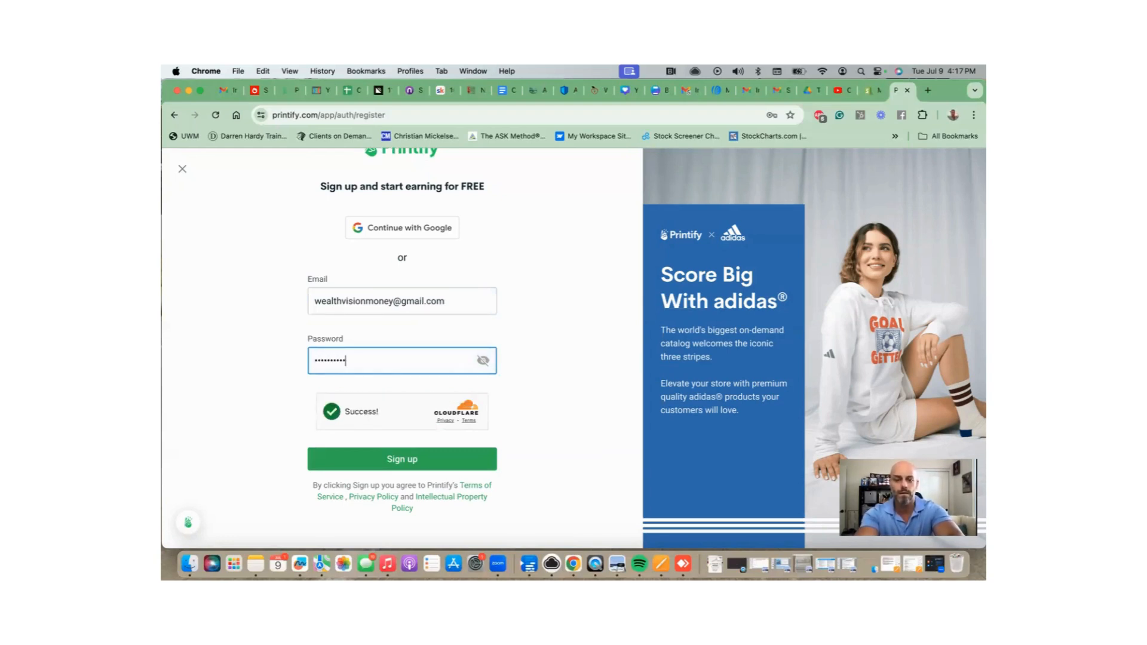
type("•")
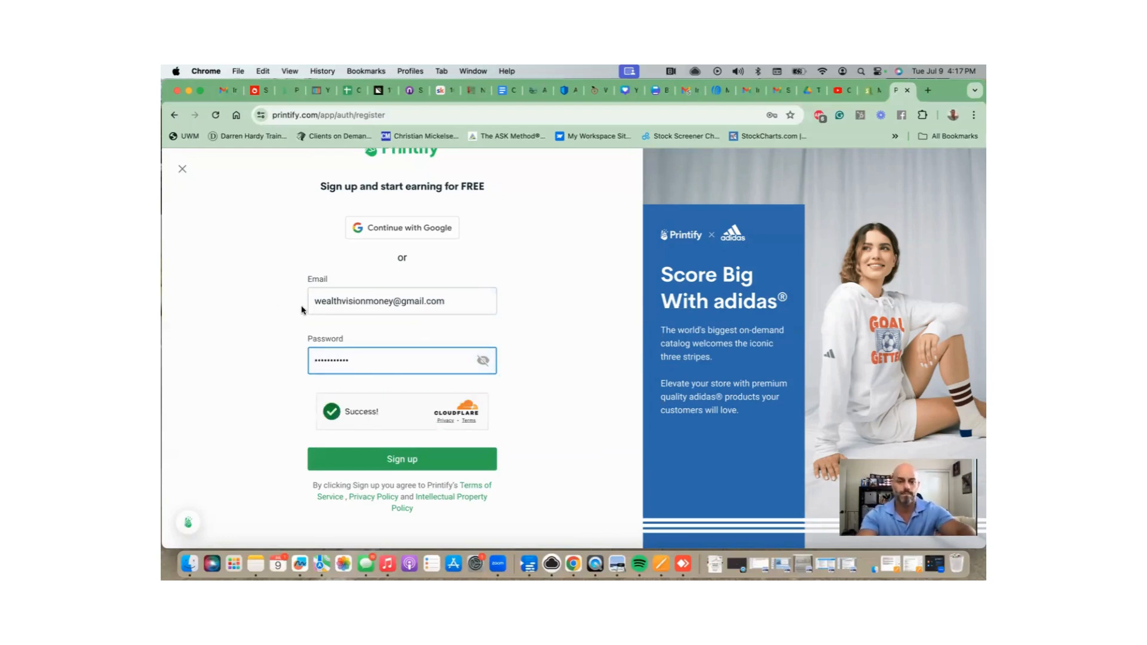
left_click(419, 459)
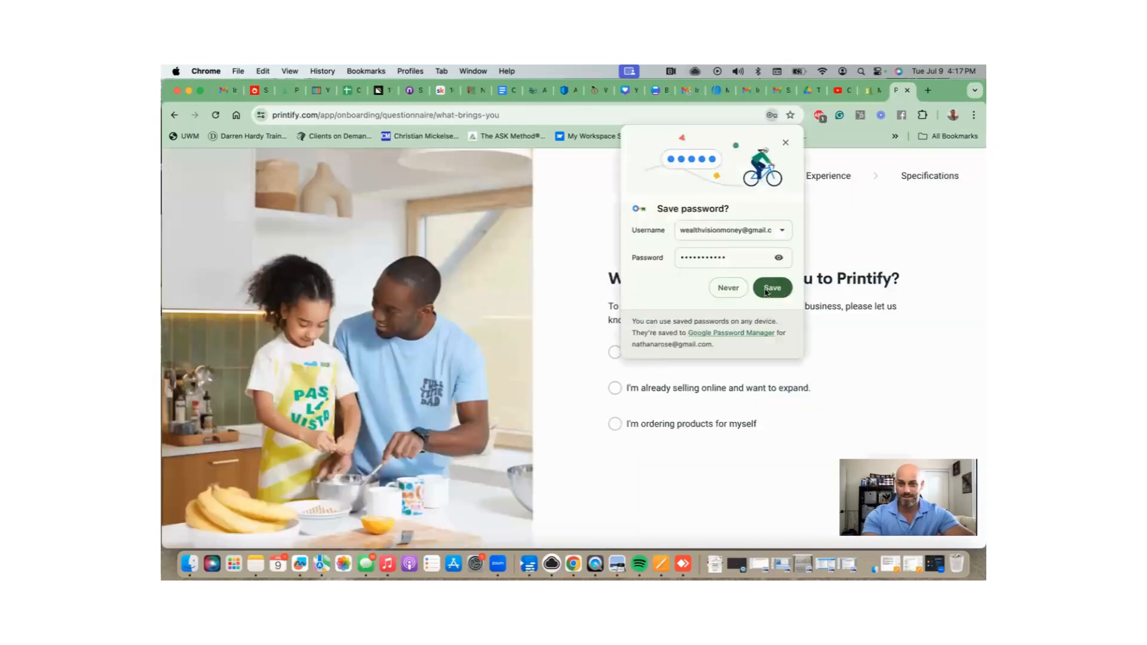
Save the browser password, then answer 'I'm new to selling' and Individual seller.
left_click(767, 290)
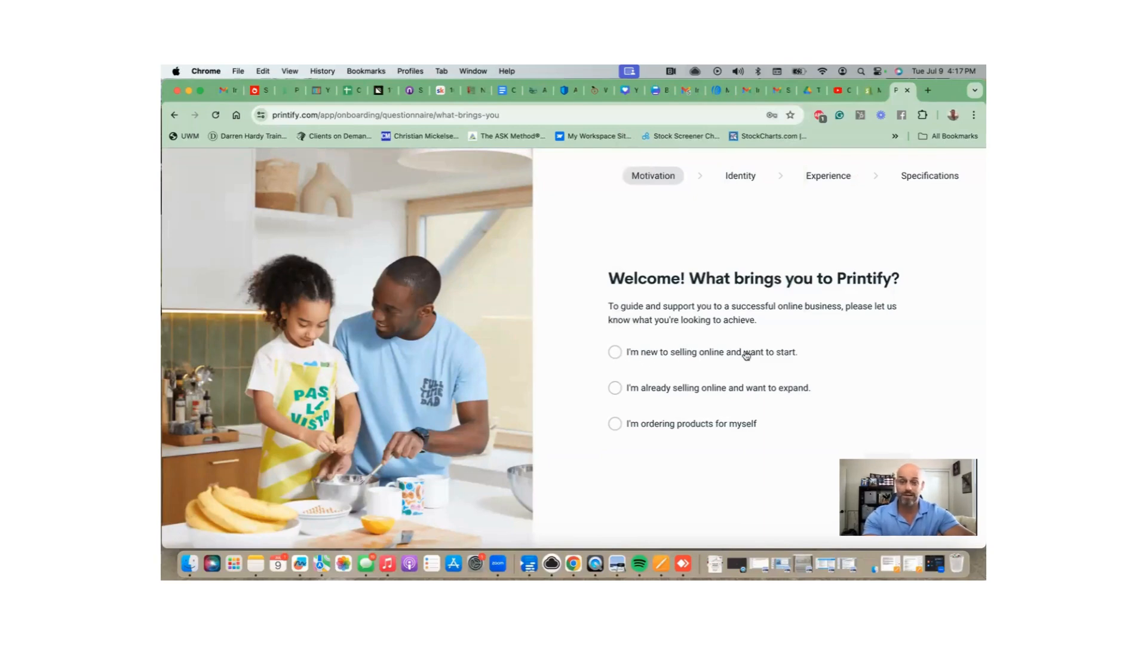
left_click(617, 355)
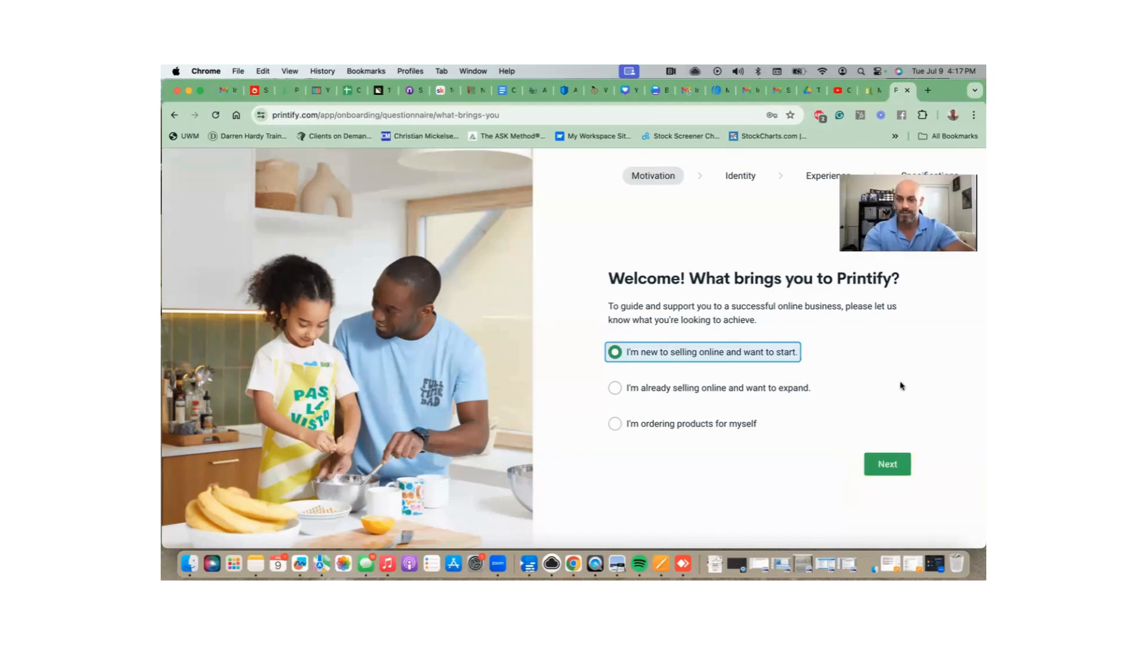
left_click(891, 469)
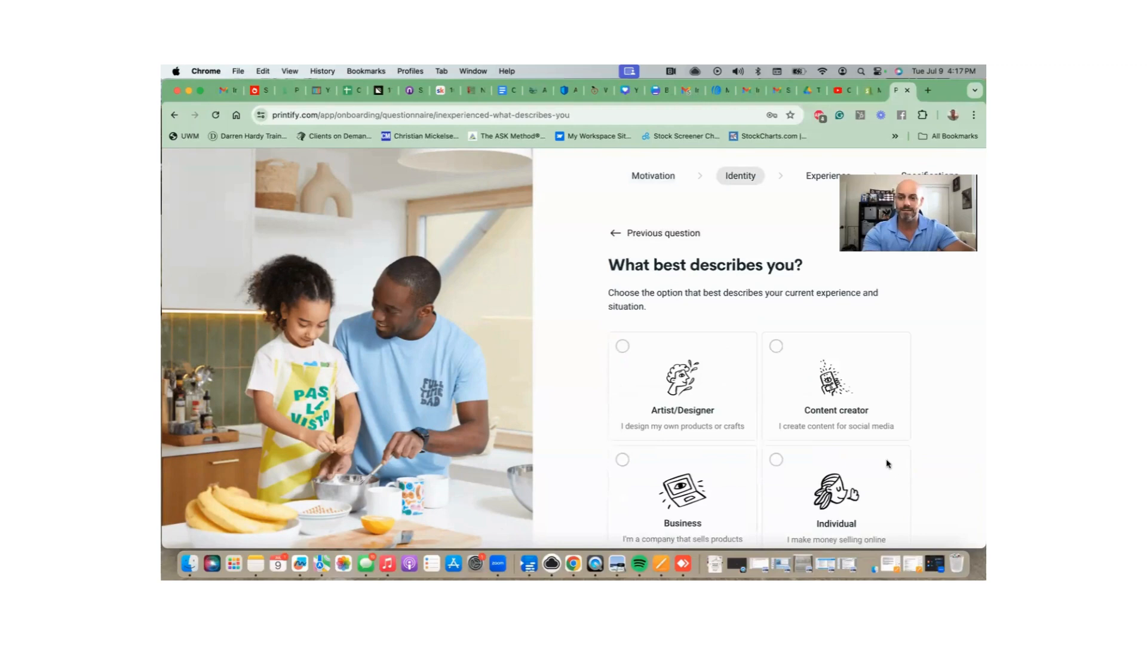
scroll(873, 439, "down", 5)
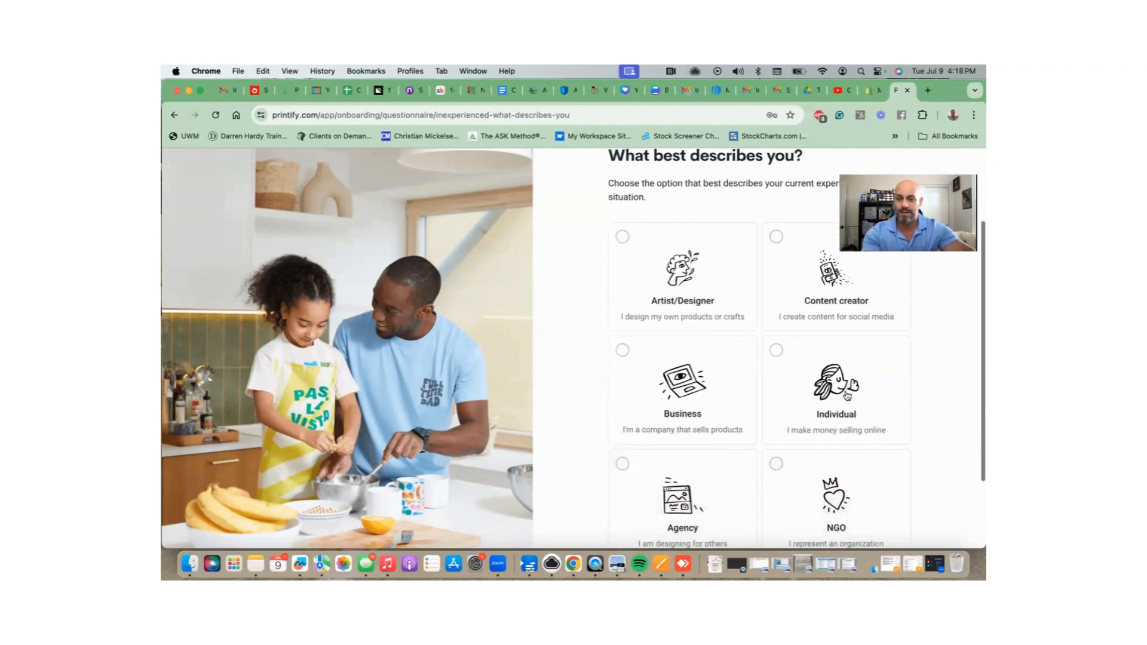
left_click(842, 393)
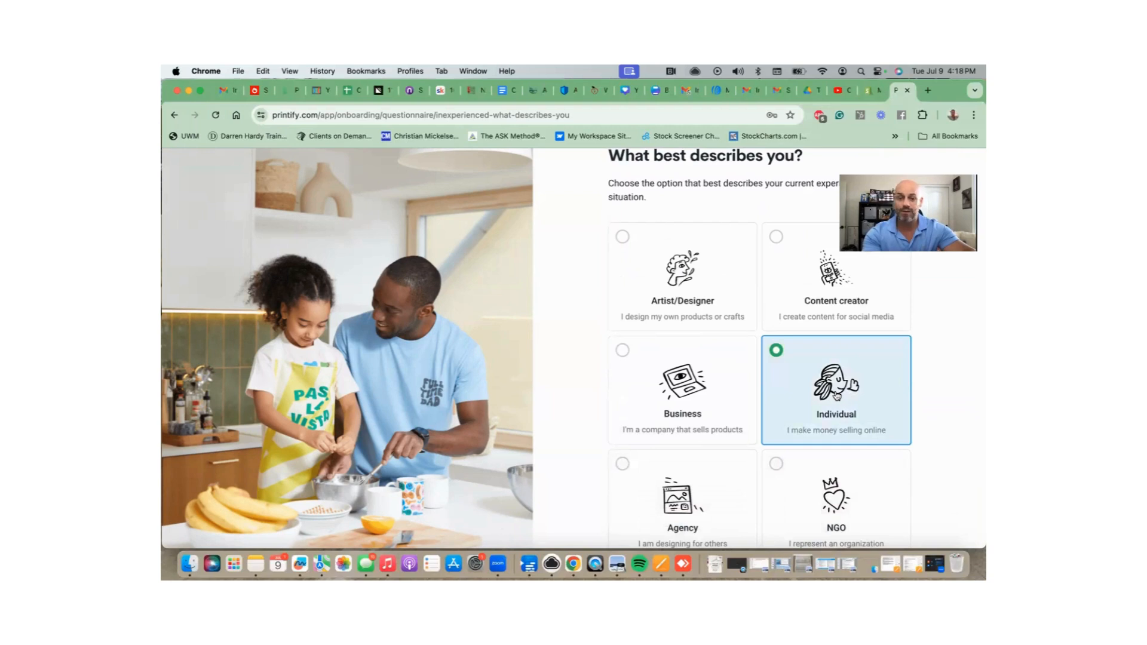
scroll(836, 395, "down", 2)
scroll(836, 395, "up", 3)
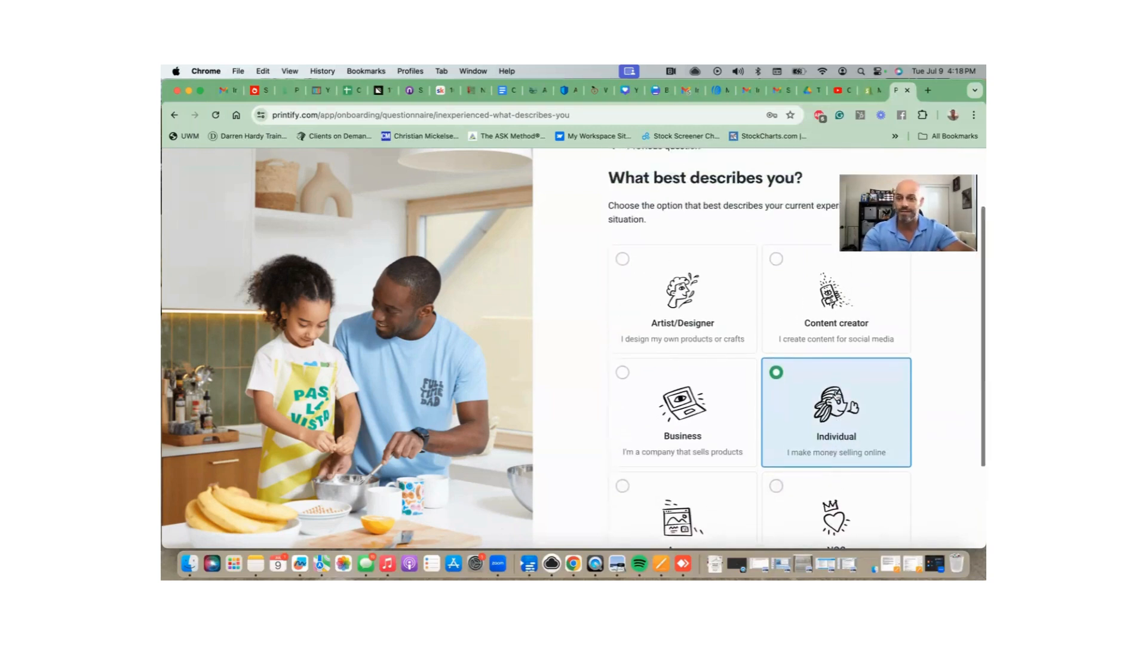
scroll(838, 395, "down", 5)
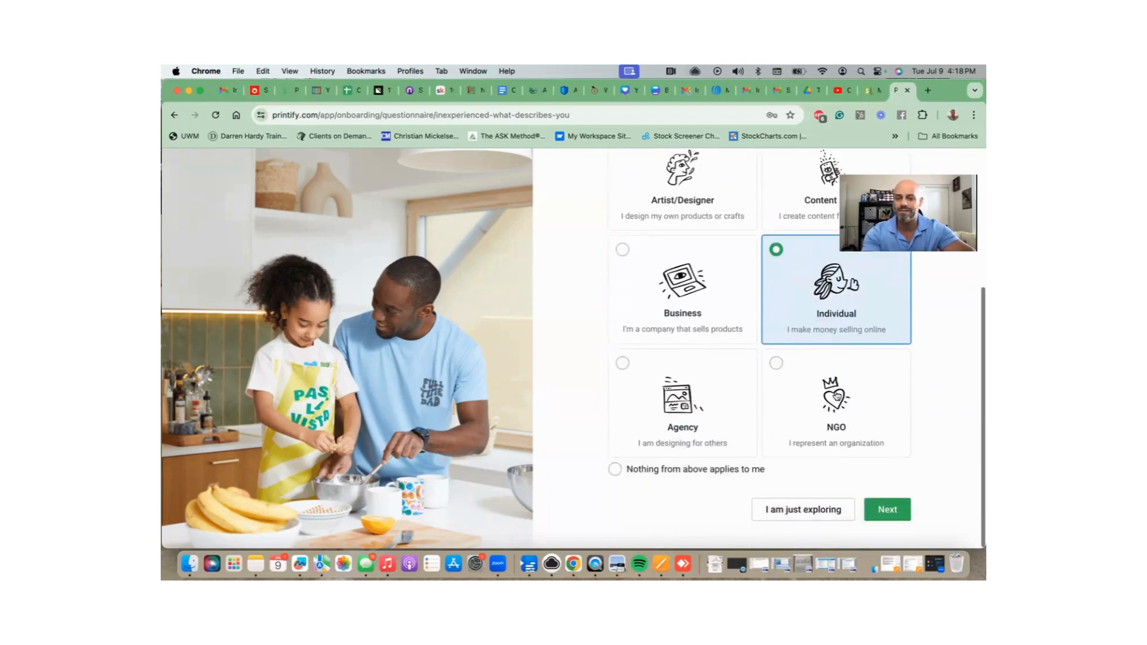
left_click(890, 511)
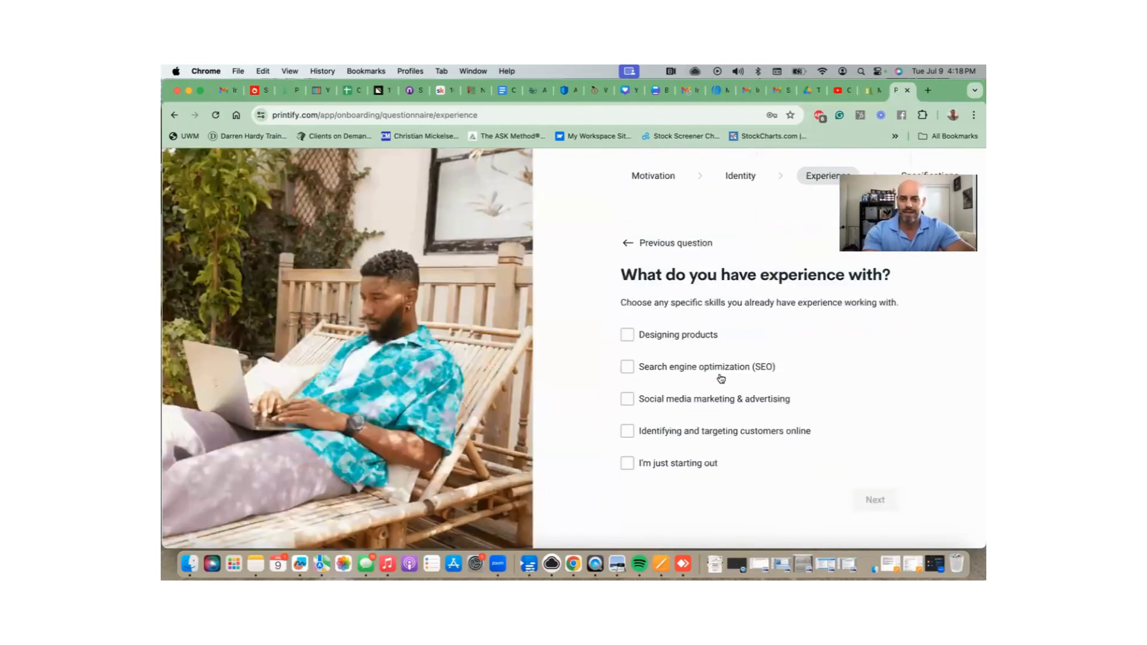
Answer 'I'm just starting out', United States and 'Friend or family', then complete onboarding.
left_click(635, 464)
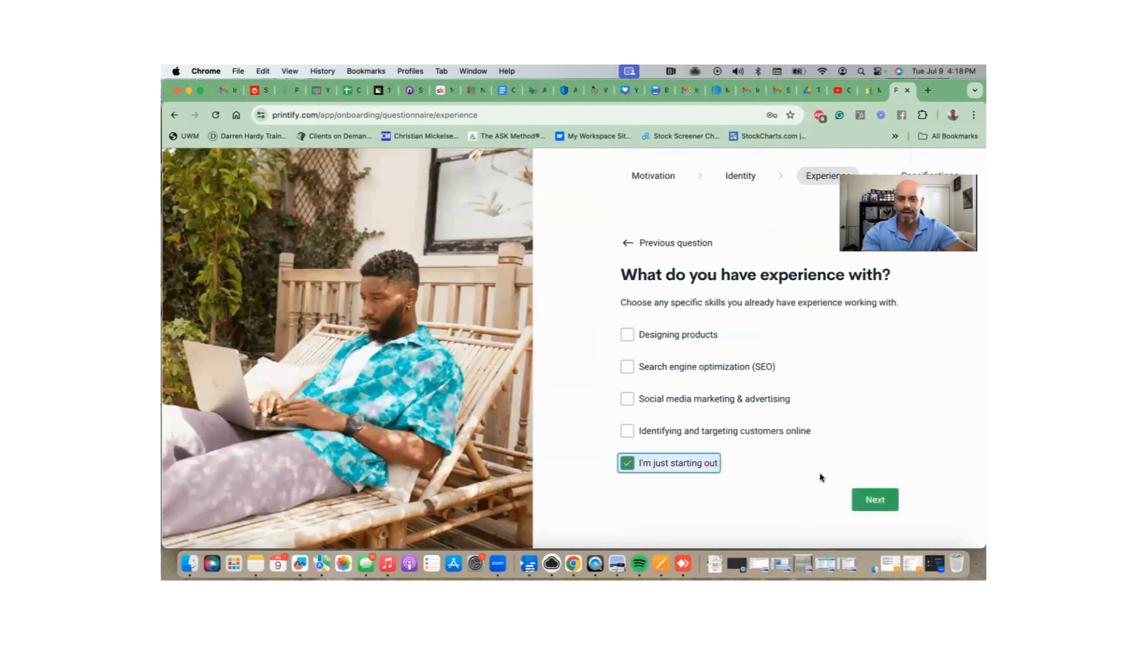
left_click(886, 502)
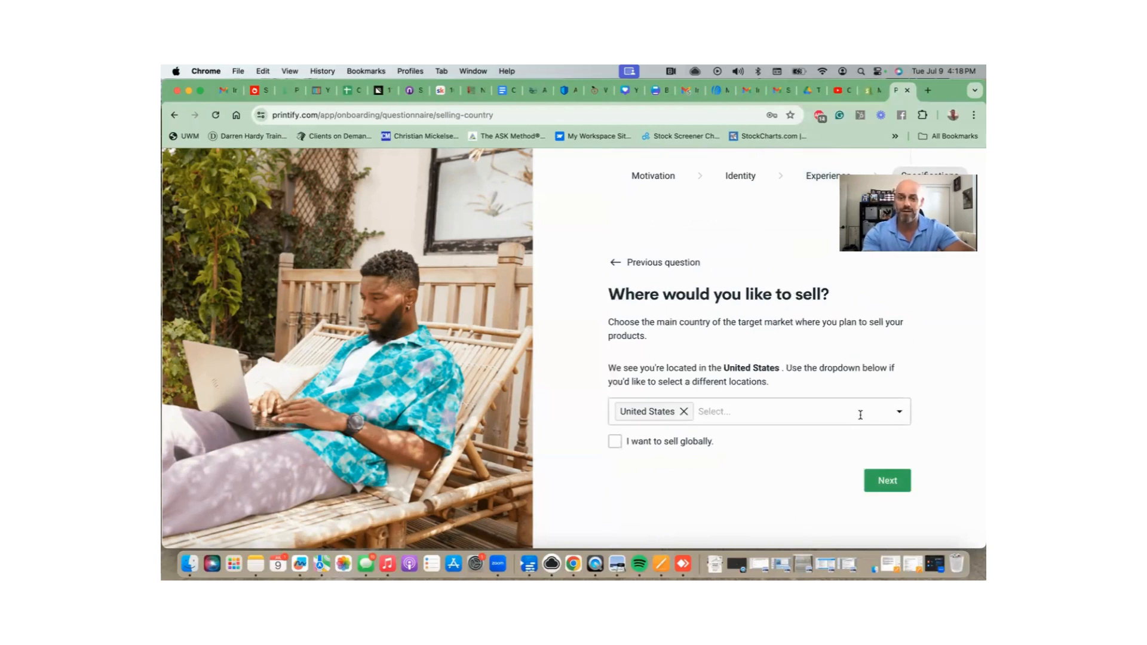
left_click(887, 482)
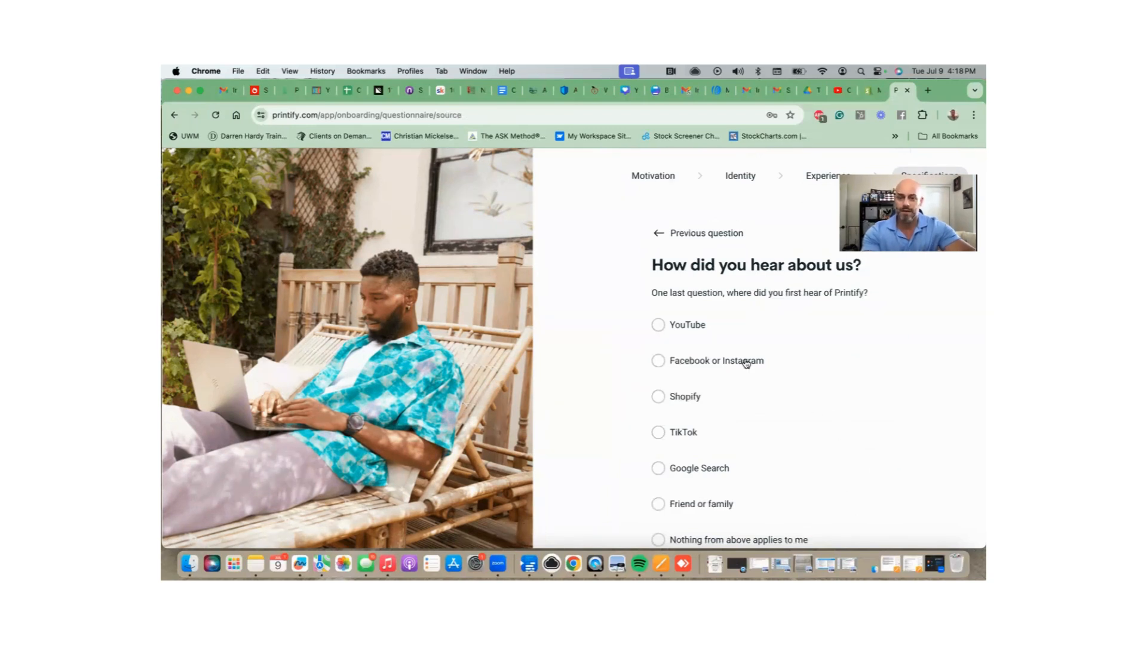
scroll(743, 361, "down", 3)
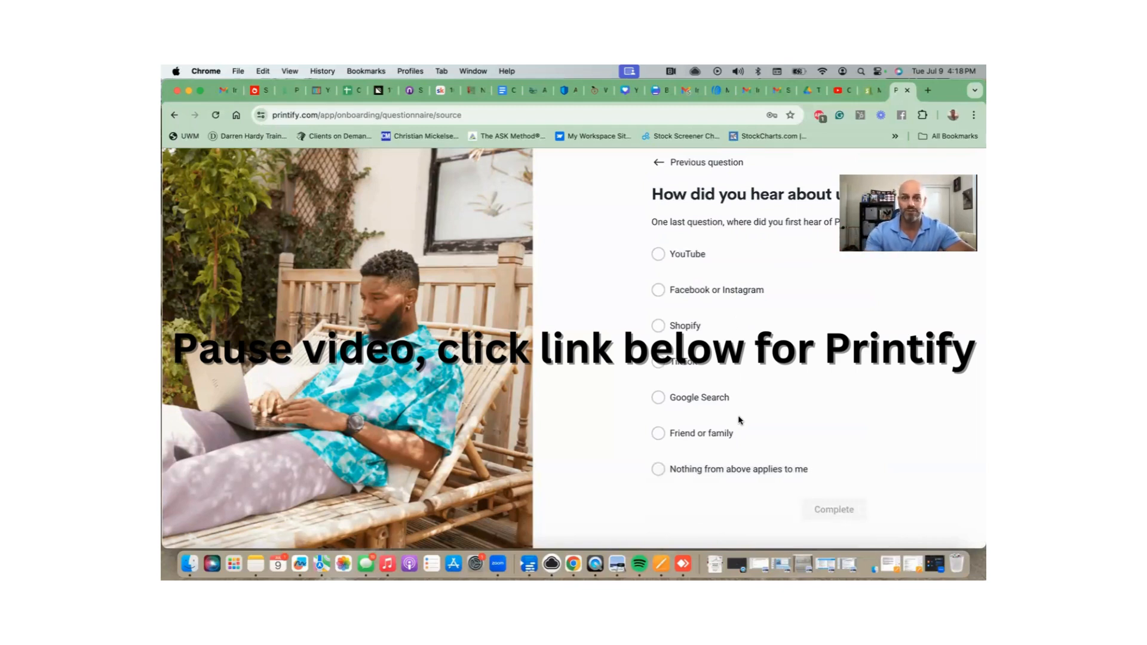
left_click(671, 432)
left_click(830, 511)
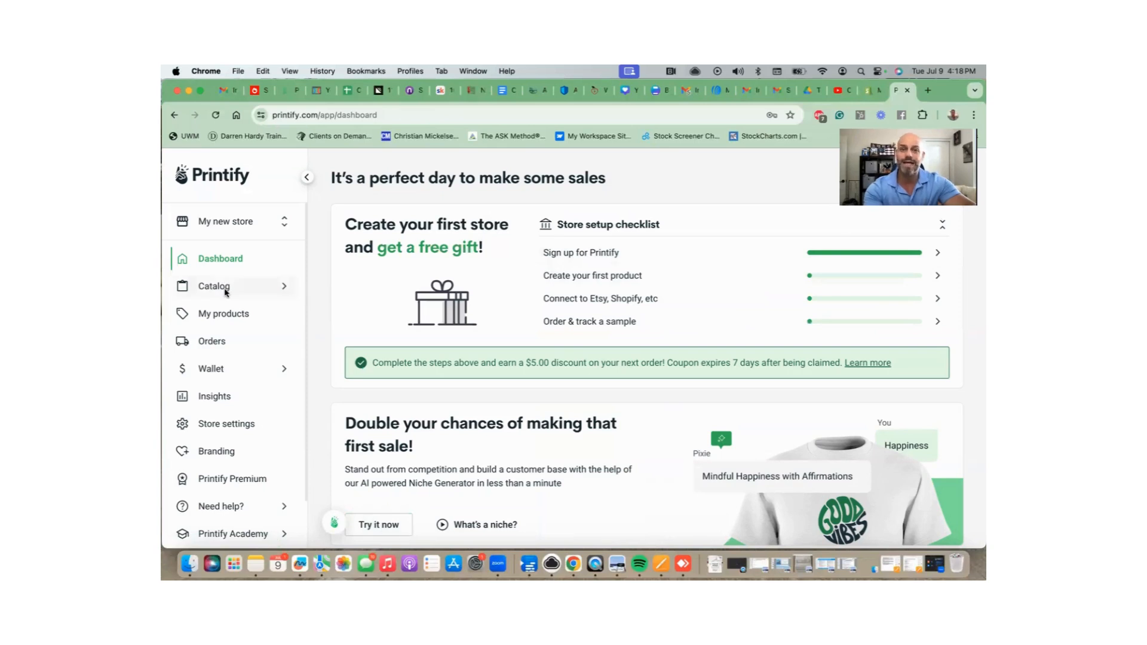
Choose Men's Clothing > T-shirts from the Catalog.
left_click(215, 286)
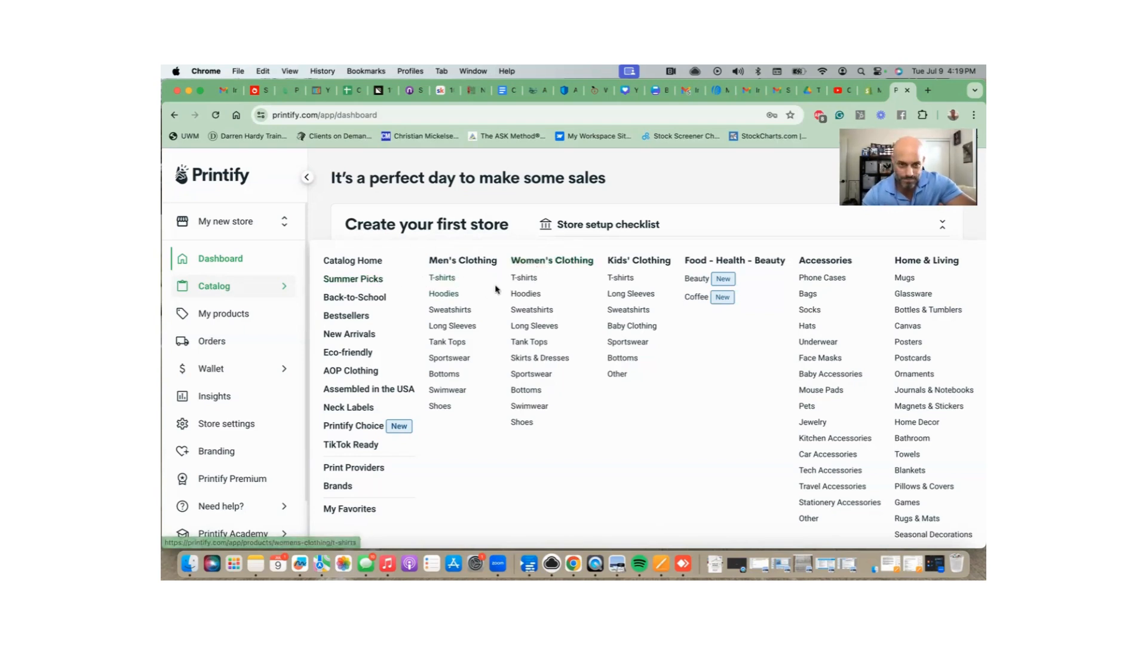
left_click(442, 278)
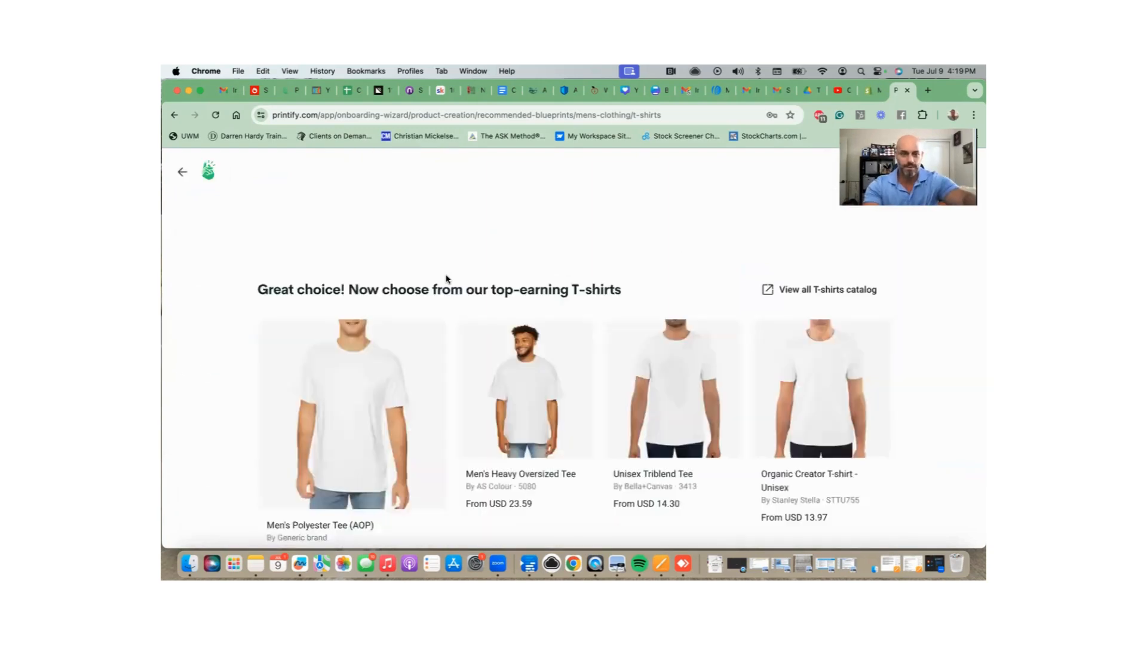
Open the full list via 'View all T-shirts catalog'.
scroll(446, 279, "down", 1)
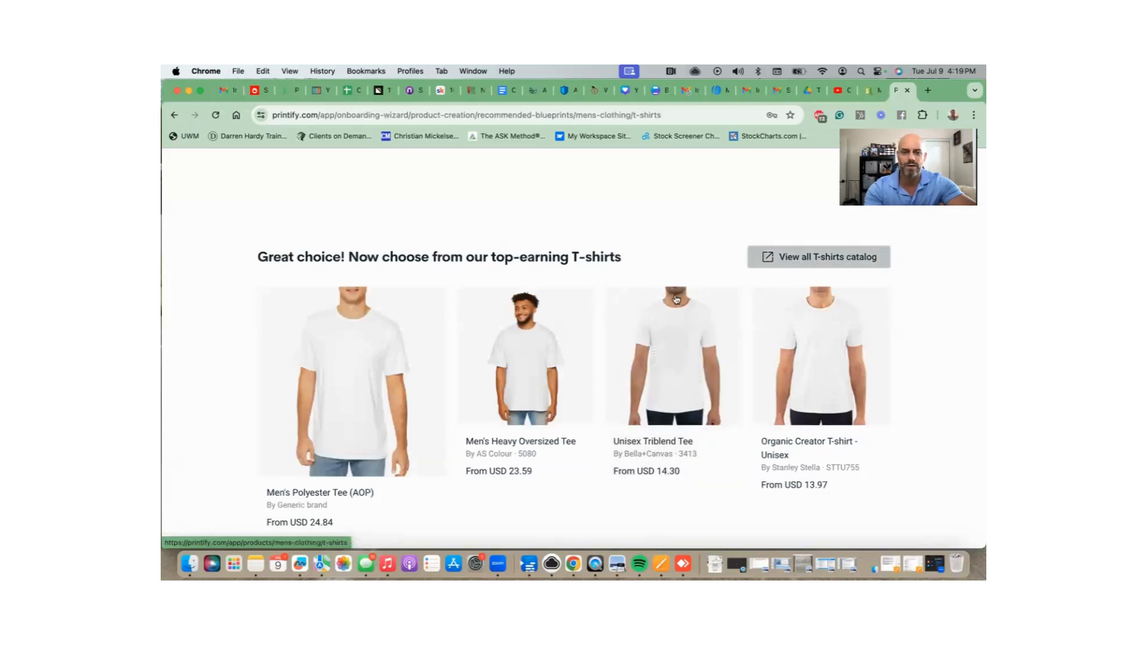
left_click(647, 309)
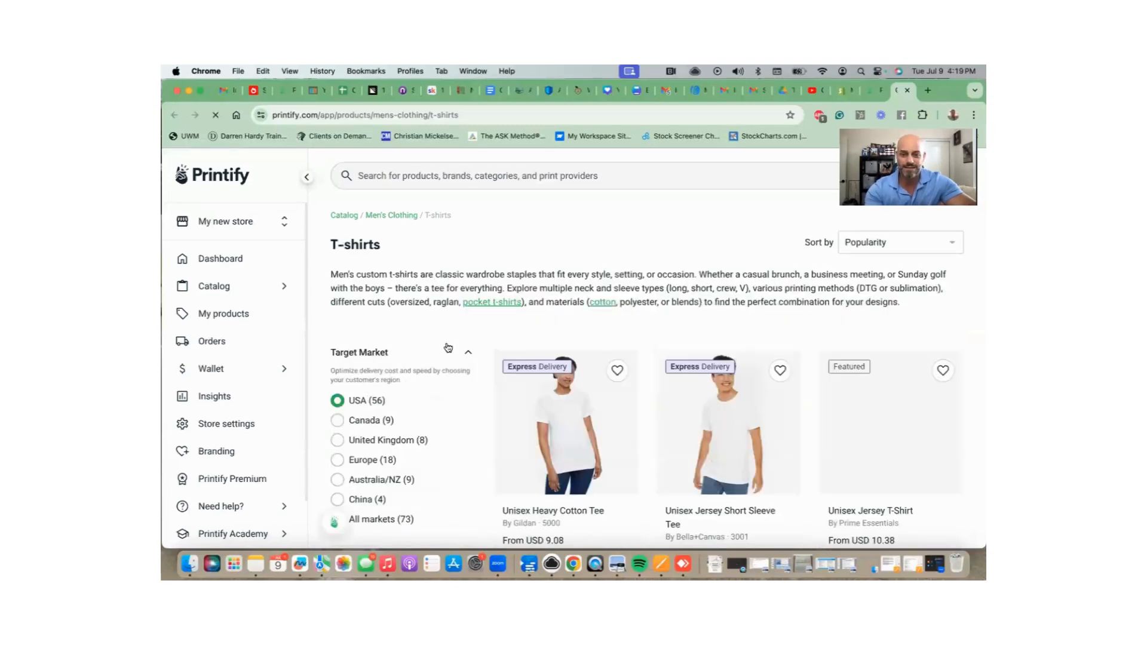
Find and open the Unisex Softstyle T-Shirt (Gildan 64000) card in the catalog grid.
scroll(446, 344, "down", 1)
scroll(543, 333, "down", 4)
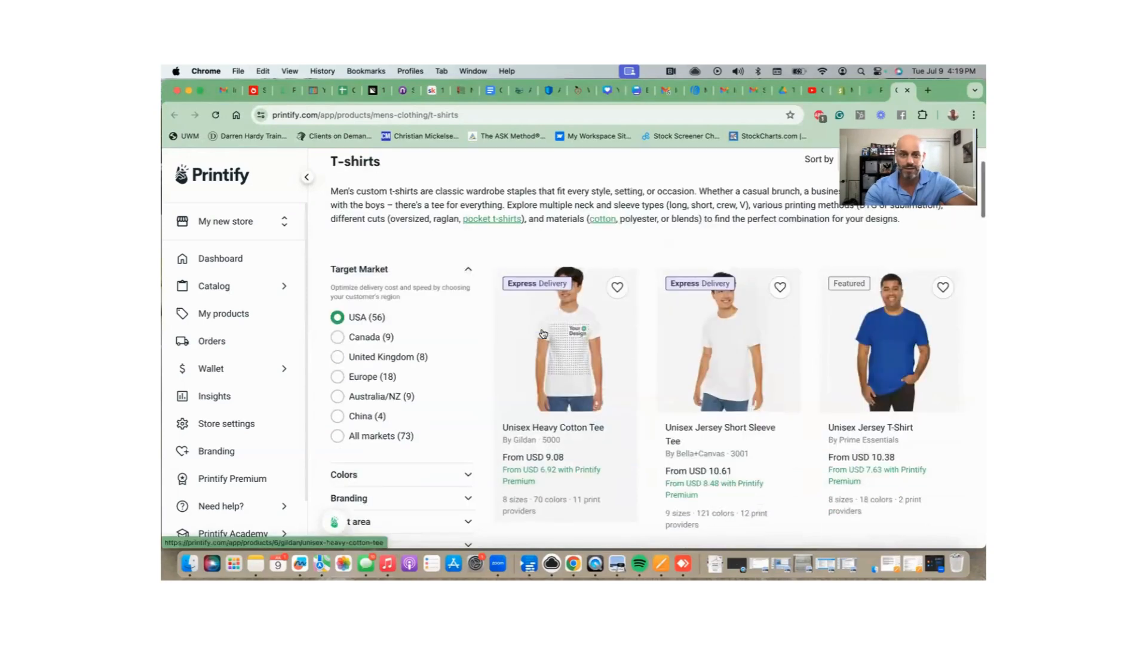
scroll(543, 333, "down", 8)
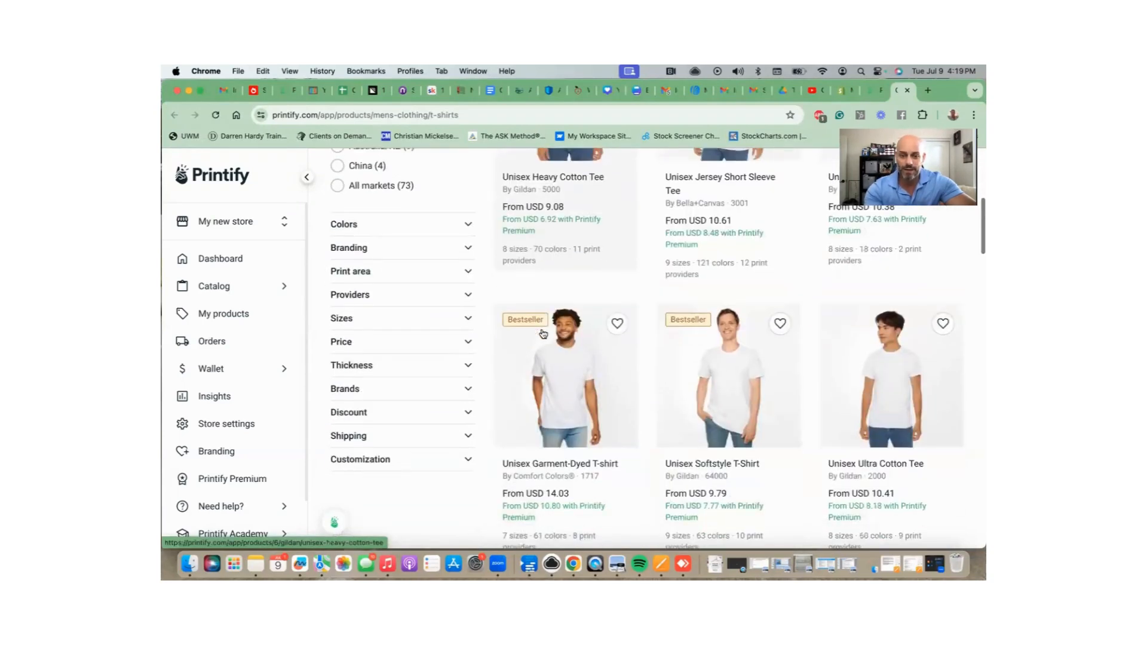
scroll(543, 334, "down", 2)
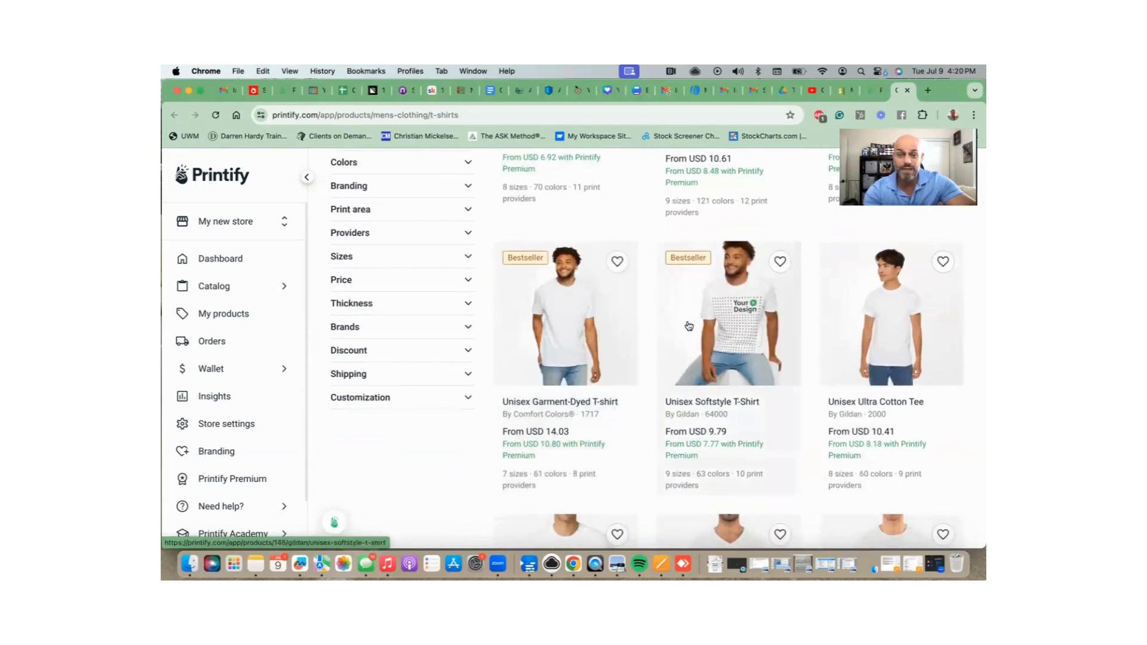
scroll(689, 325, "down", 1)
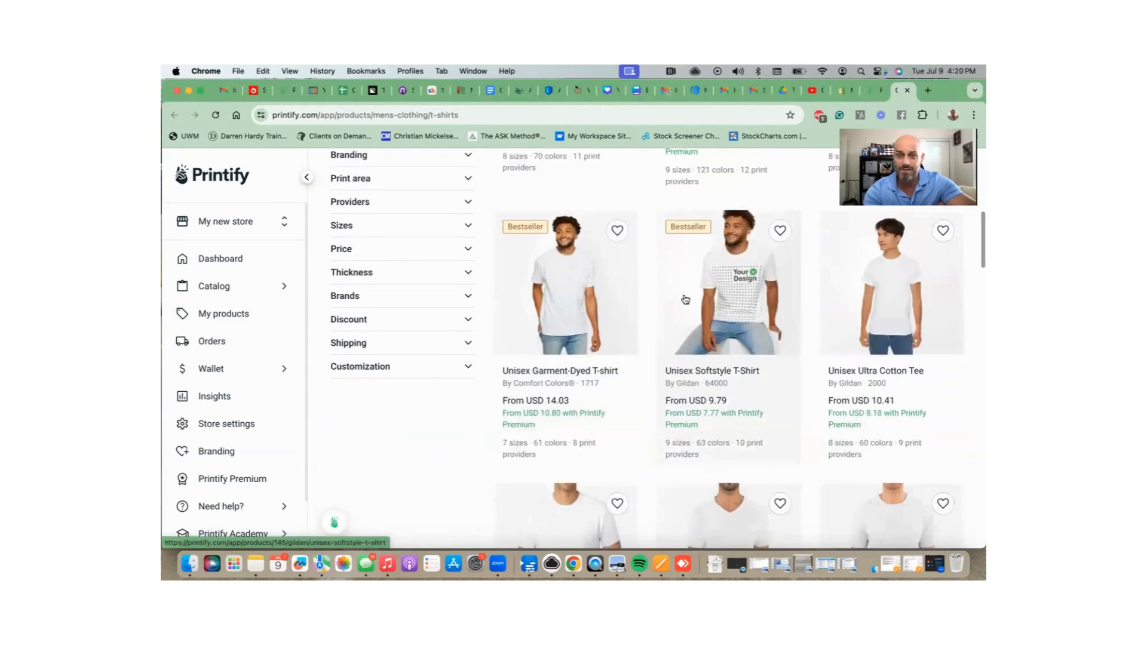
scroll(681, 275, "down", 1)
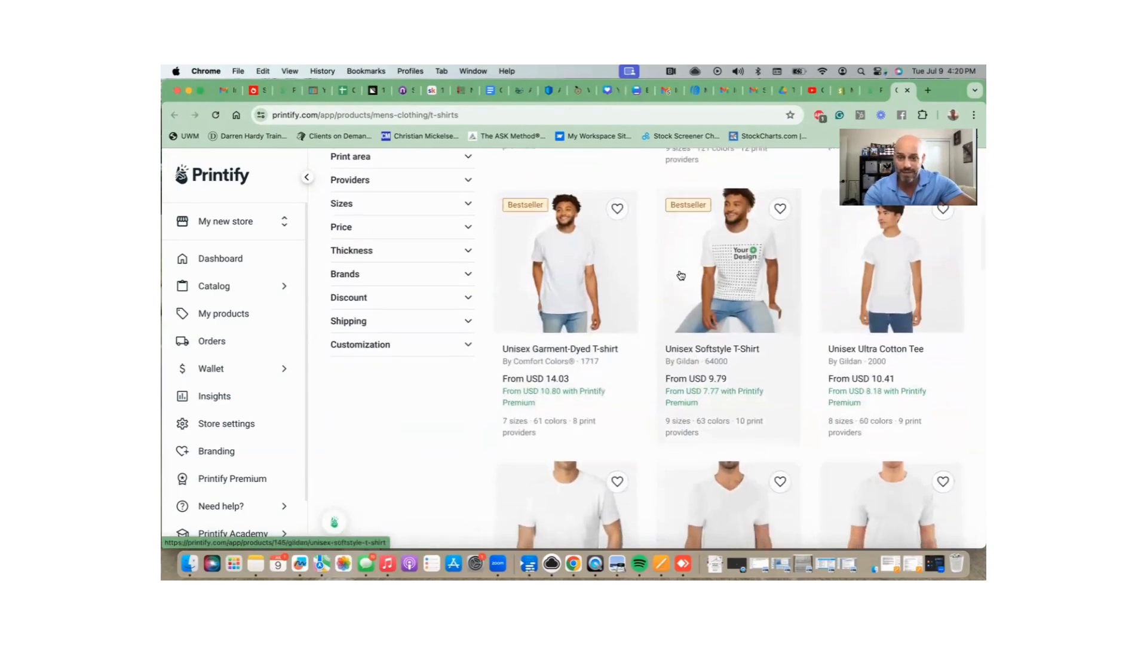
scroll(681, 276, "down", 1)
scroll(656, 274, "down", 5)
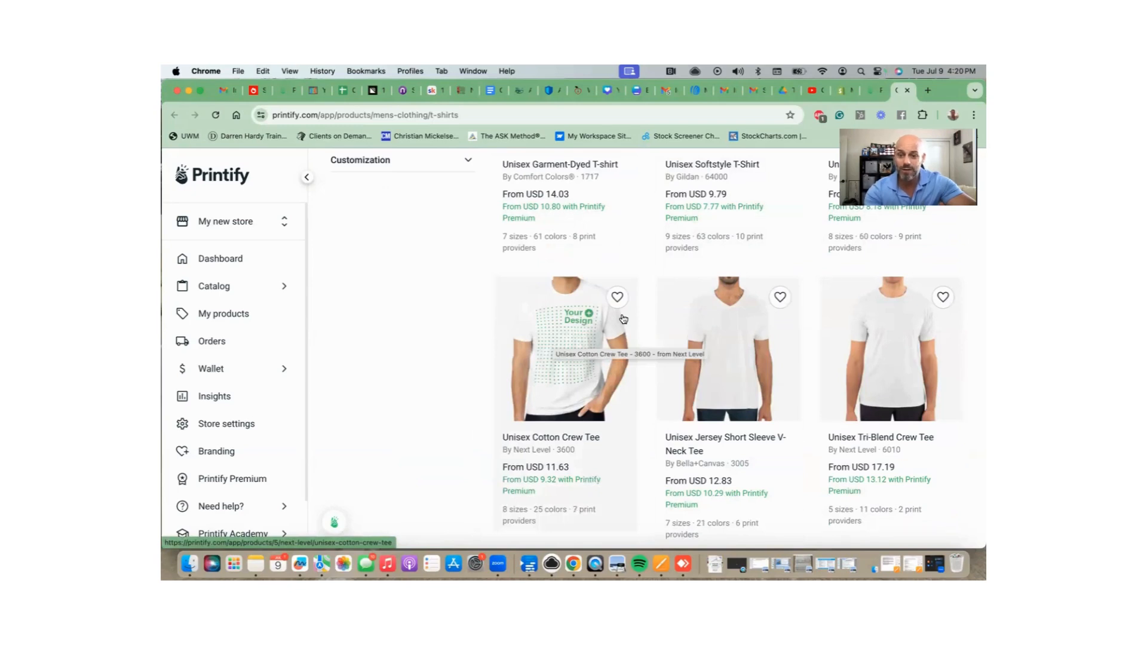
scroll(623, 319, "up", 7)
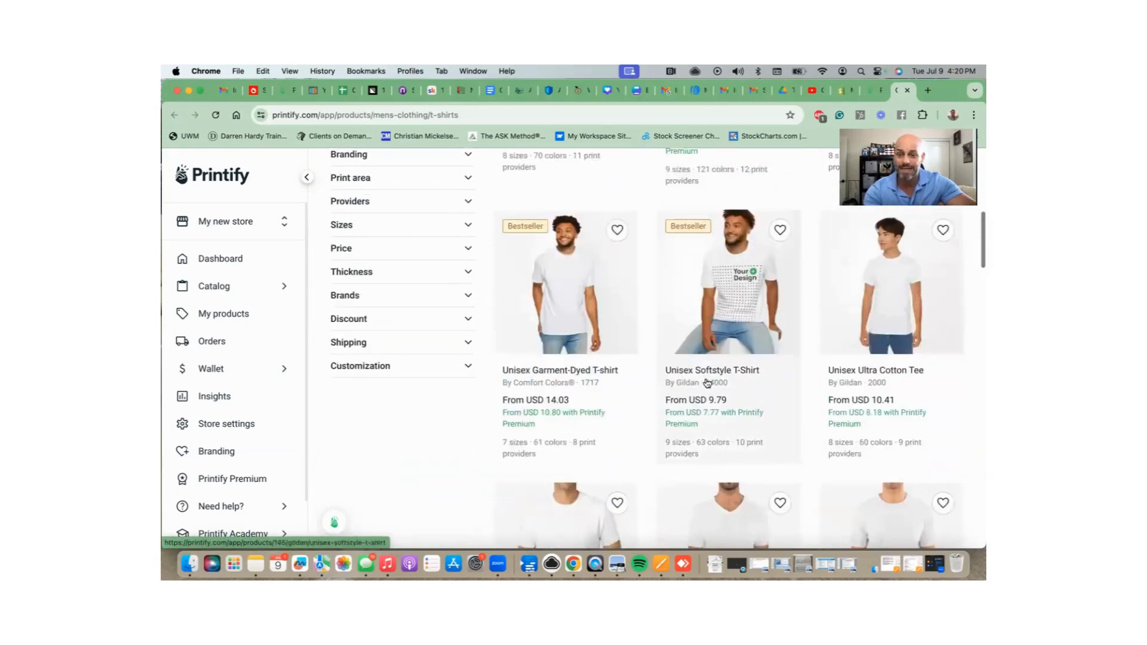
left_click(726, 293)
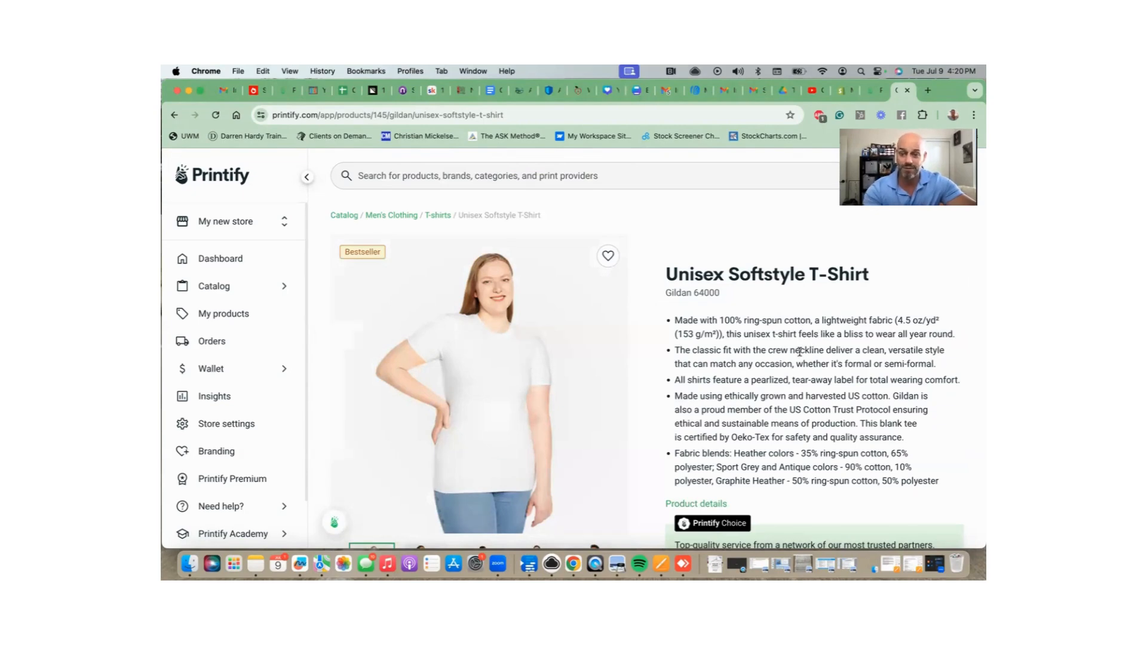
Launch the design editor with Start designing in the Printify Choice box.
scroll(799, 351, "down", 2)
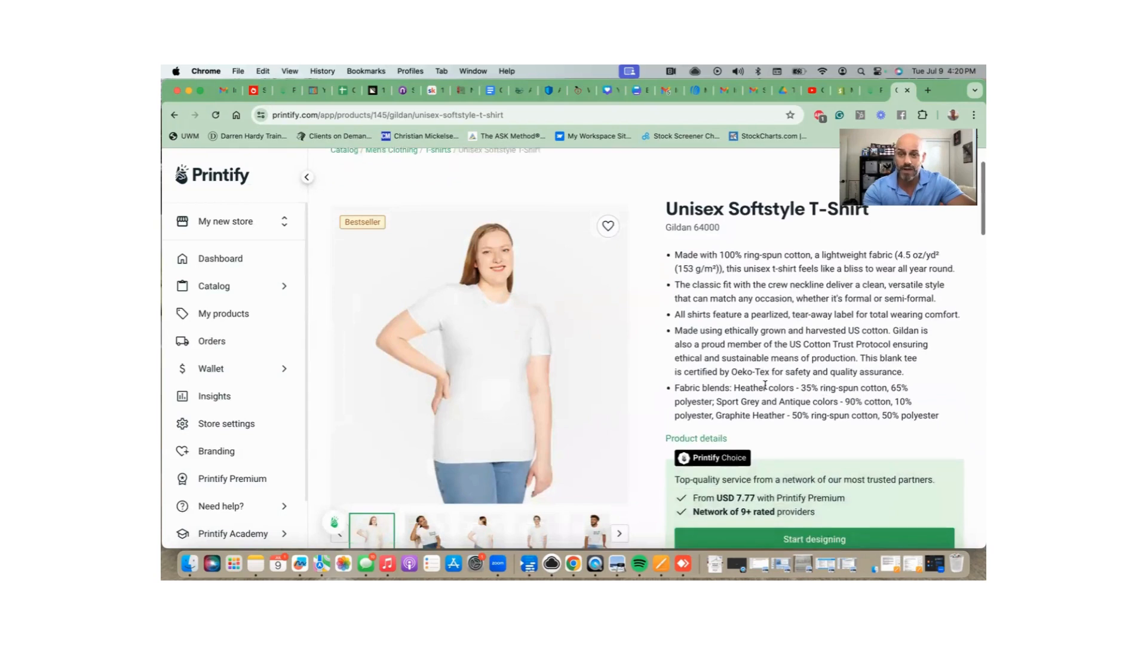
scroll(765, 385, "down", 2)
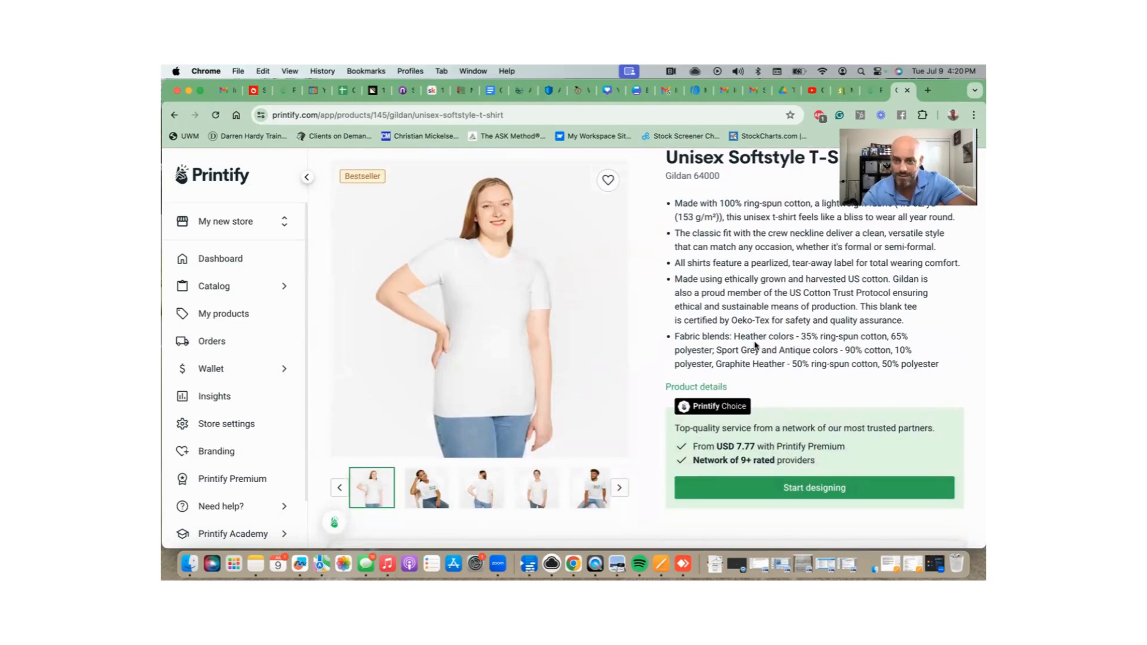
scroll(749, 343, "down", 8)
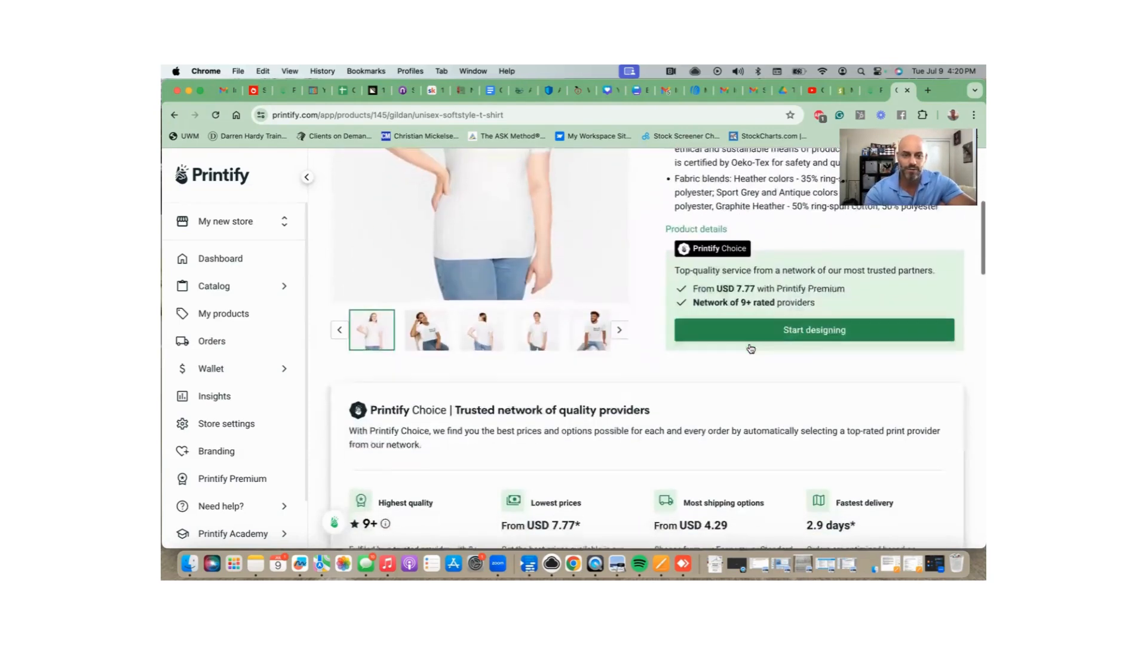
scroll(749, 348, "up", 6)
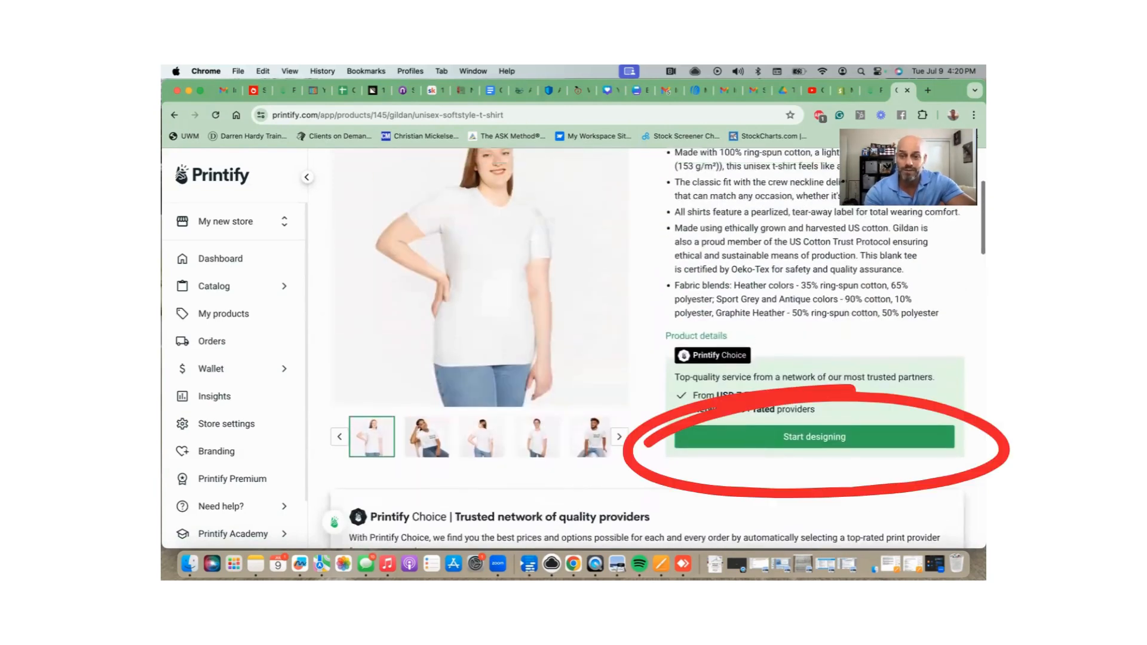
scroll(773, 441, "up", 3)
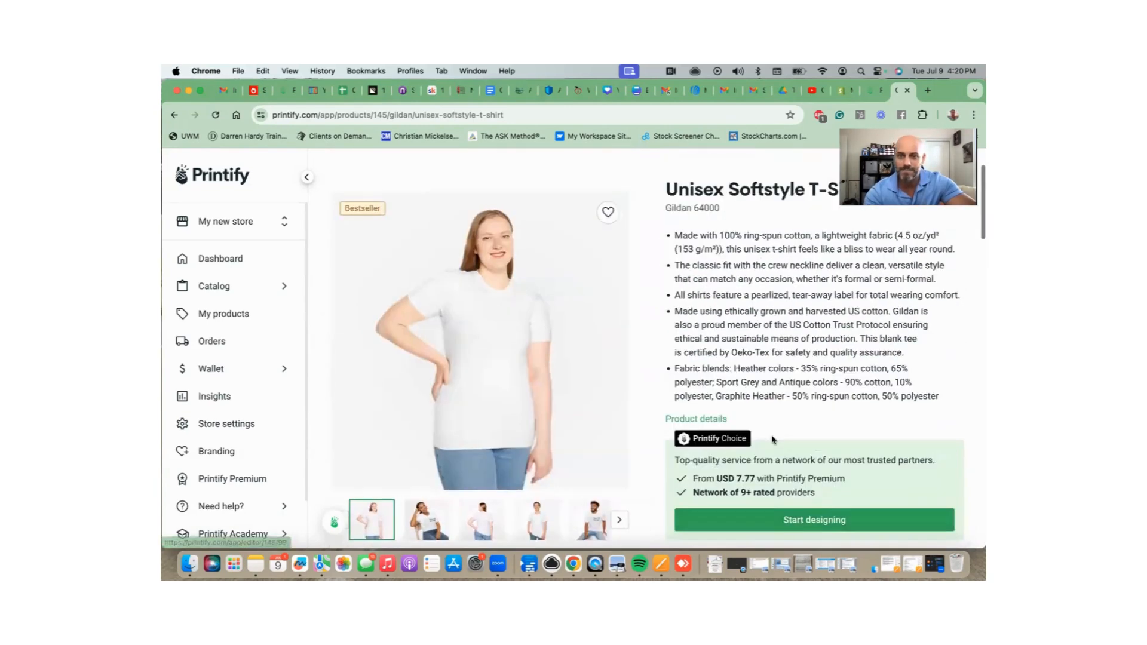
scroll(795, 495, "down", 1)
left_click(796, 495)
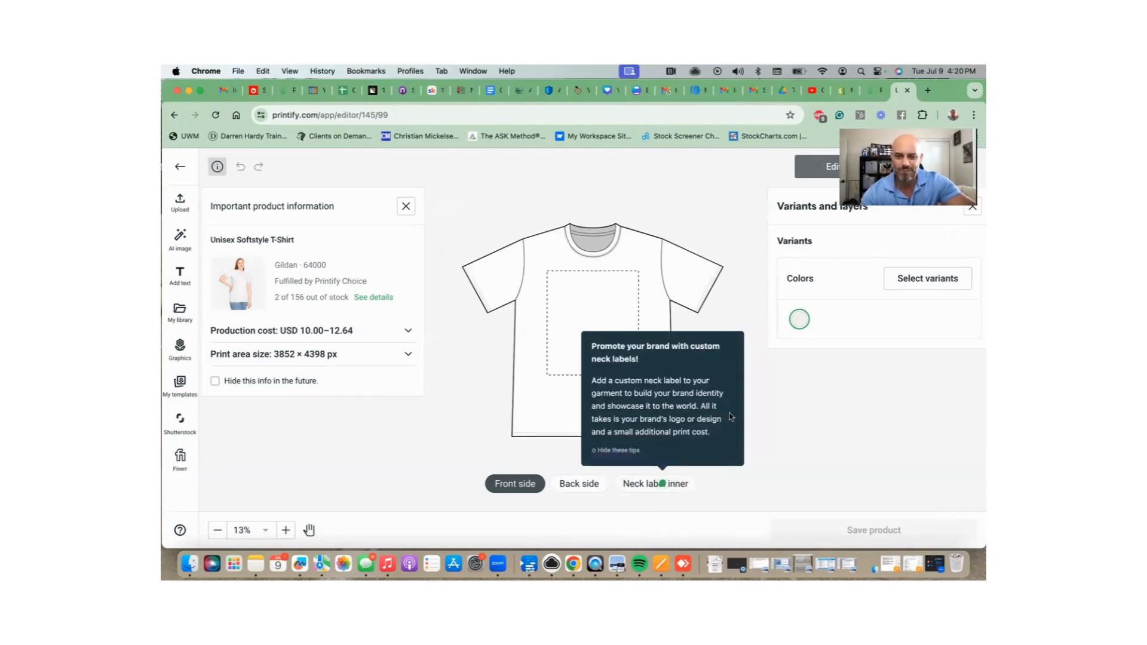
Dismiss the neck-label tip and add Ice Grey, Black and Red to the colour variants.
left_click(621, 451)
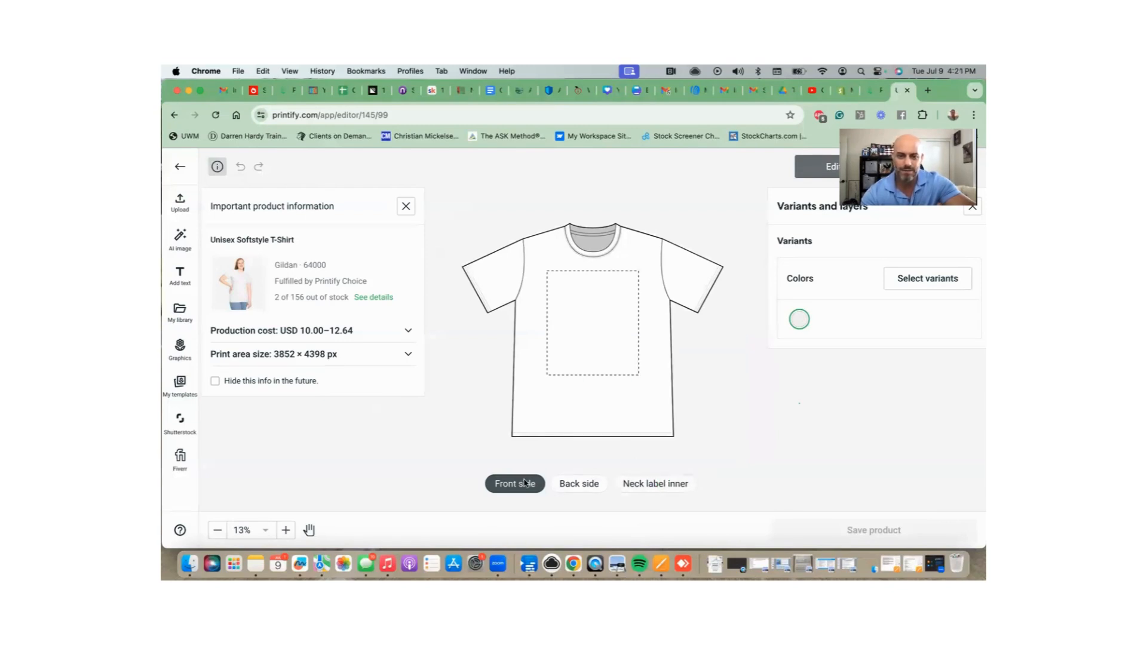
left_click(919, 290)
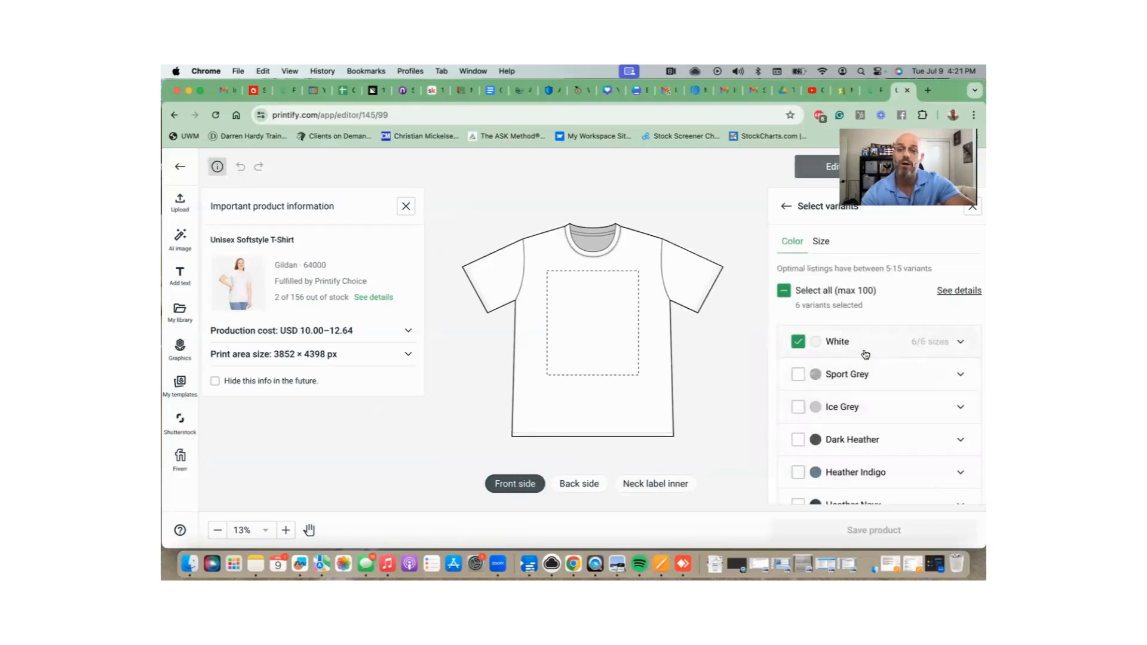
scroll(865, 355, "down", 1)
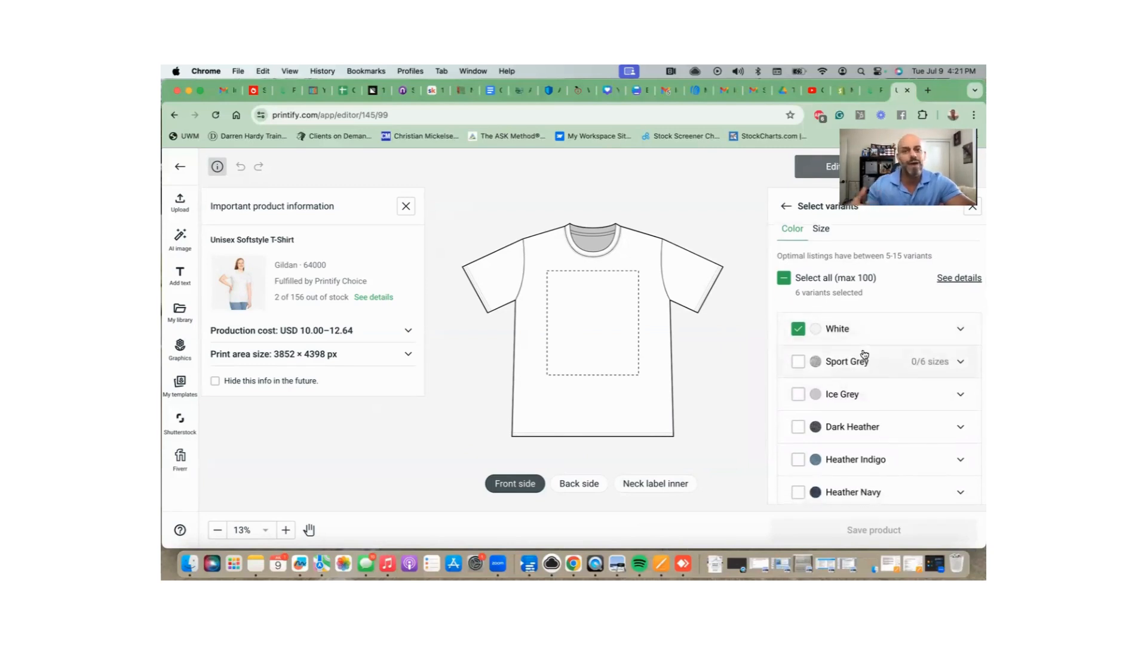
scroll(864, 355, "down", 3)
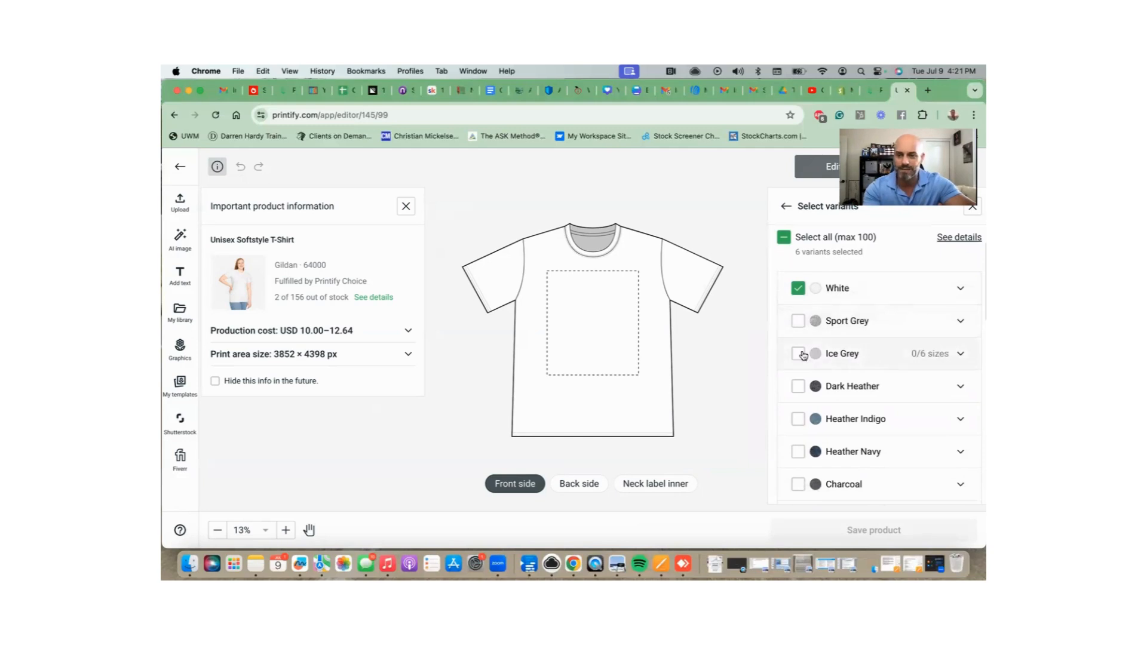
left_click(798, 353)
scroll(884, 376, "down", 7)
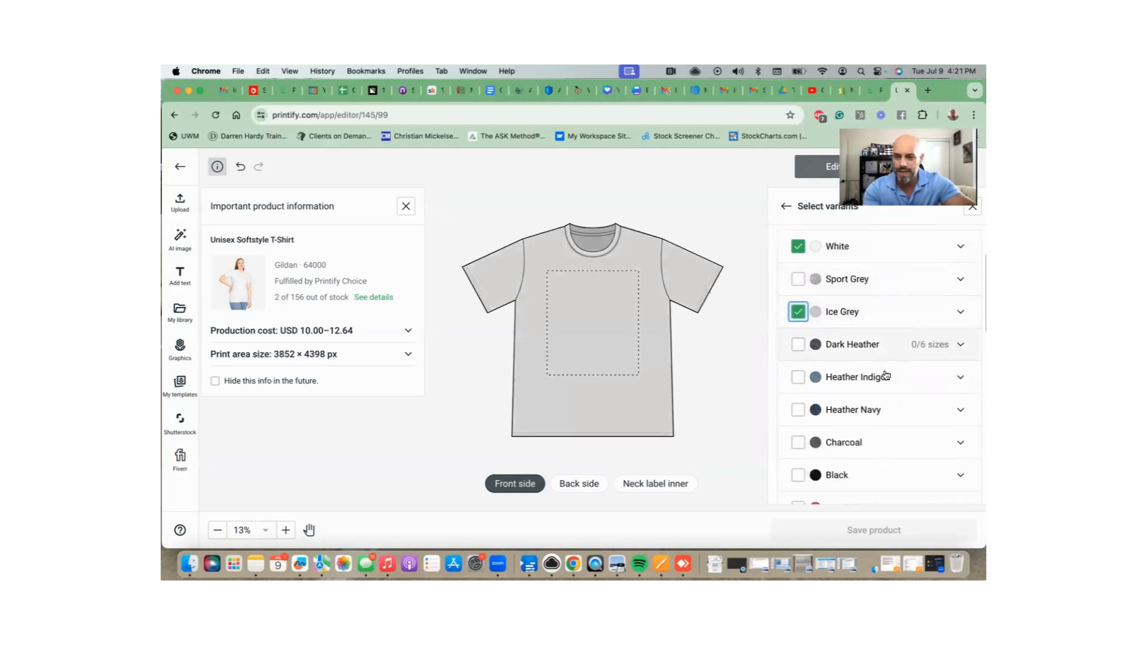
left_click(798, 423)
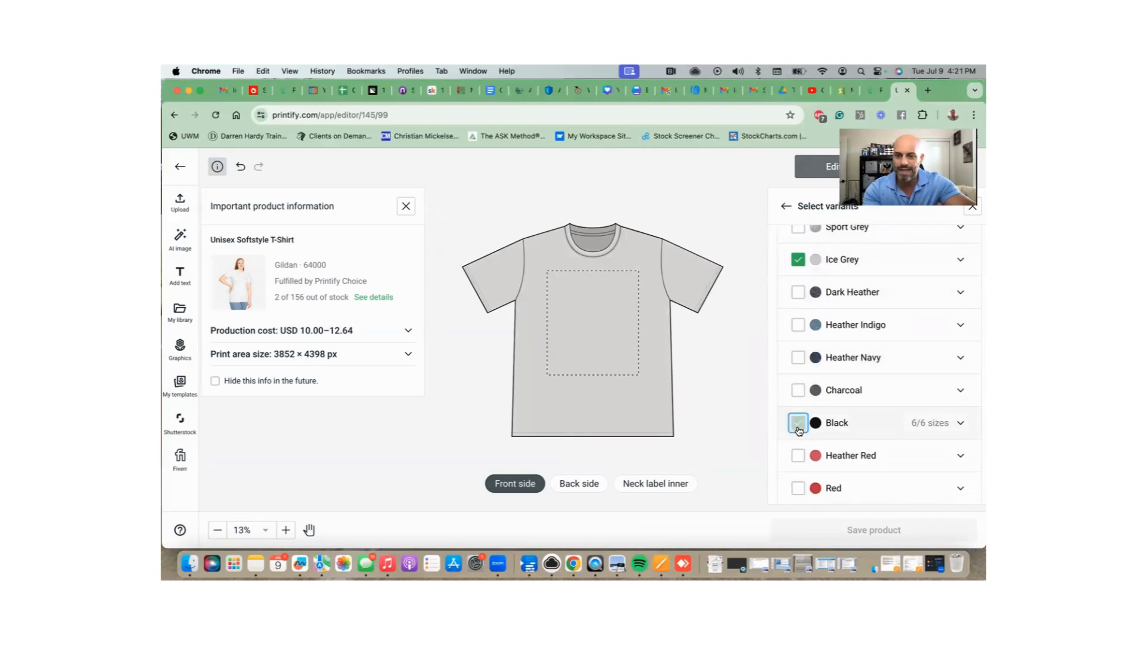
scroll(799, 430, "down", 3)
left_click(796, 448)
Confirm sizes S–3XL for the 24 variants and preview the White mockup.
scroll(852, 446, "down", 3)
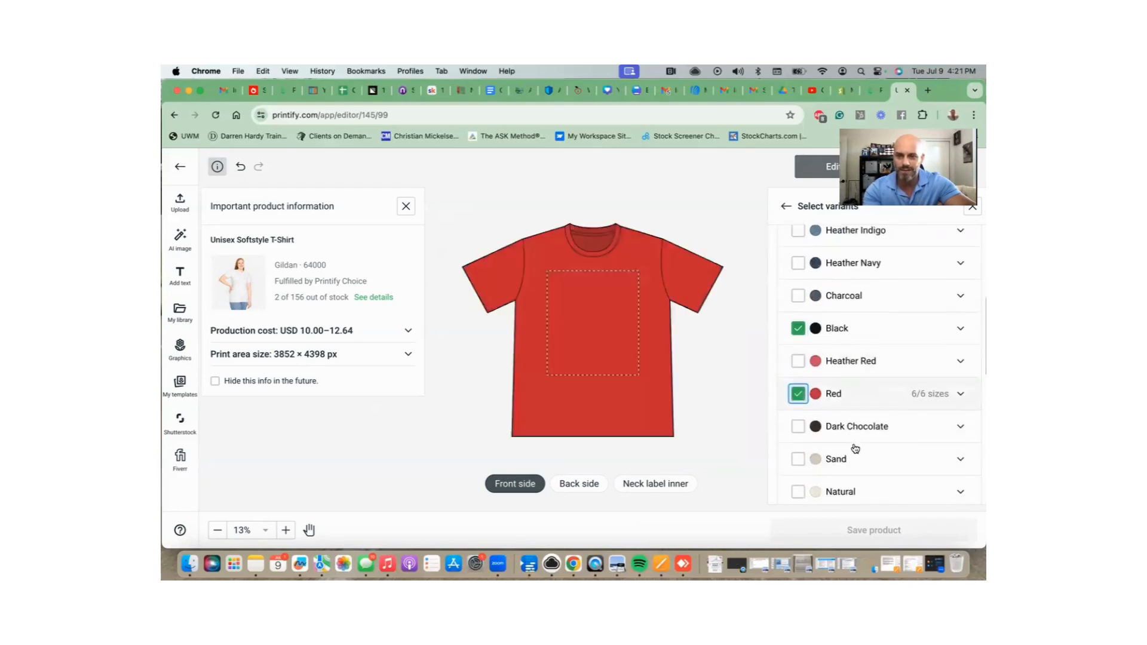
scroll(853, 443, "up", 13)
scroll(855, 449, "up", 2)
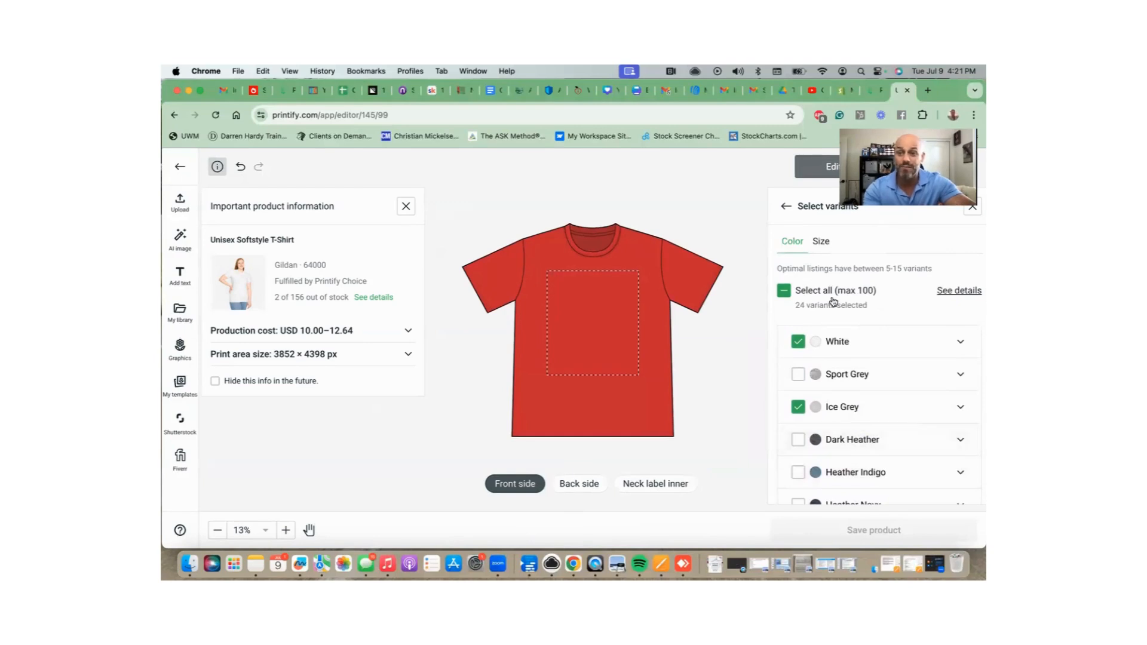
scroll(829, 302, "down", 1)
left_click(821, 239)
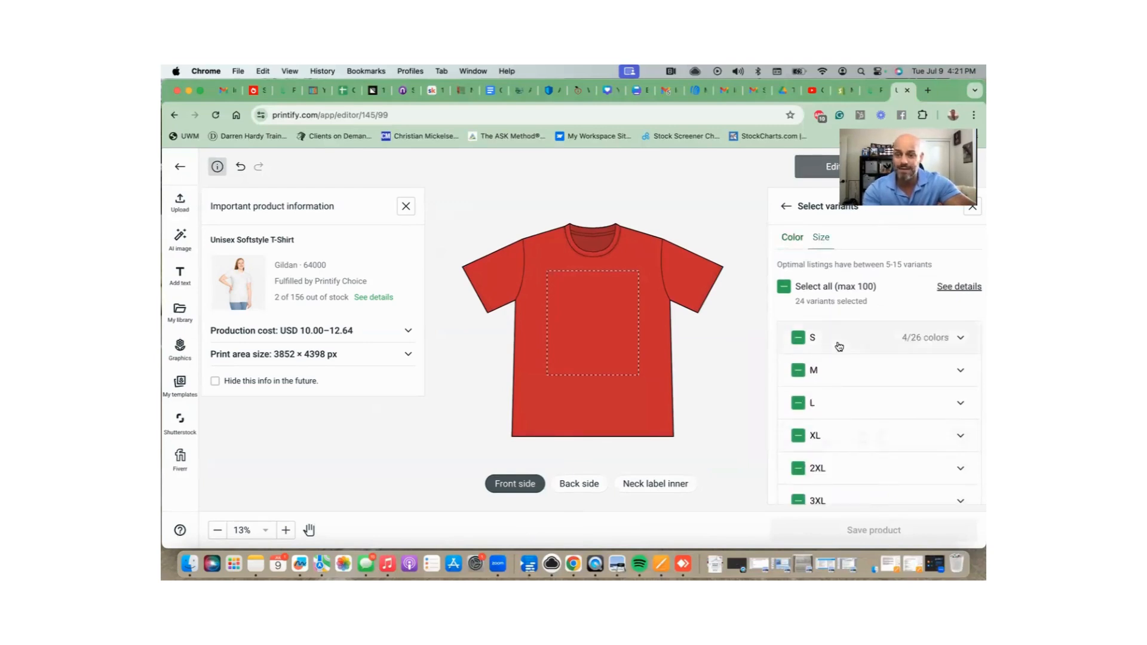
scroll(839, 352, "down", 1)
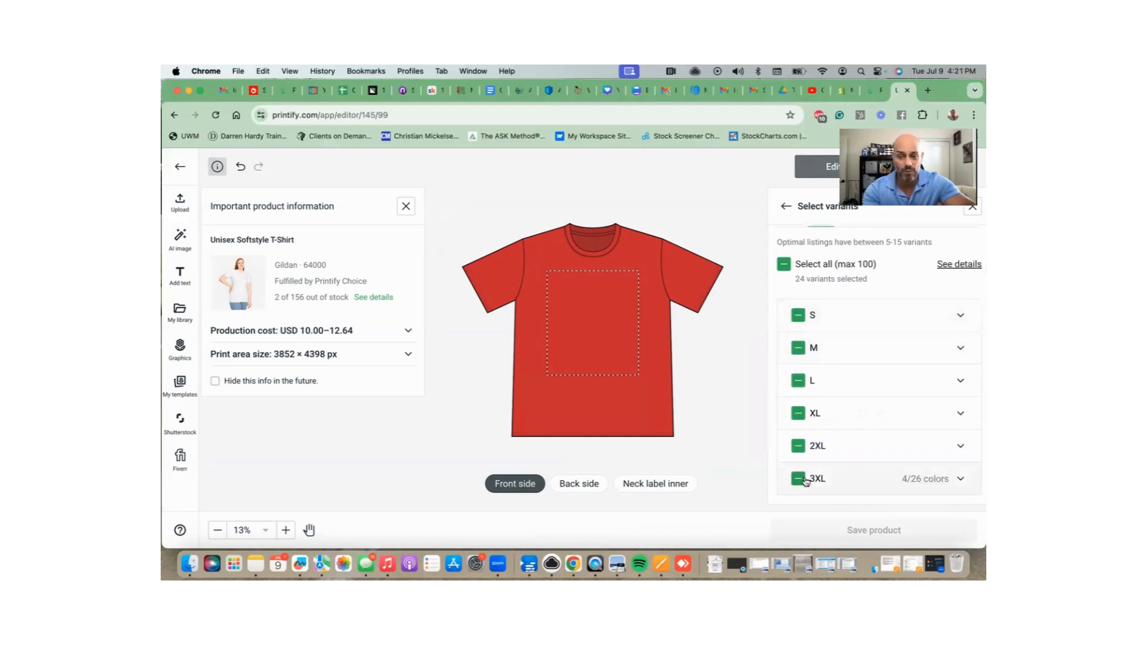
scroll(814, 349, "up", 1)
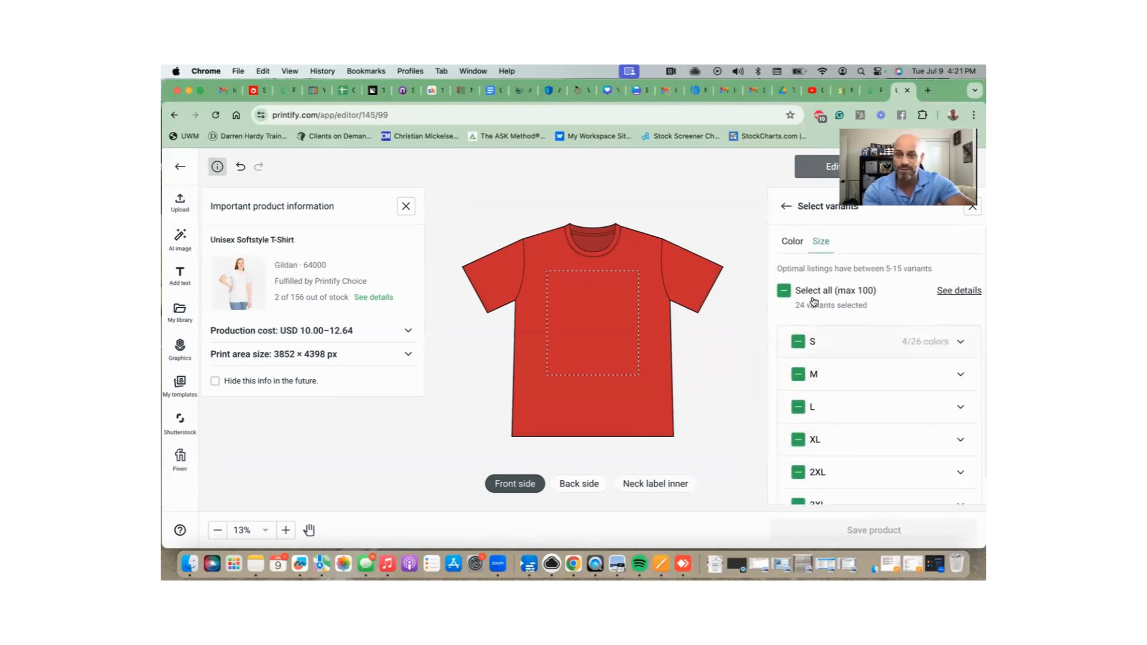
left_click(786, 207)
left_click(799, 321)
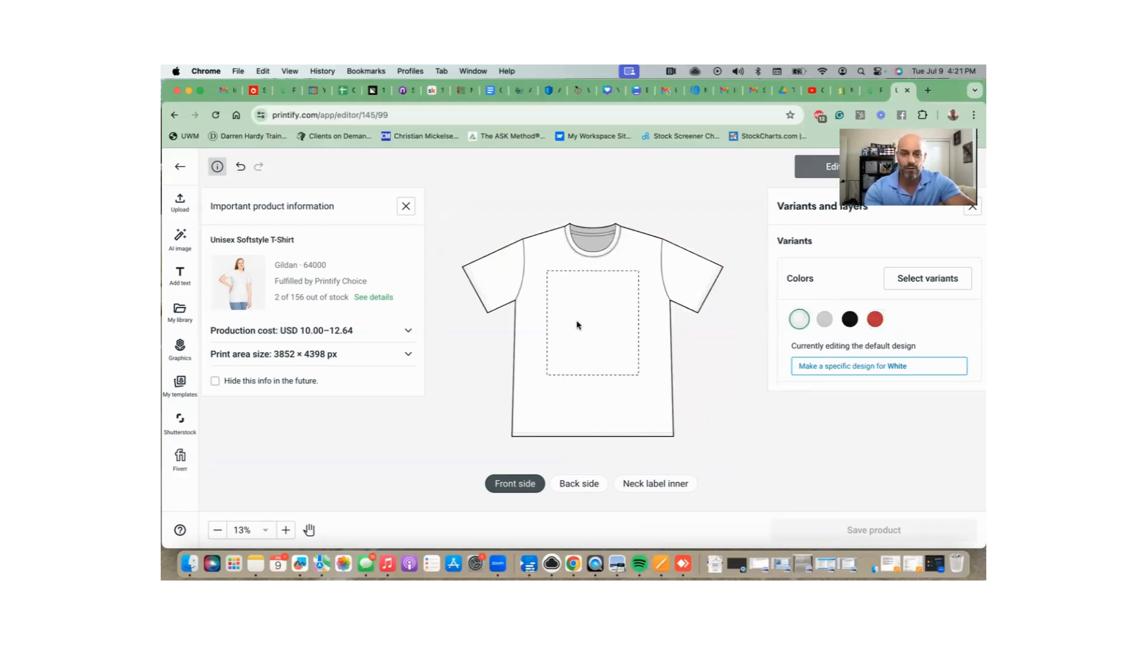
left_click(181, 205)
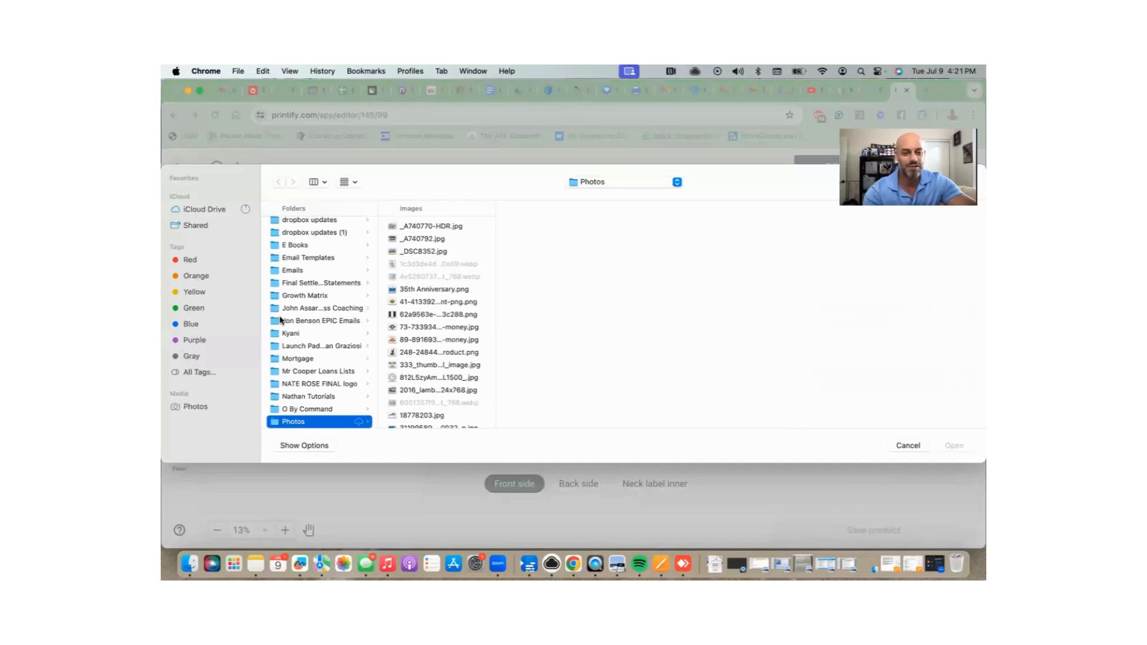
scroll(418, 318, "down", 3)
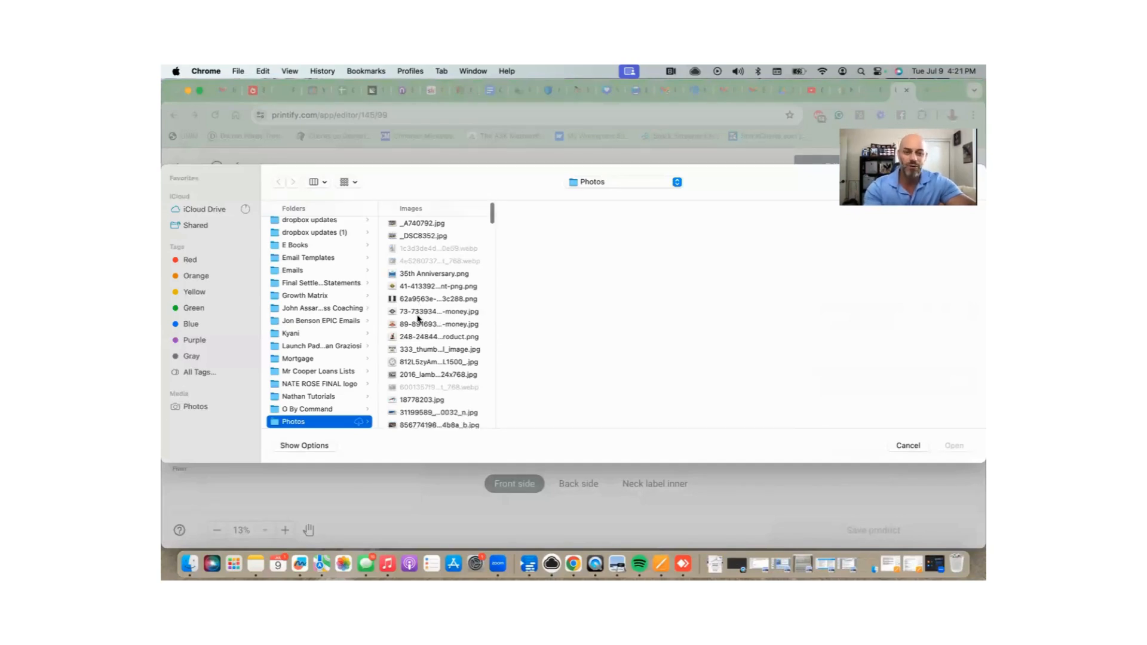
scroll(418, 319, "down", 5)
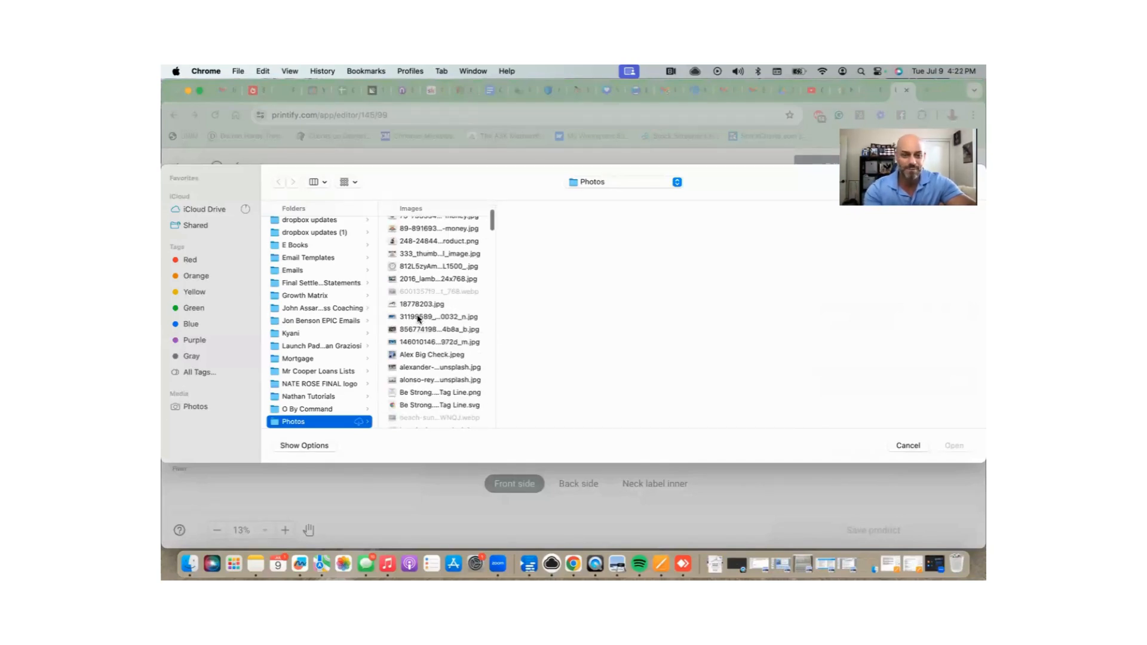
scroll(418, 318, "down", 3)
scroll(341, 275, "up", 1)
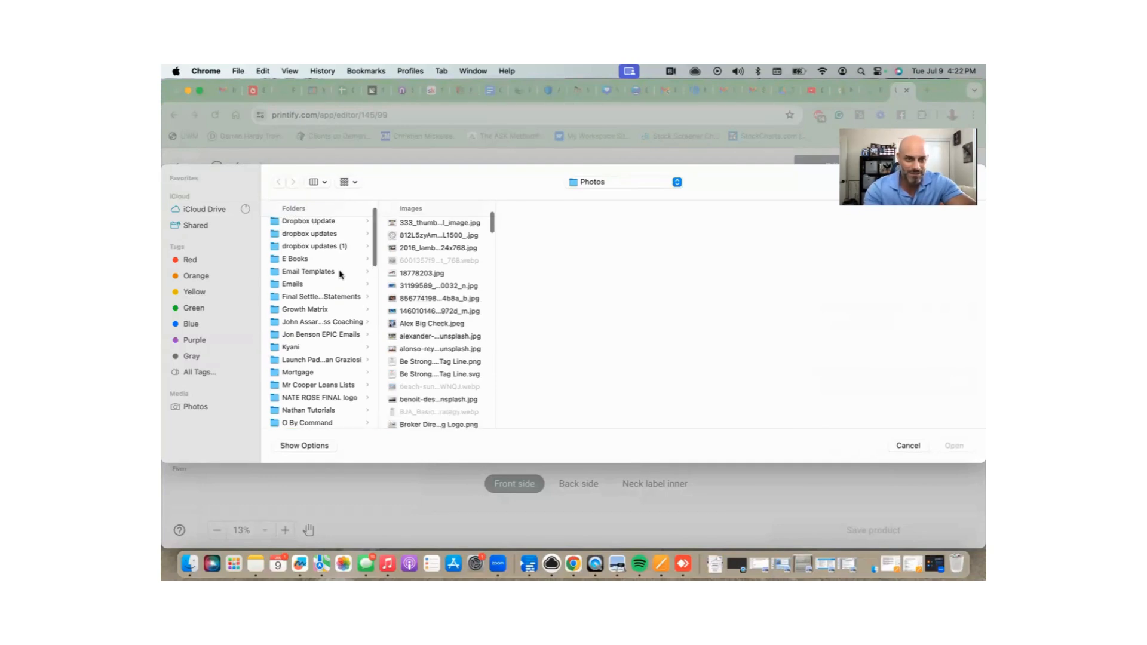
scroll(340, 274, "up", 2)
scroll(340, 274, "down", 7)
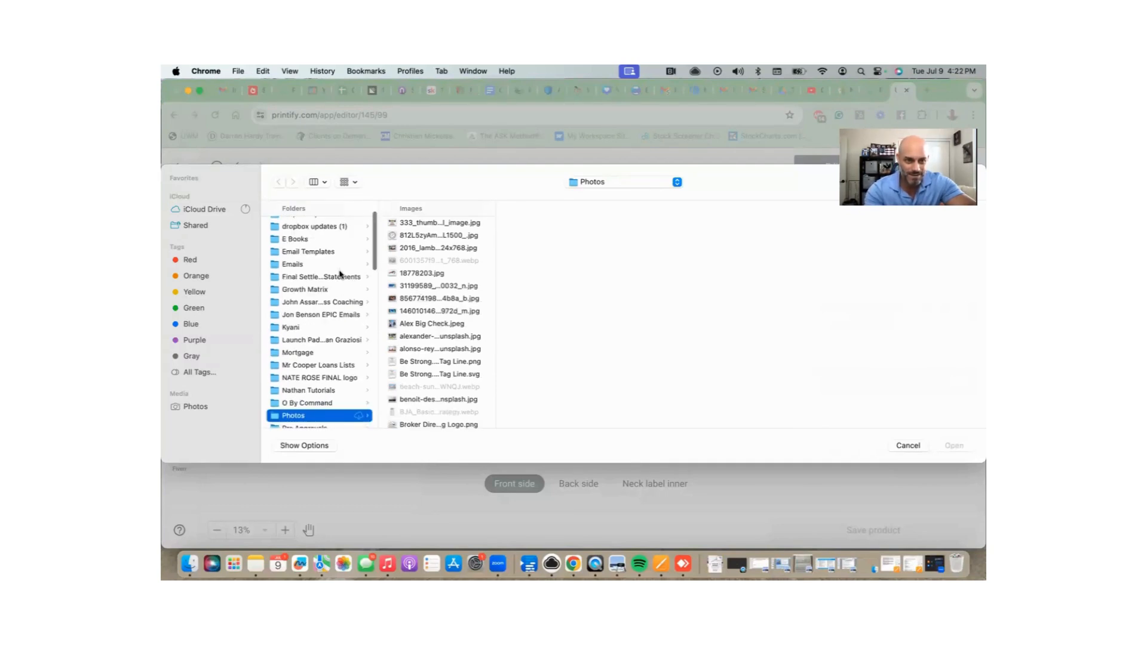
scroll(341, 274, "down", 3)
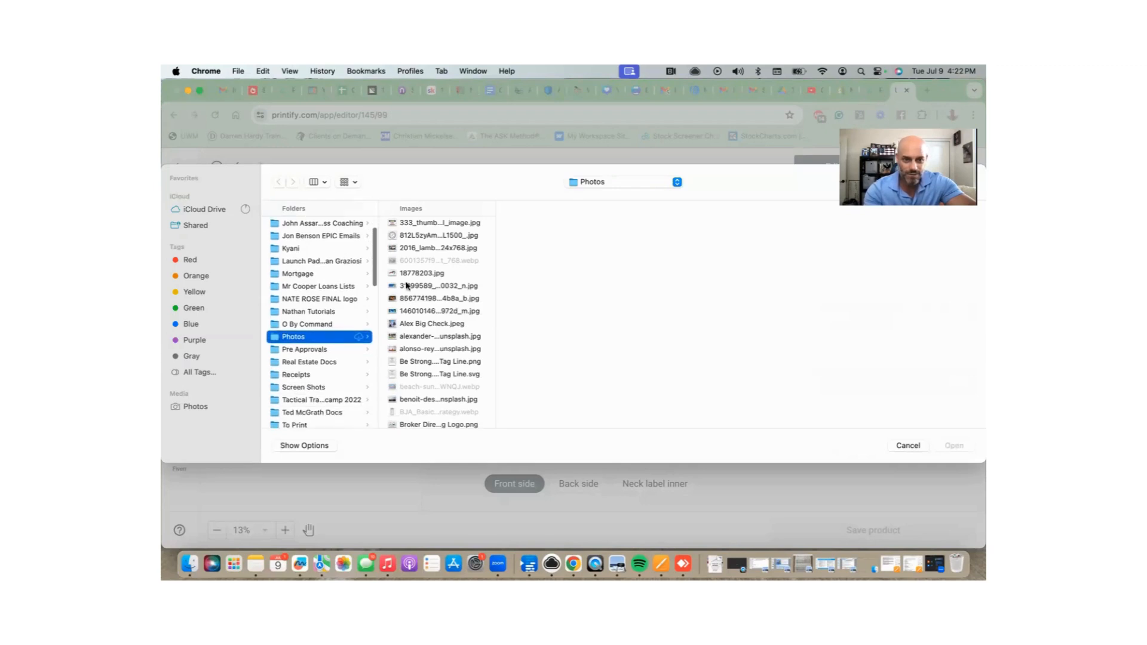
scroll(407, 285, "down", 2)
scroll(406, 285, "down", 6)
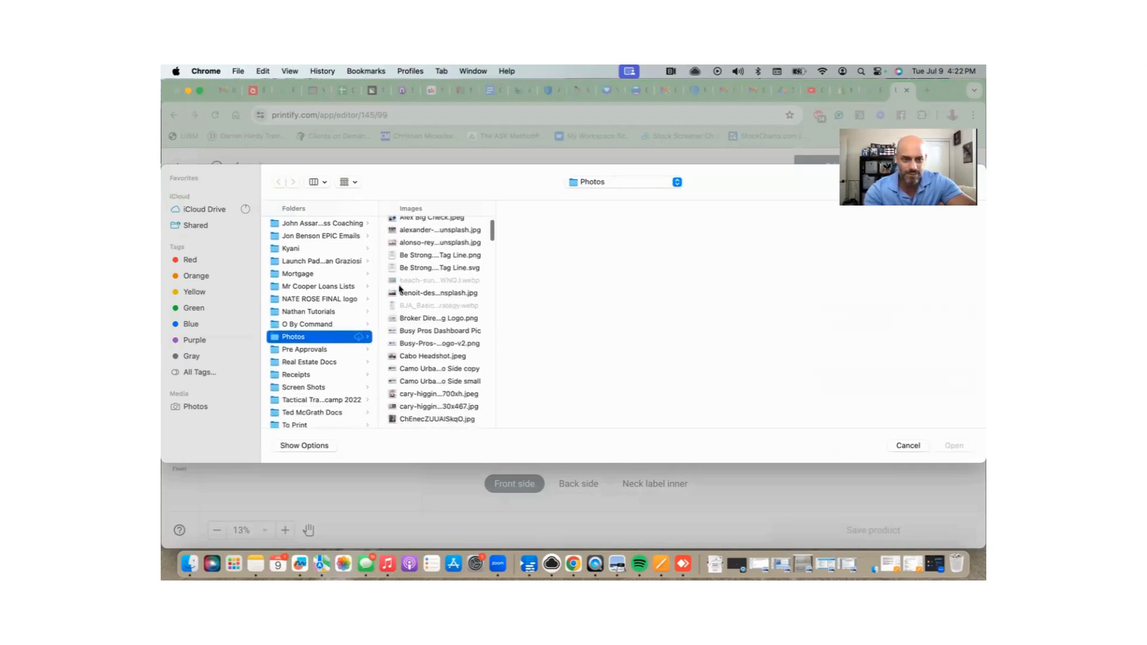
scroll(325, 334, "down", 5)
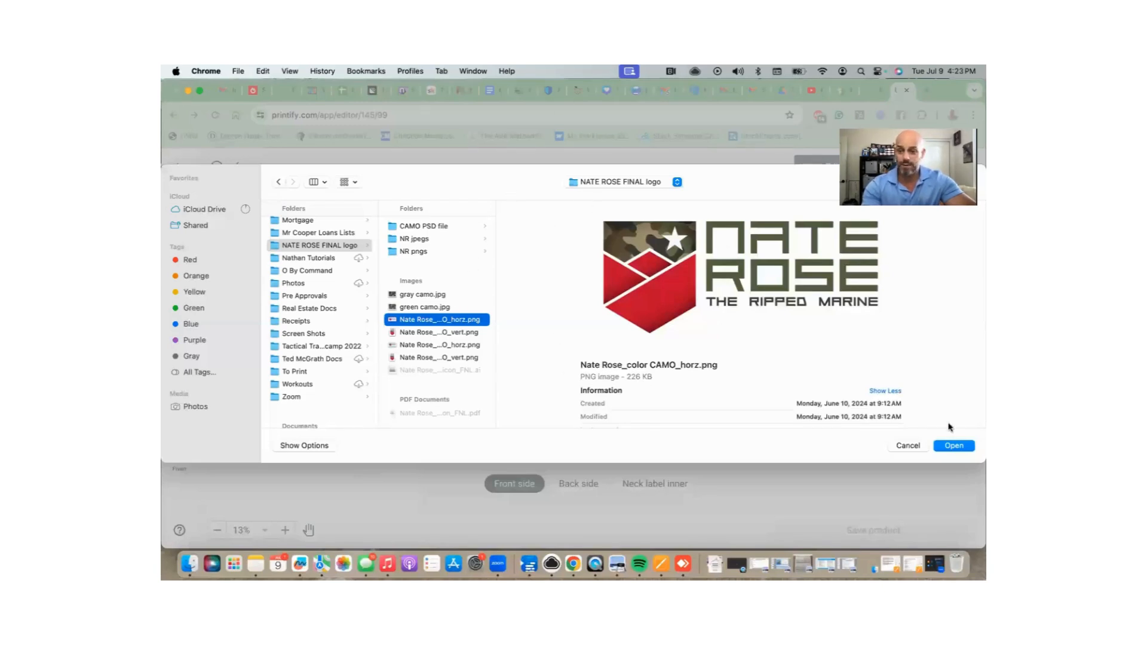
left_click(952, 446)
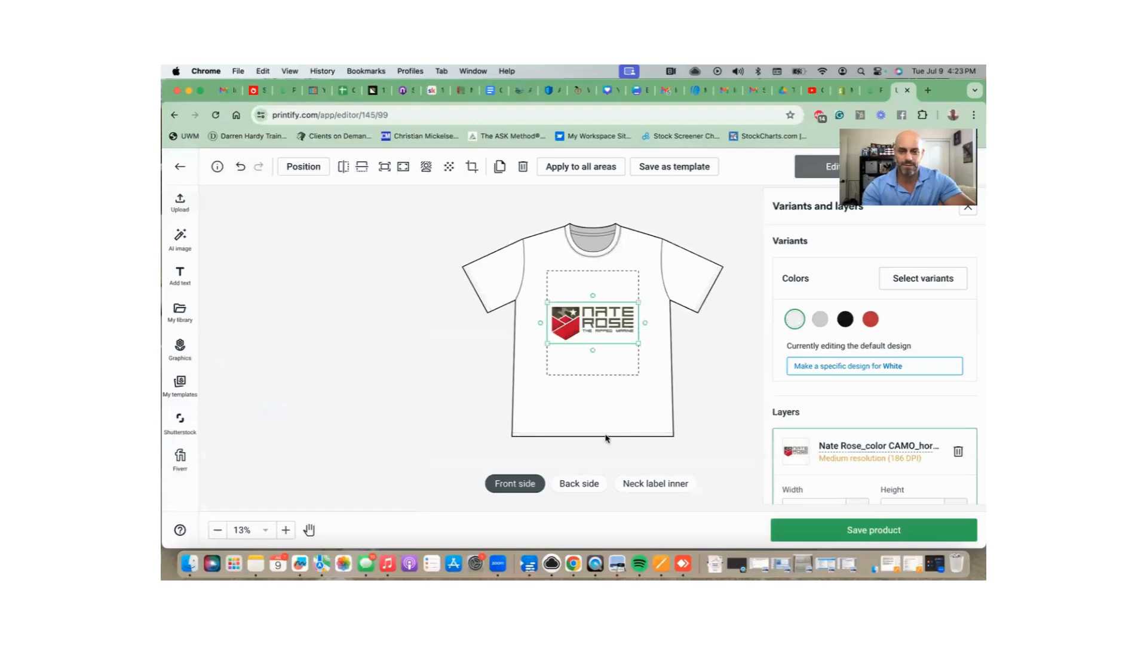
Replace the front logo with Nate Rose_color CAMO_vert.png, shrunk onto the upper-right chest.
key("Delete")
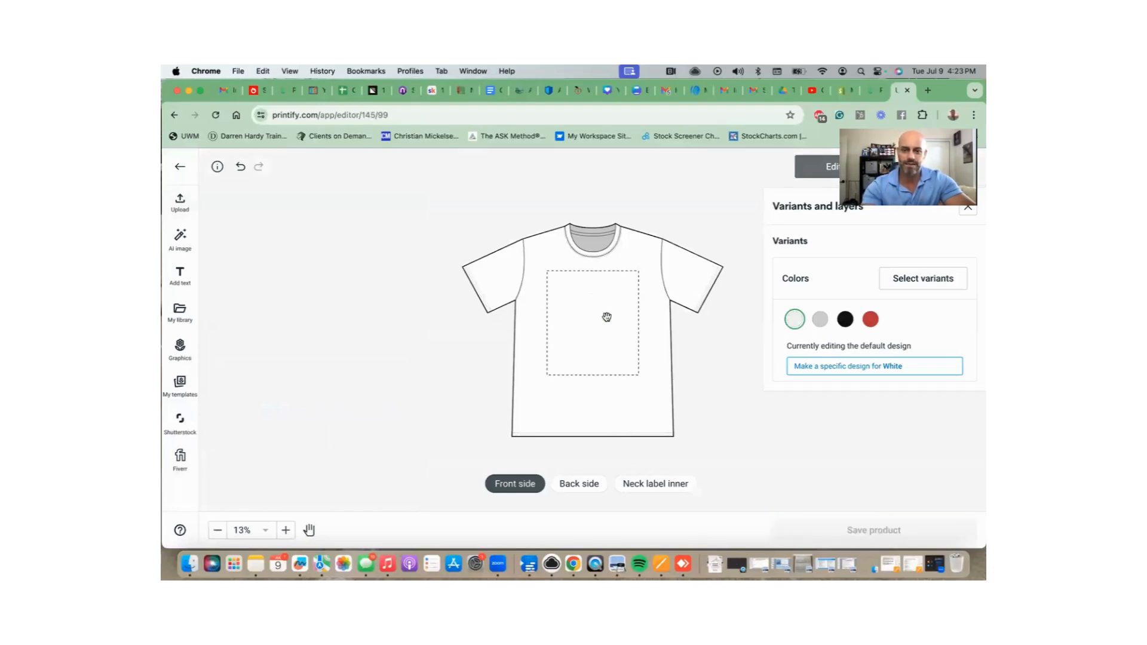
left_click(183, 201)
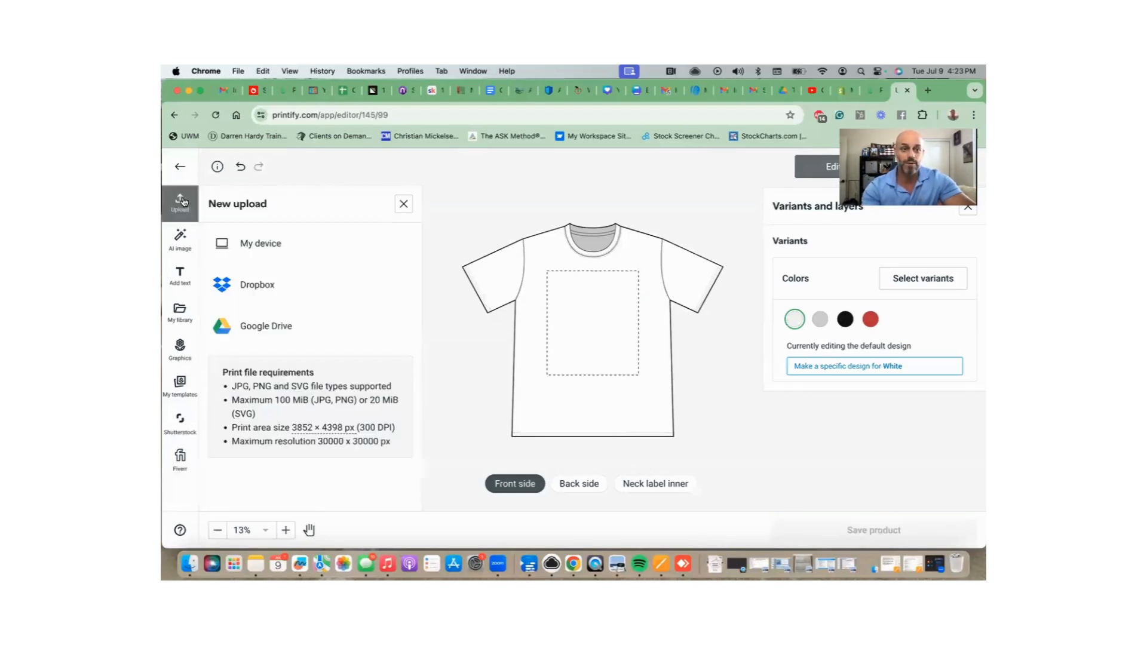
left_click(249, 244)
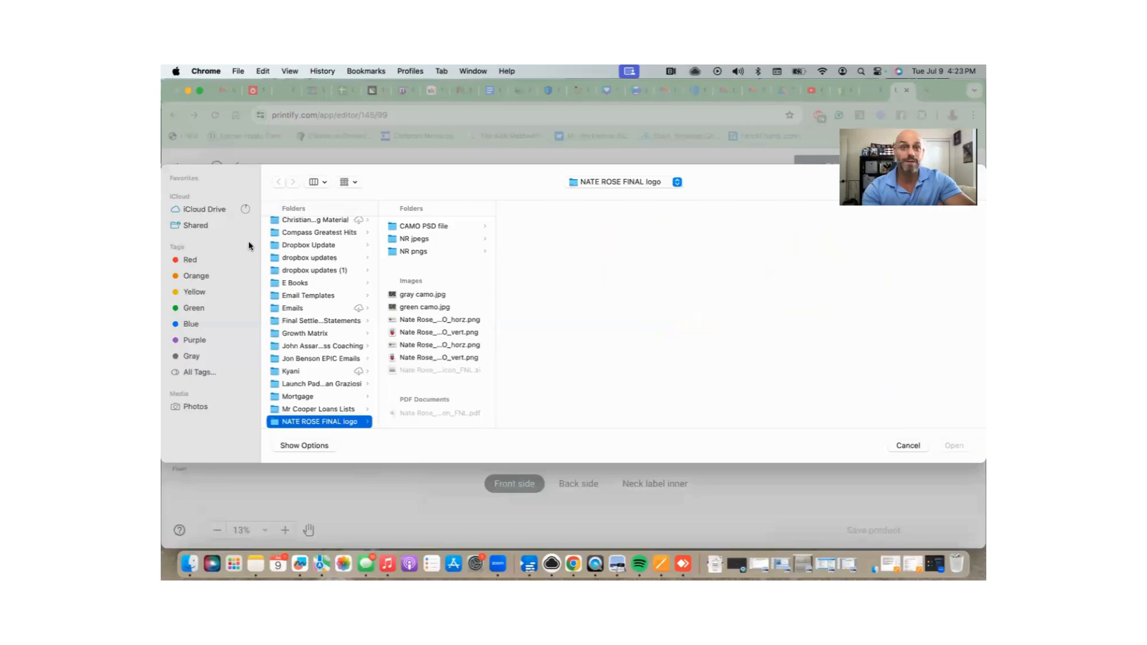
left_click(450, 335)
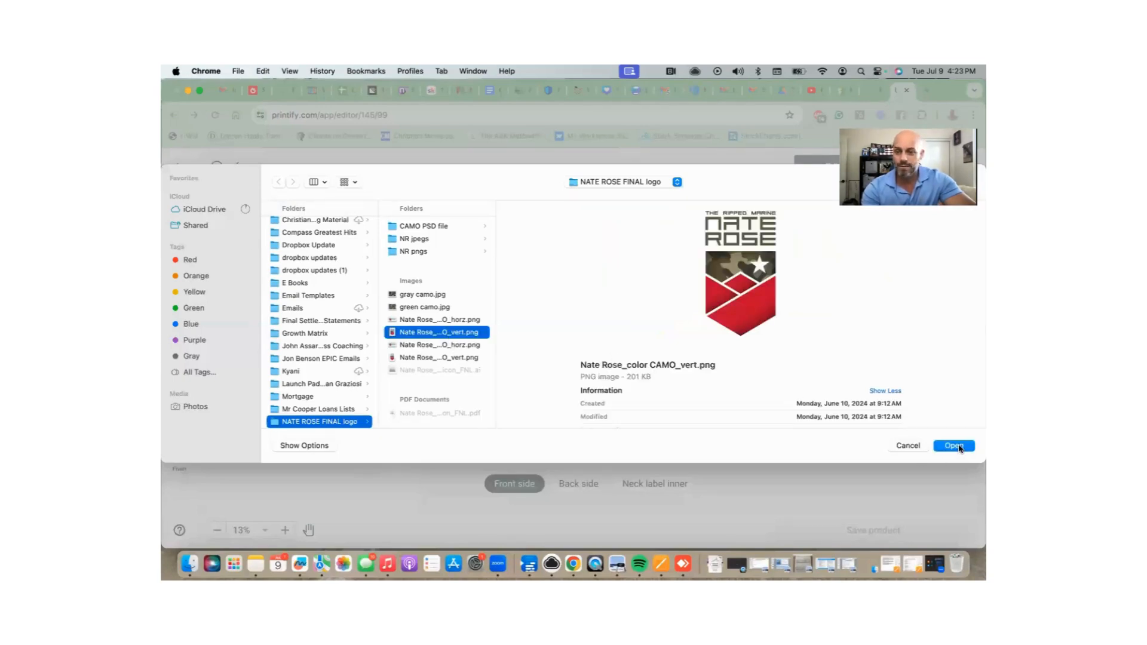
left_click(958, 447)
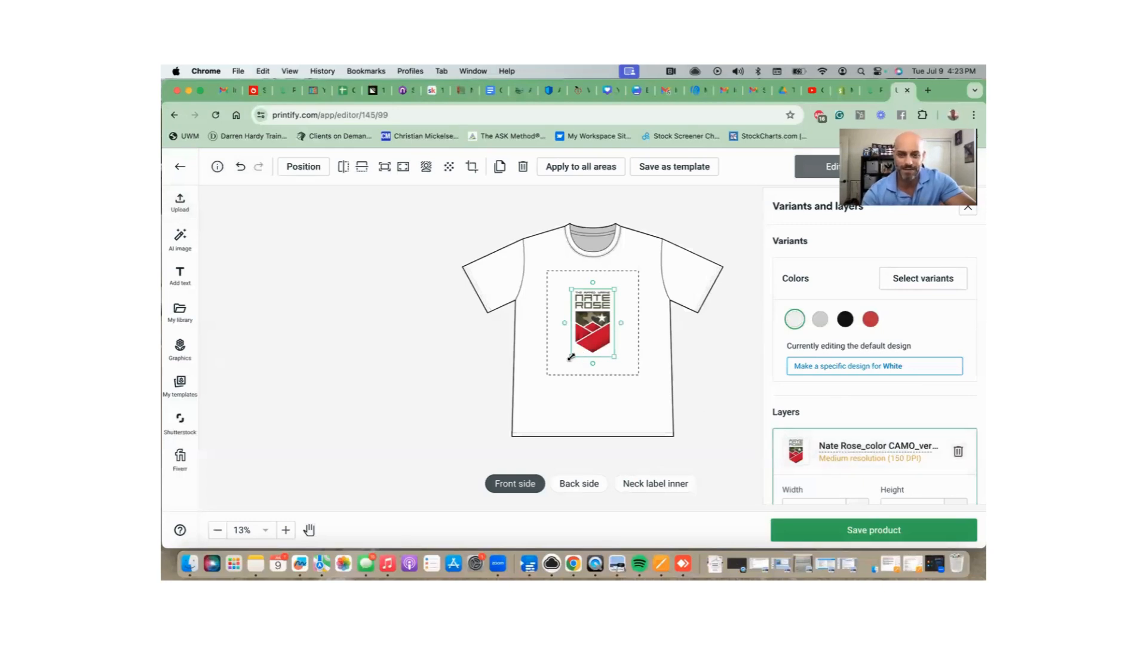
left_click_drag(571, 355, 618, 293)
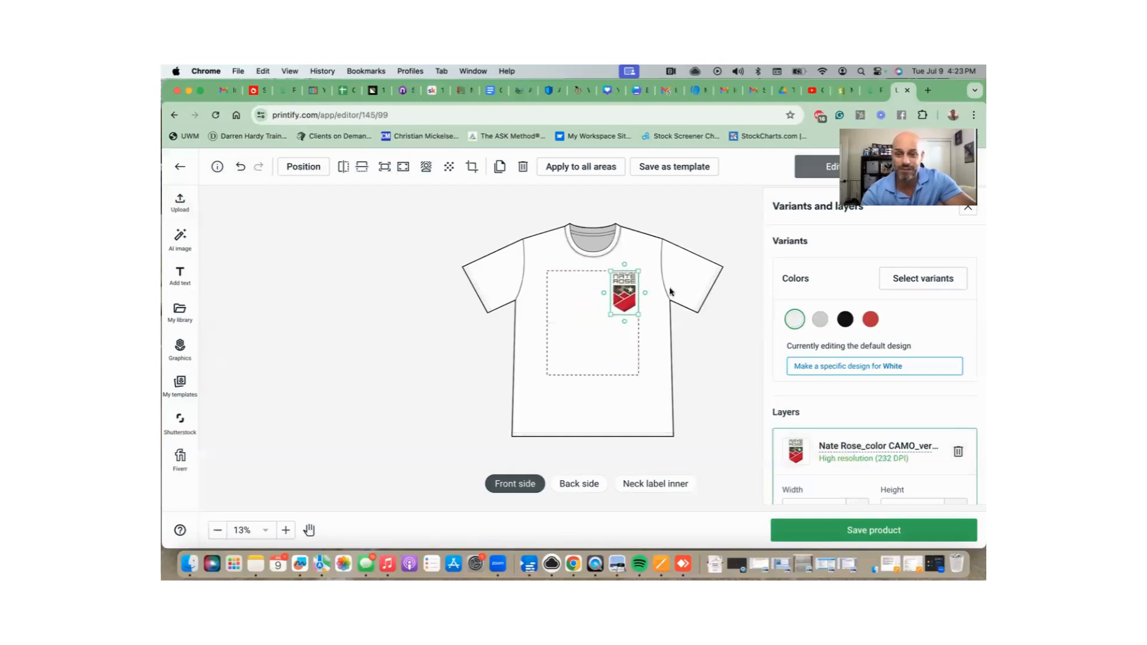
On the back side, add the horizontal logo from My library and drag it to the top.
left_click(579, 483)
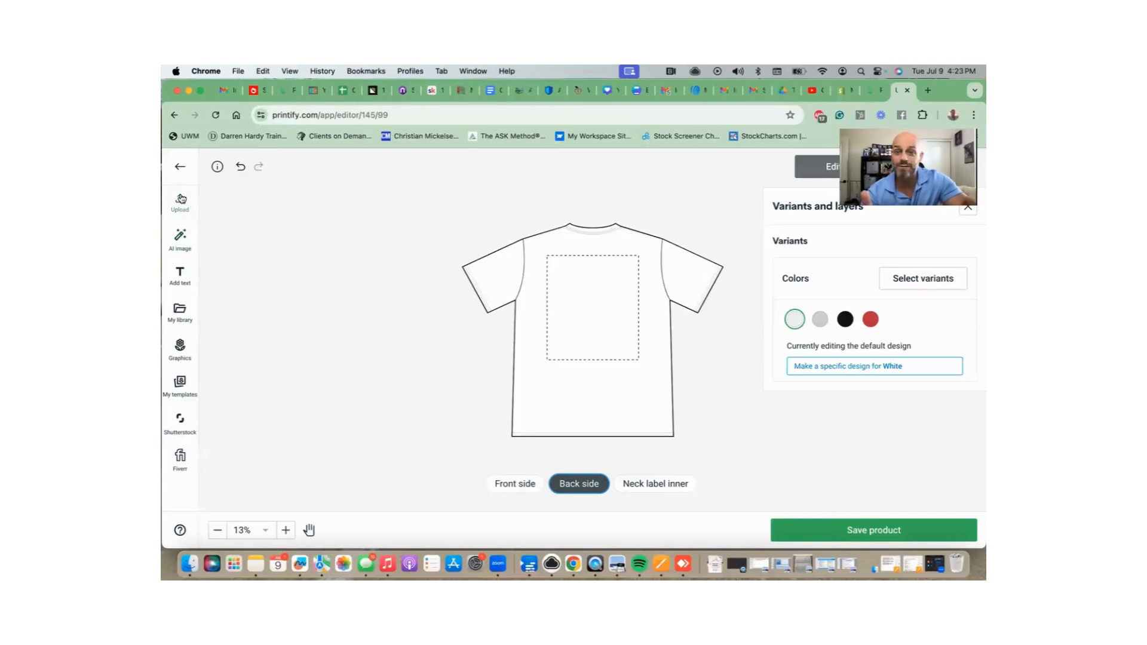
left_click(183, 312)
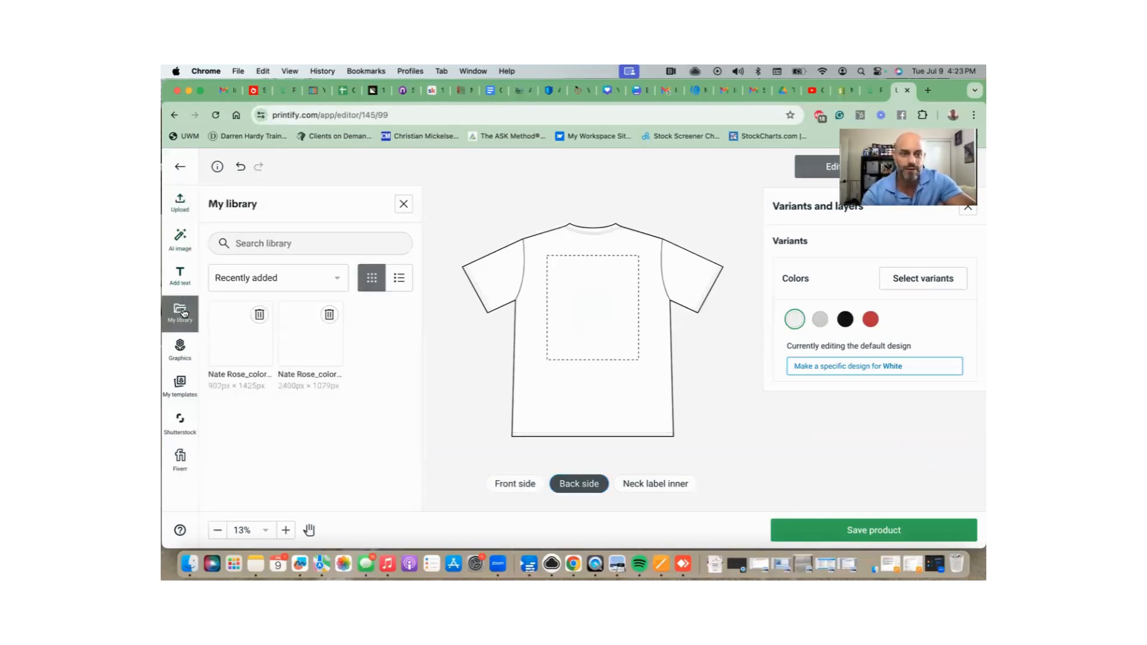
left_click(308, 334)
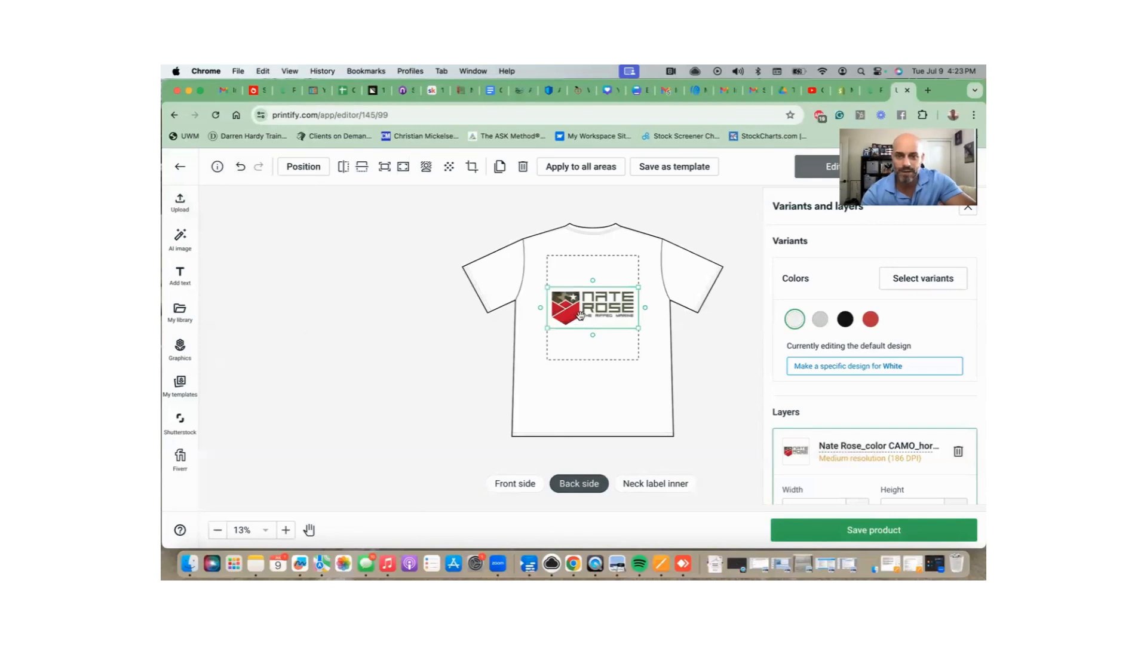
left_click_drag(579, 314, 579, 288)
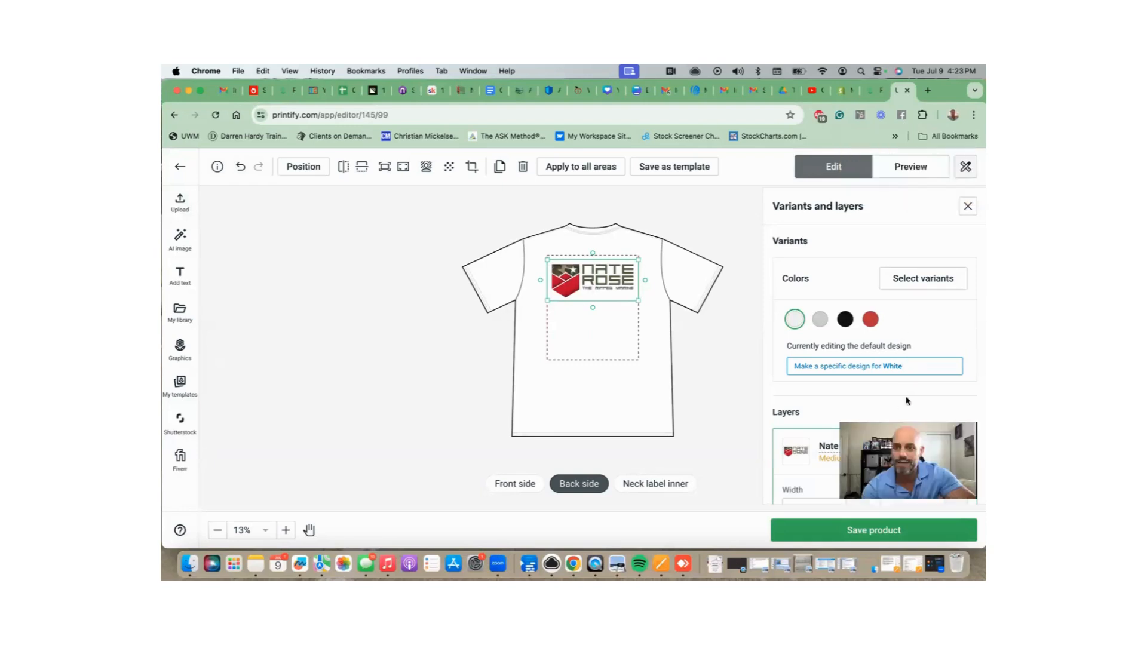
Preview the logo on the Person 1 Back, Folded and Person 2 Front mockups.
left_click(910, 169)
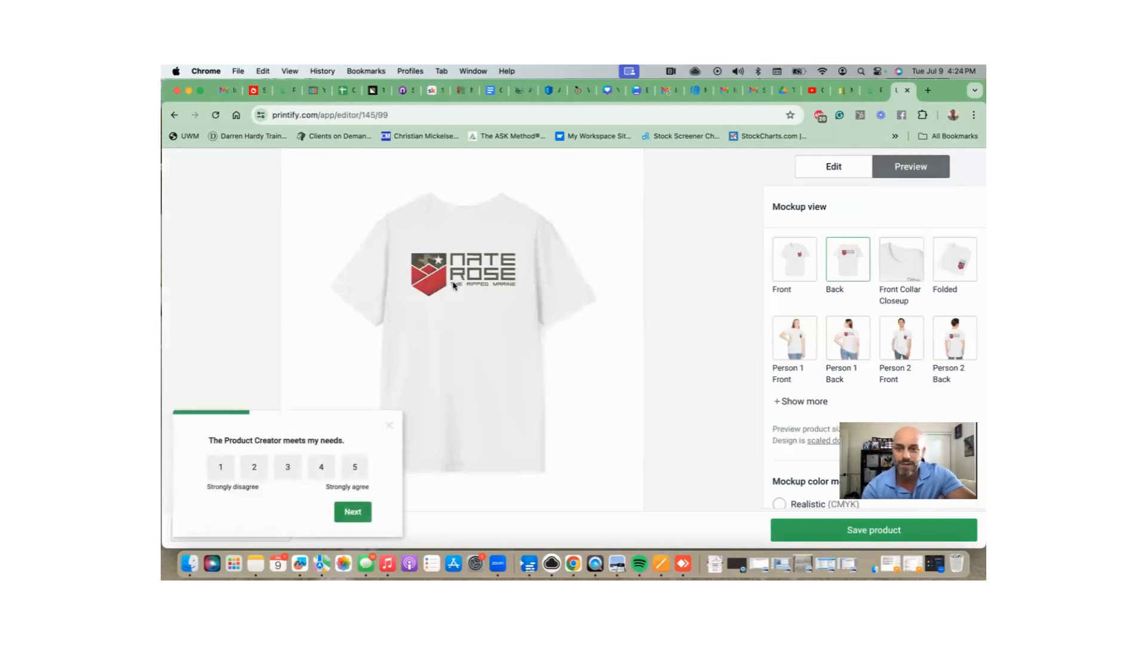
left_click(853, 335)
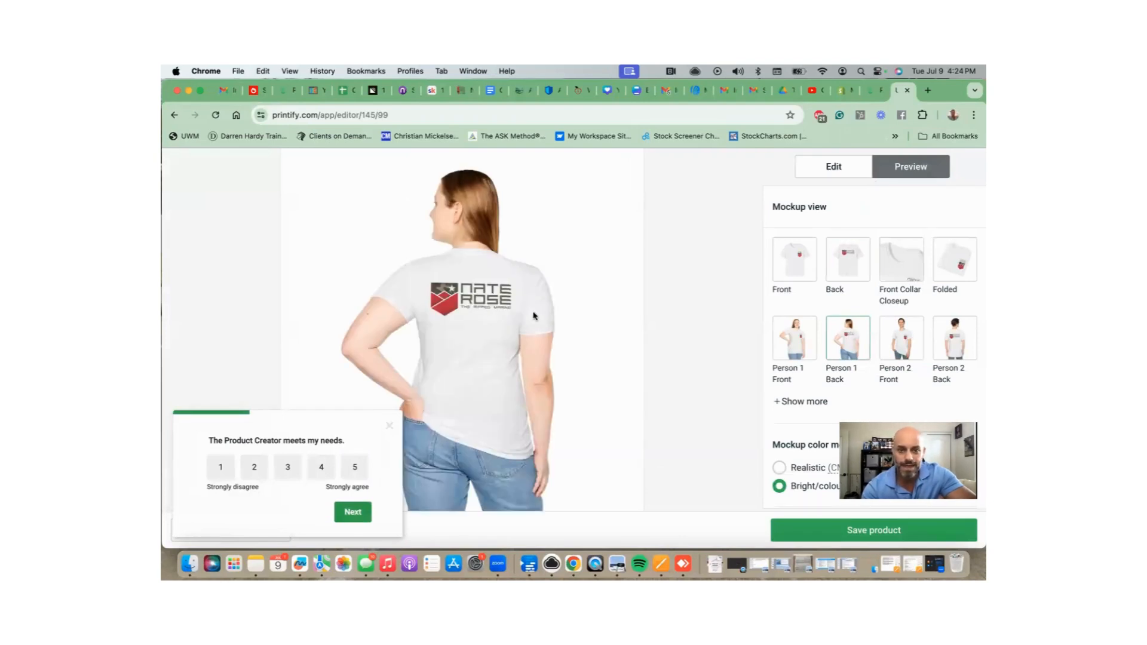
left_click(955, 260)
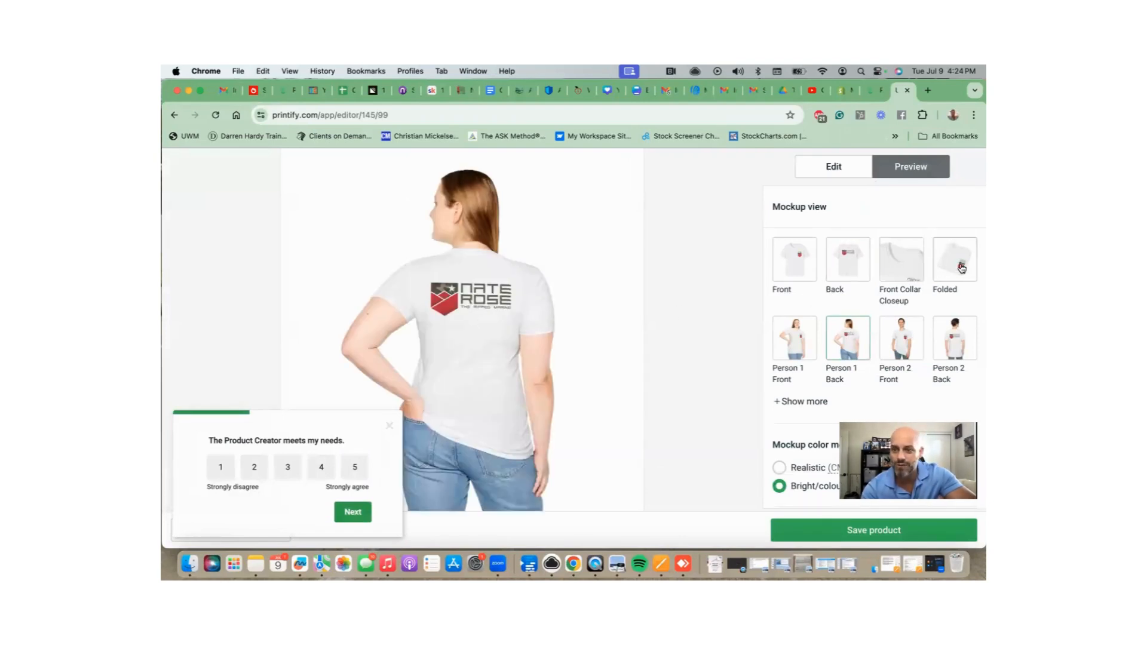
left_click(904, 340)
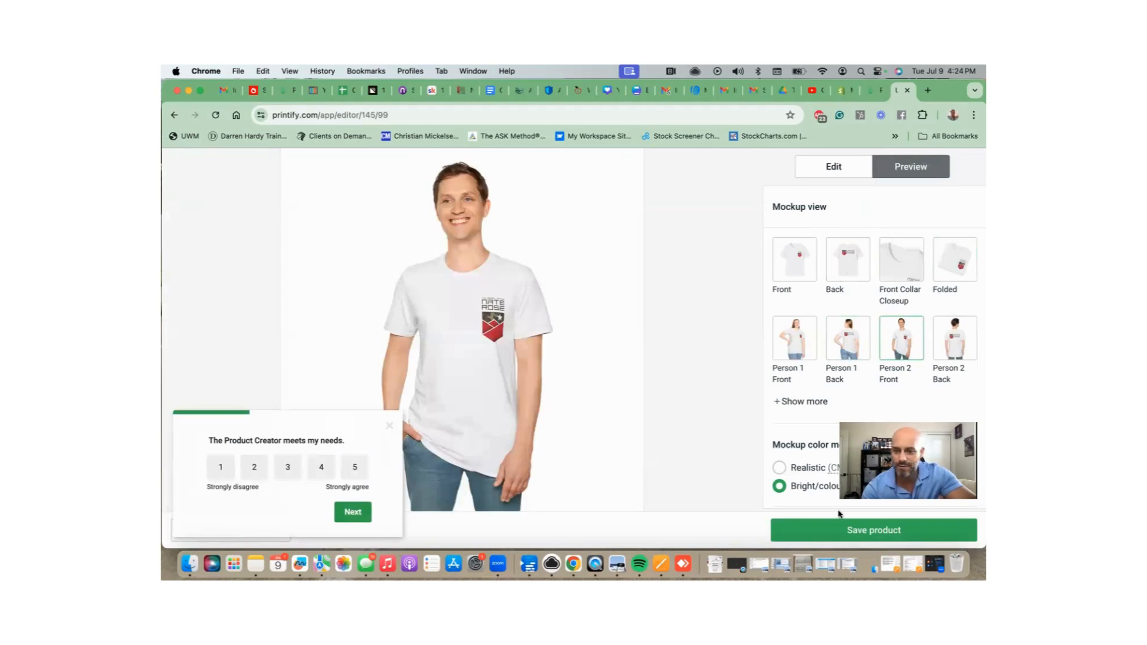
Save the T-shirt as a product.
scroll(835, 317, "down", 2)
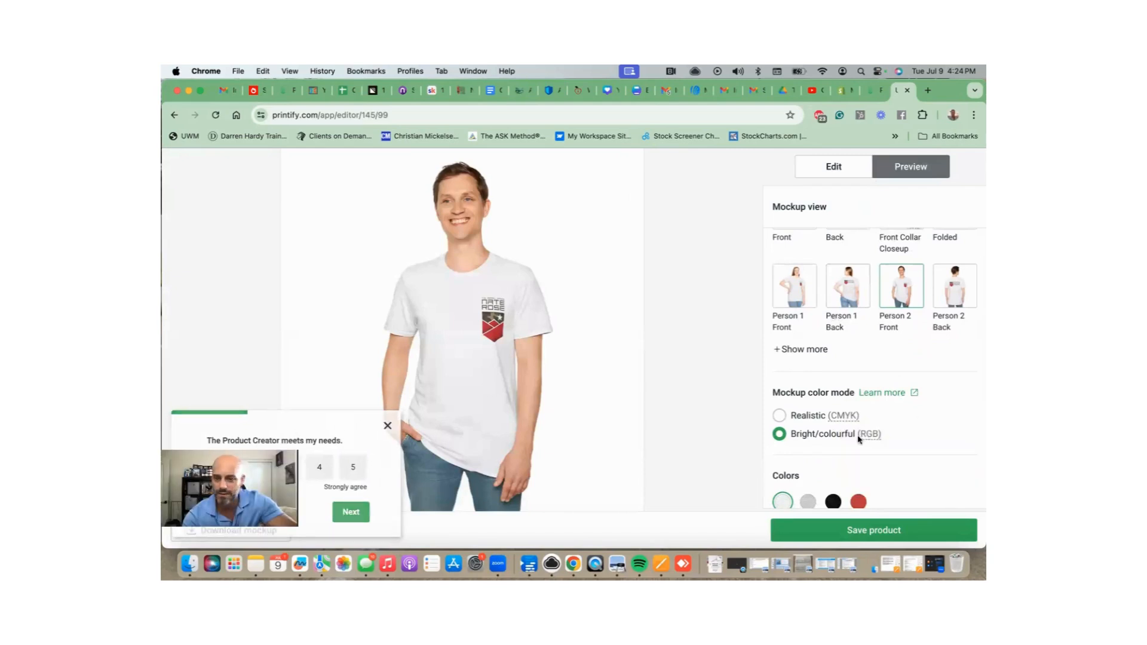
scroll(886, 436, "down", 3)
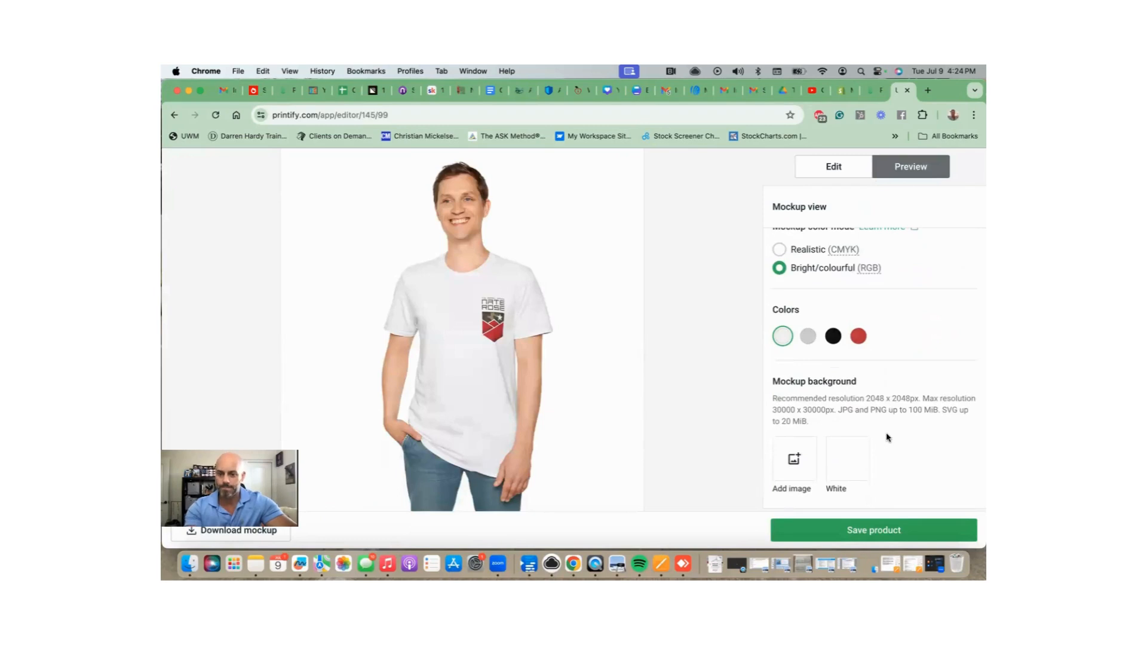
left_click(885, 534)
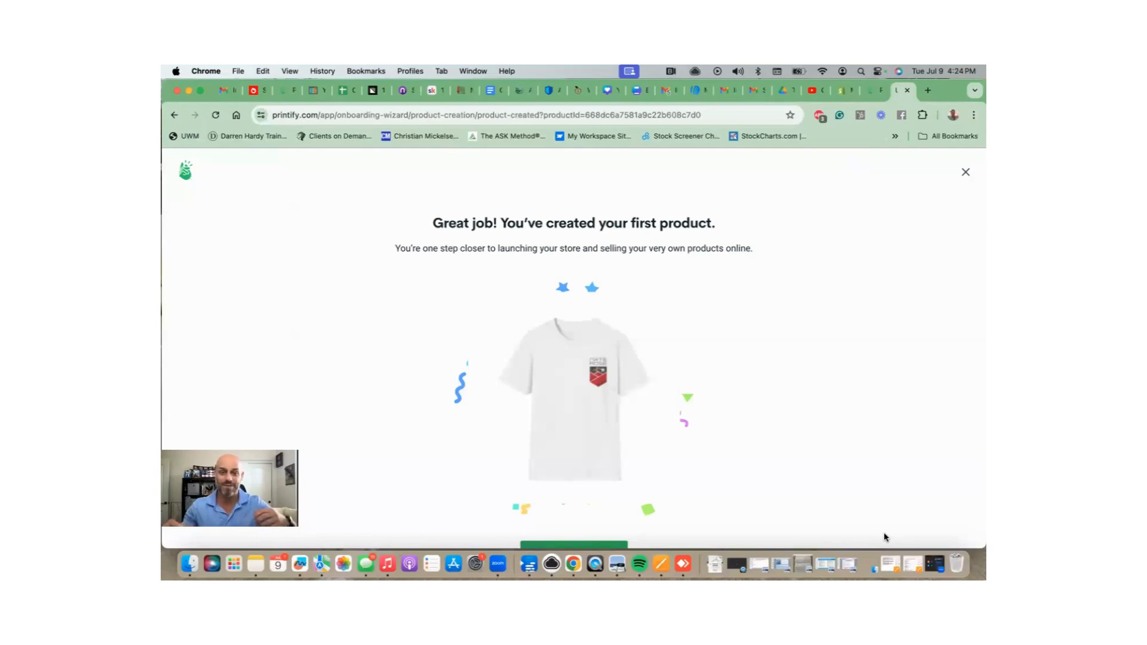
Continue to the publishing options, then dismiss the Pop-Up store offer.
scroll(827, 415, "down", 3)
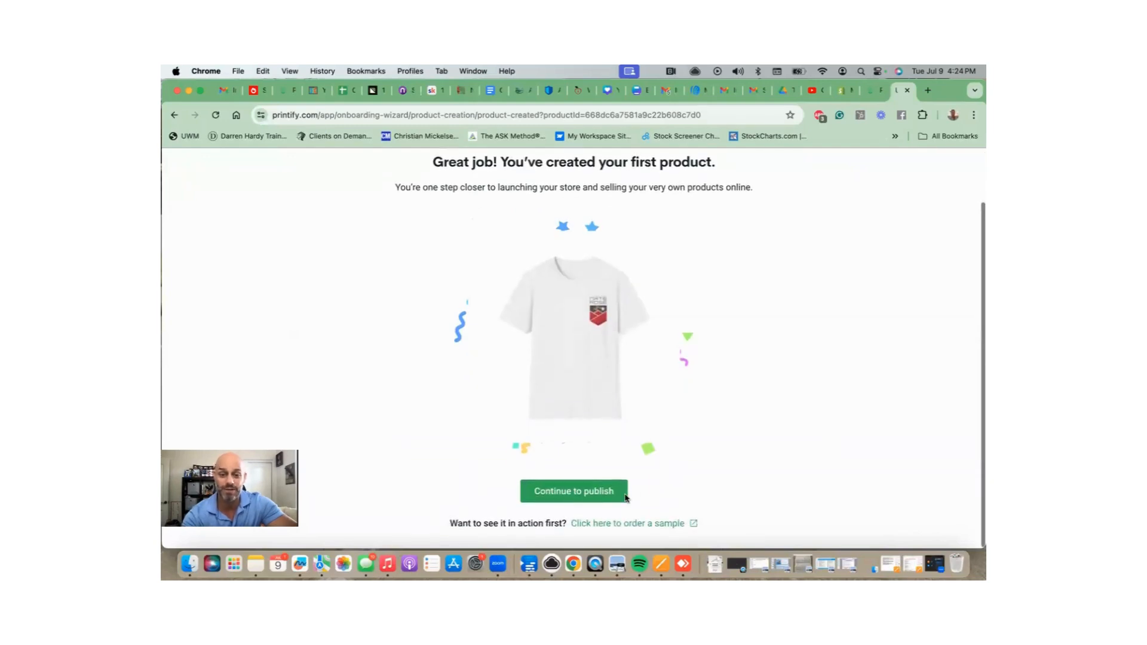
left_click(594, 499)
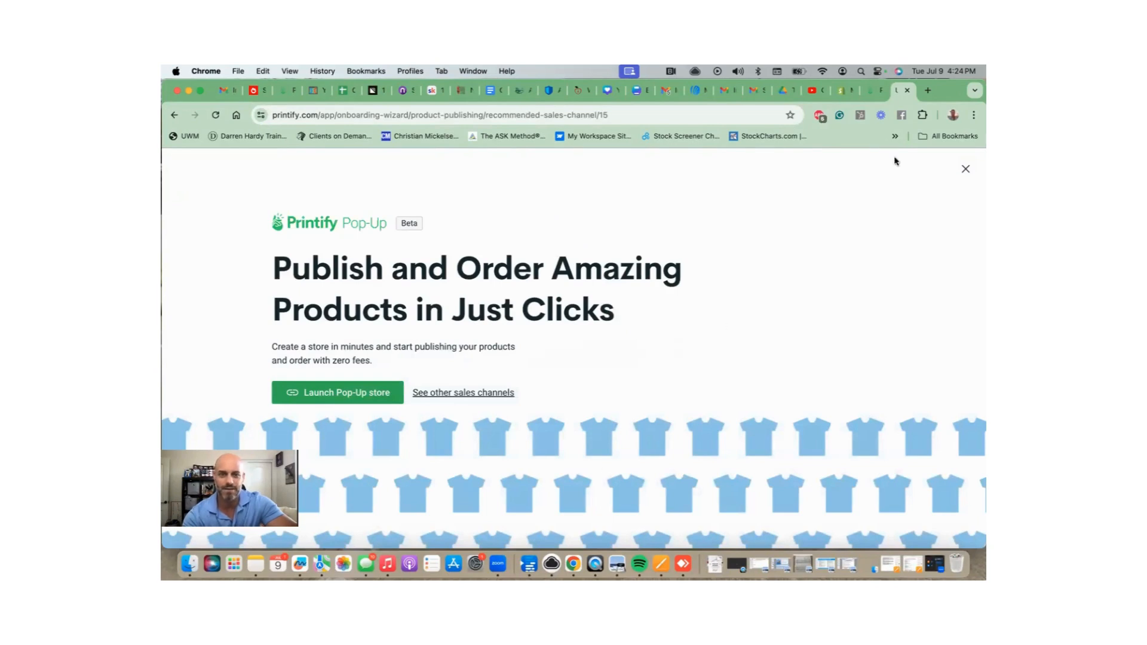
left_click(966, 170)
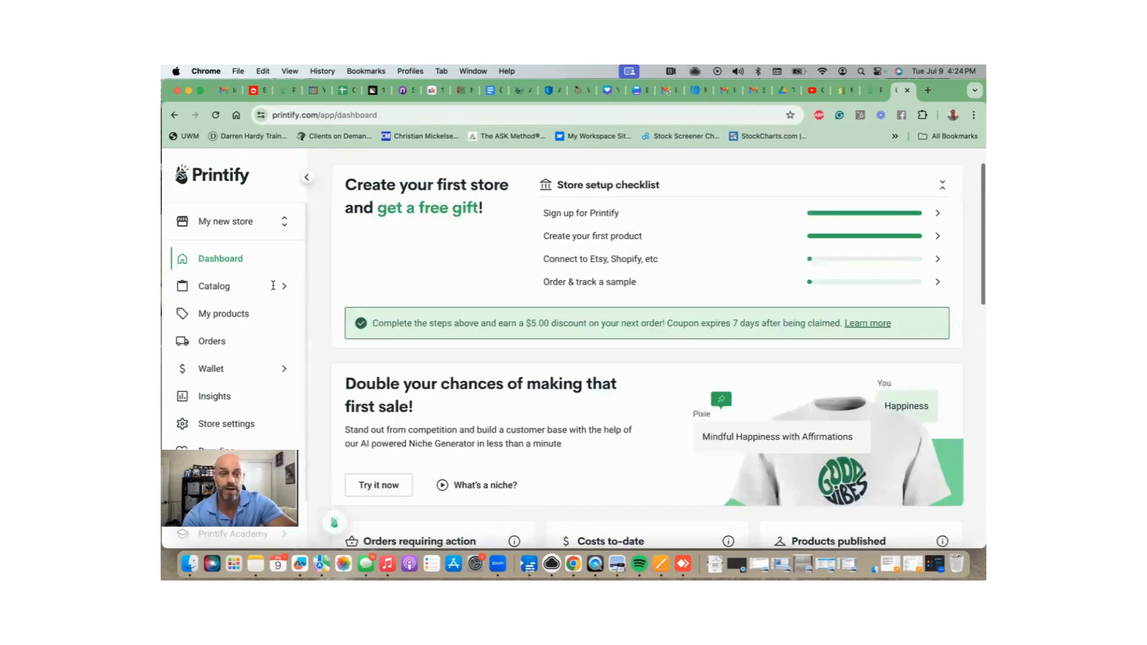
Open the Unisex Softstyle T-Shirt details from My products.
scroll(273, 286, "down", 1)
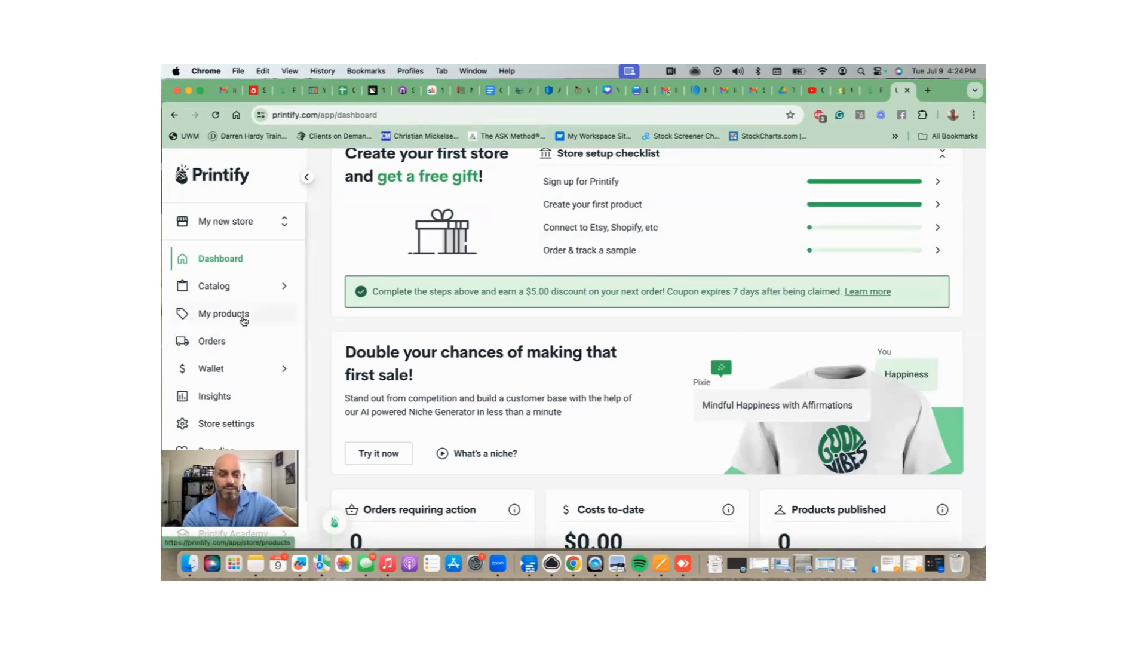
left_click(244, 321)
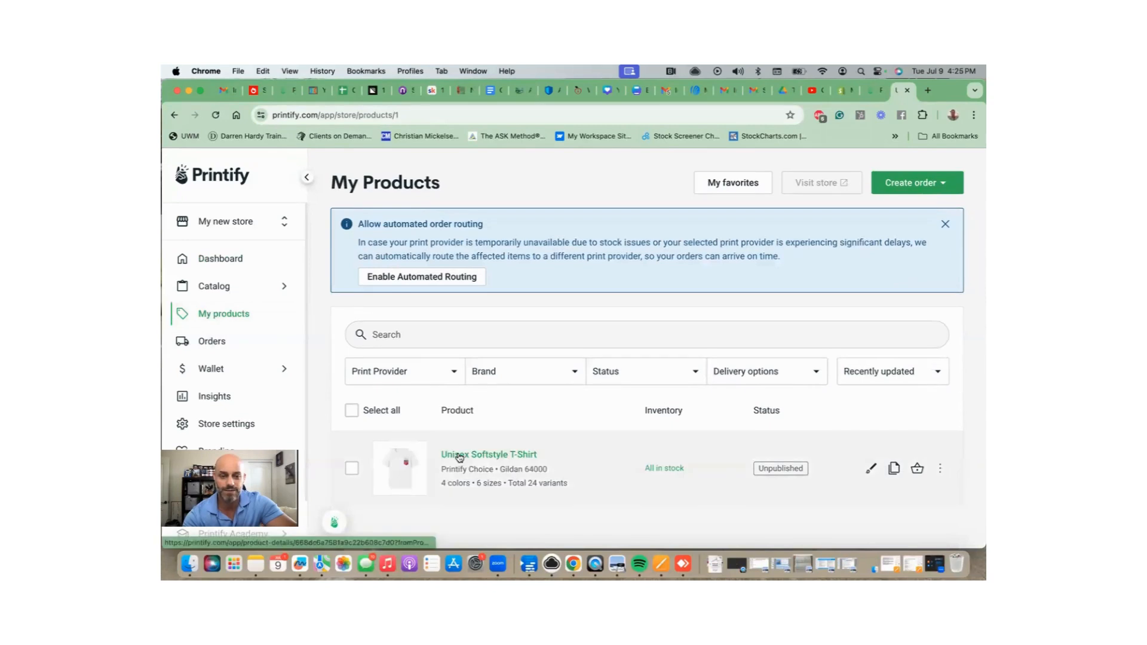
left_click(476, 457)
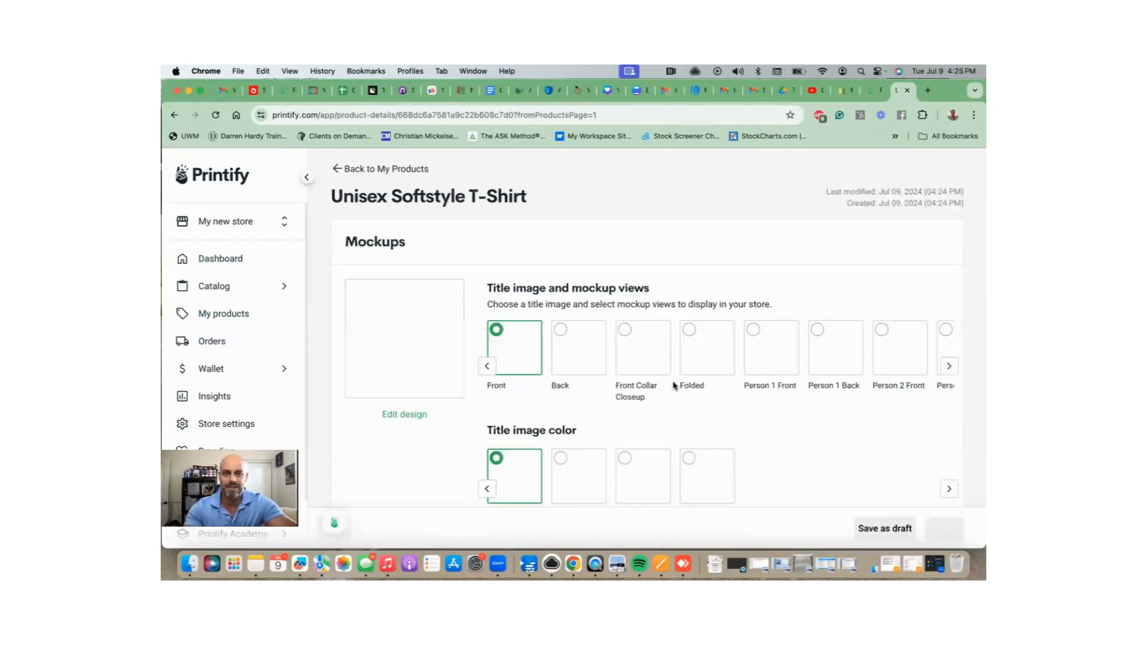
Try Person 2 Front, black and Person 1 Back as title image, and inspect it enlarged.
scroll(681, 362, "down", 3)
scroll(667, 357, "down", 5)
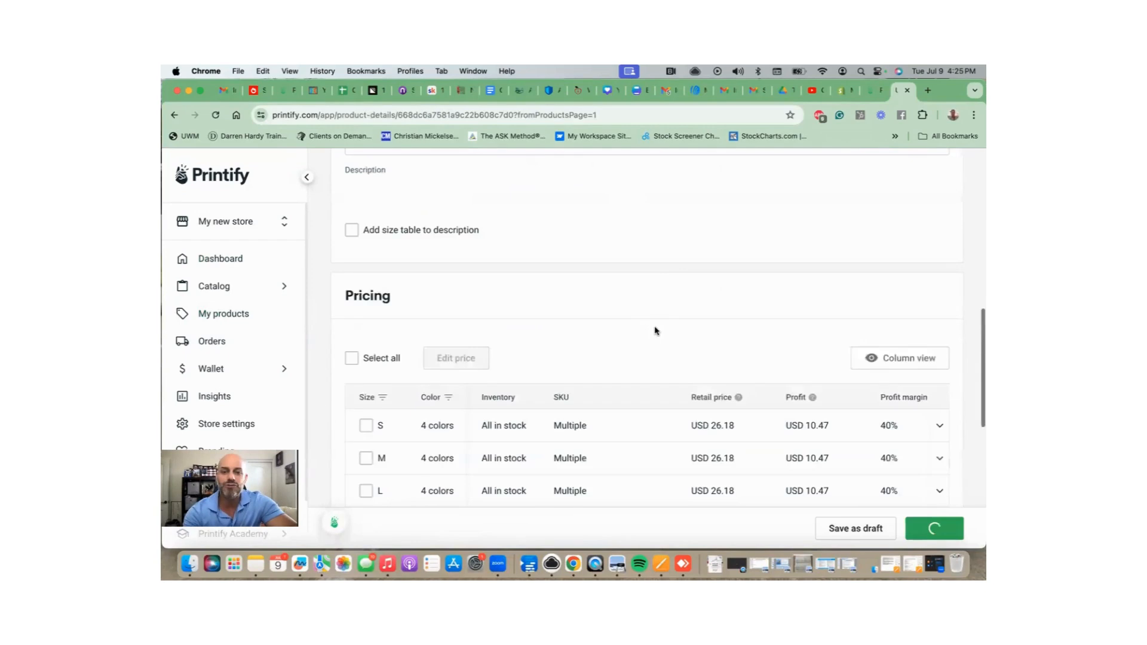
scroll(656, 328, "up", 5)
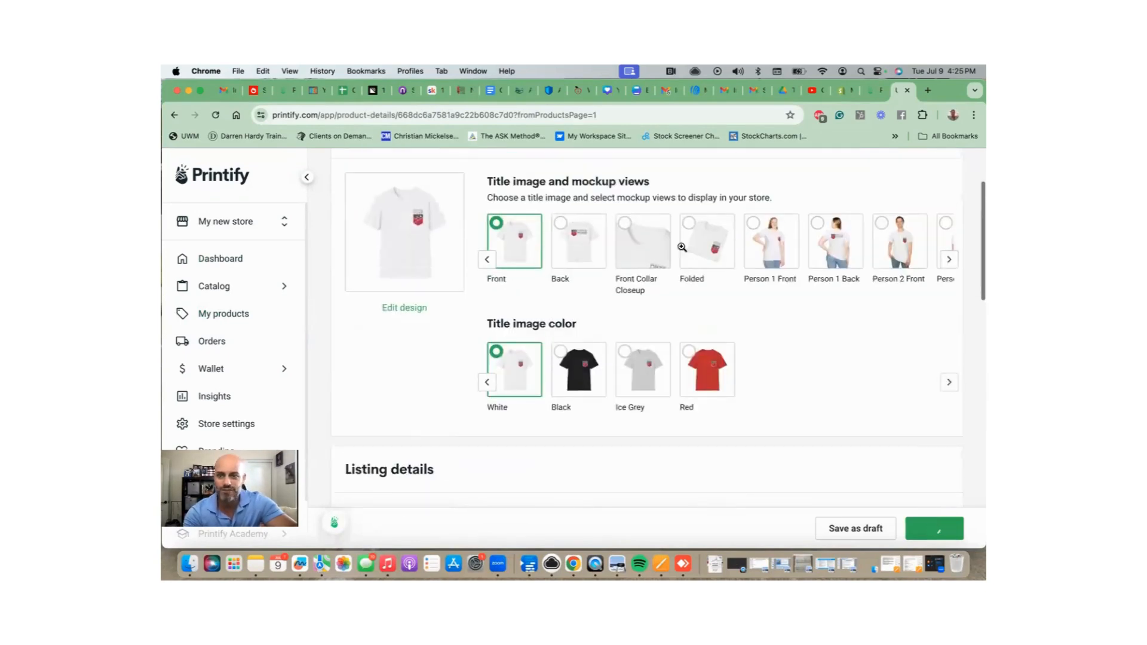
scroll(684, 249, "up", 1)
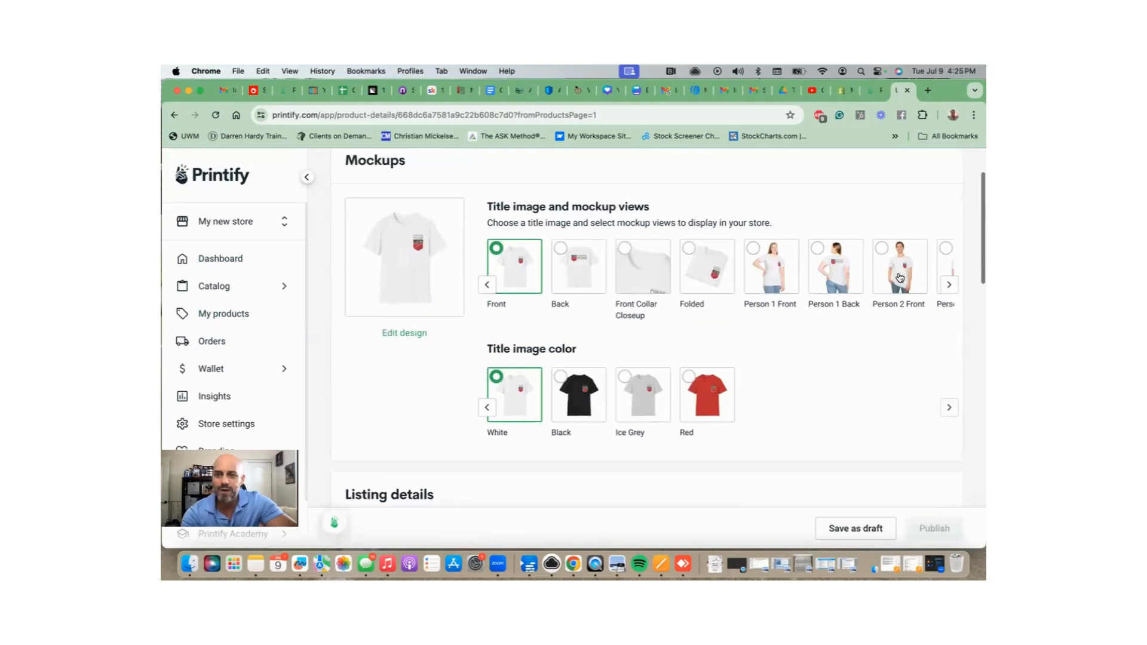
left_click(900, 277)
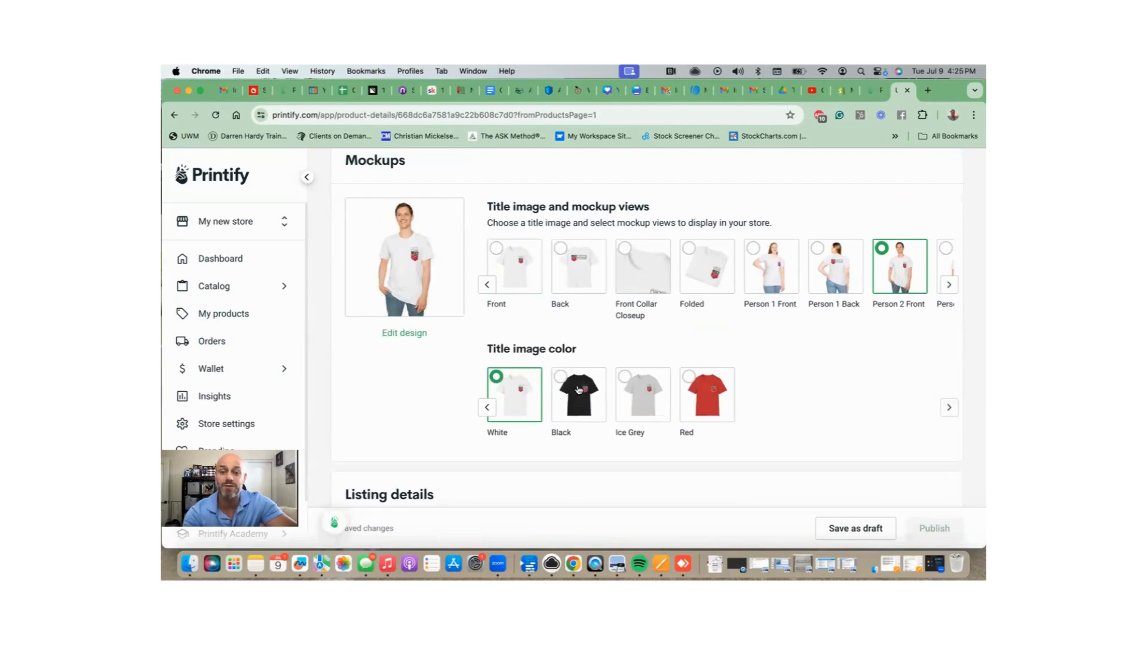
left_click(579, 391)
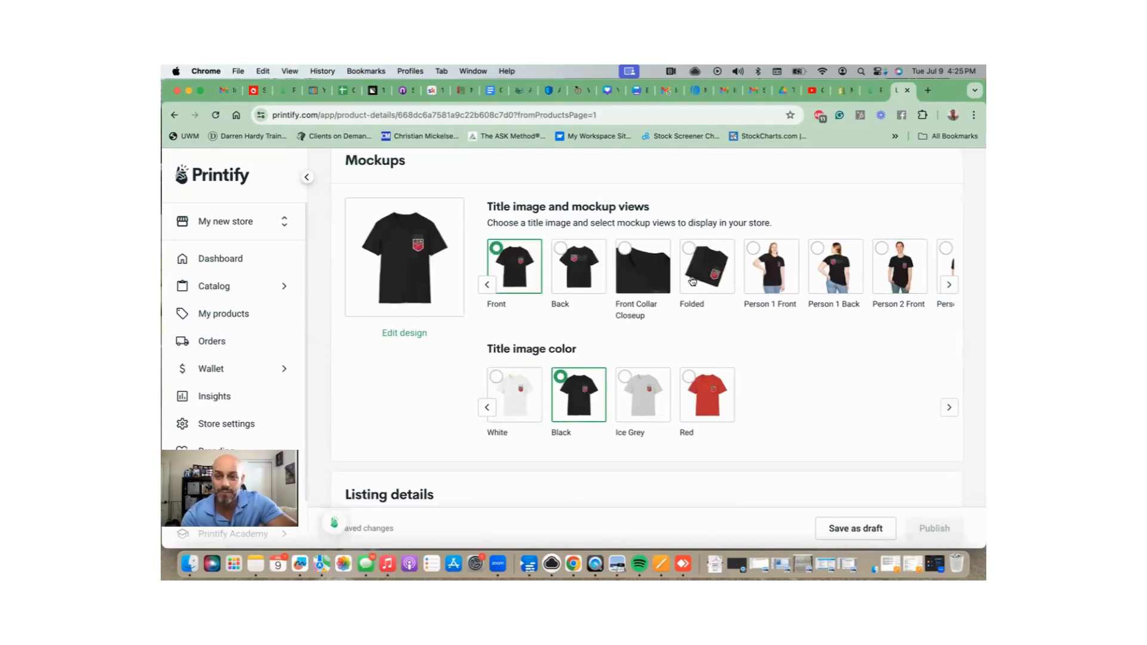
left_click(843, 268)
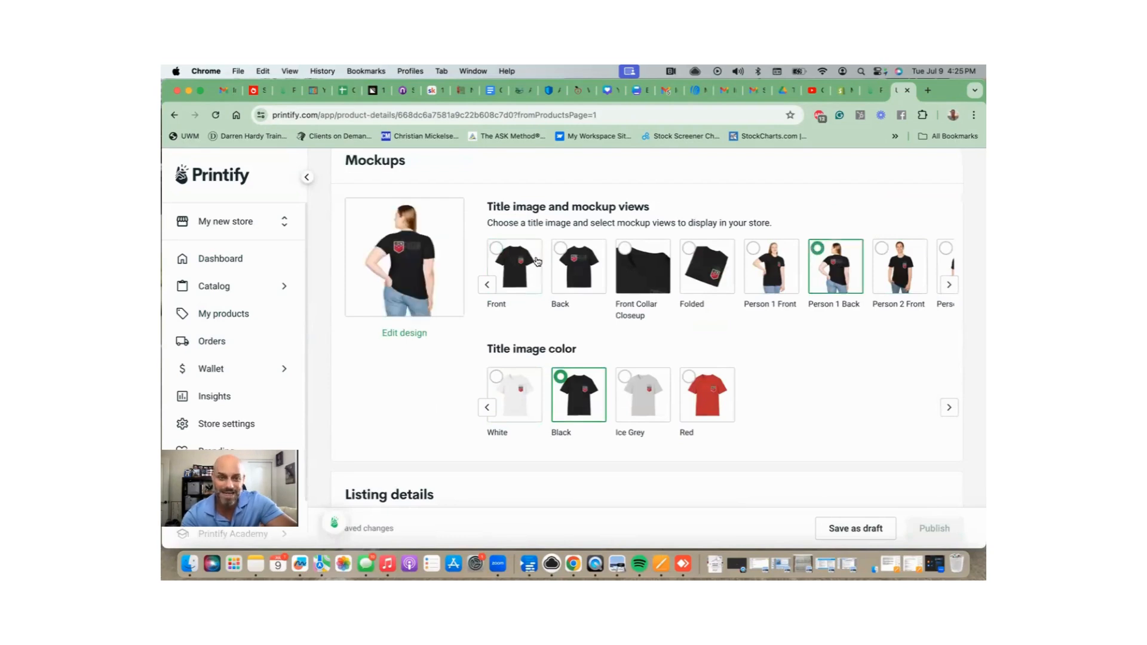
left_click(413, 248)
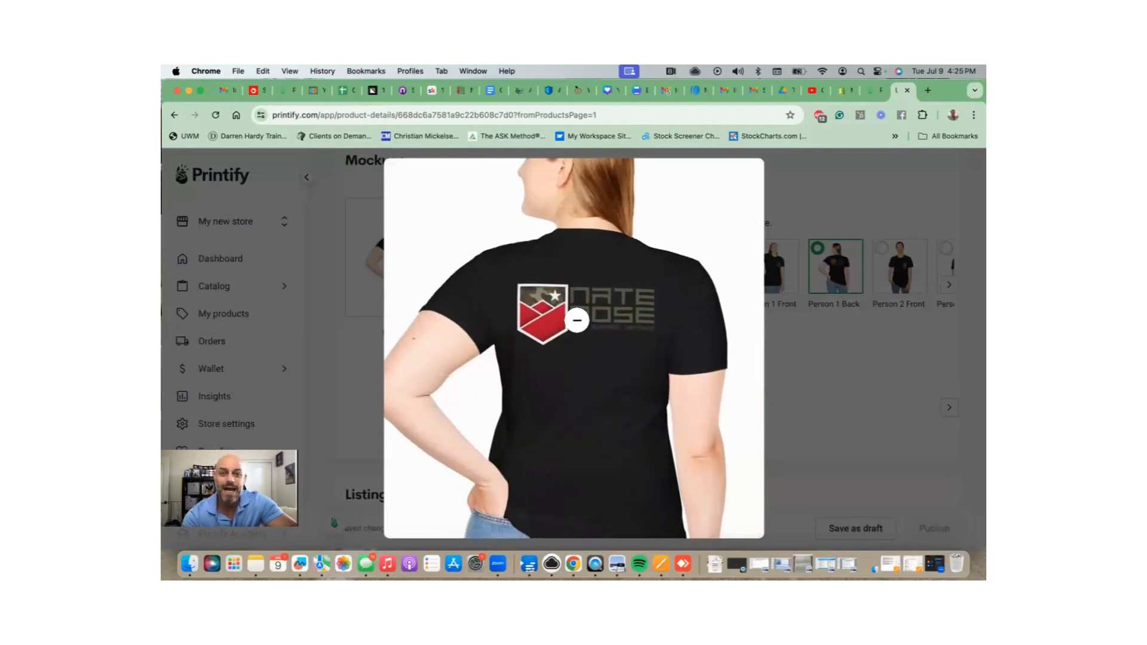
left_click(577, 321)
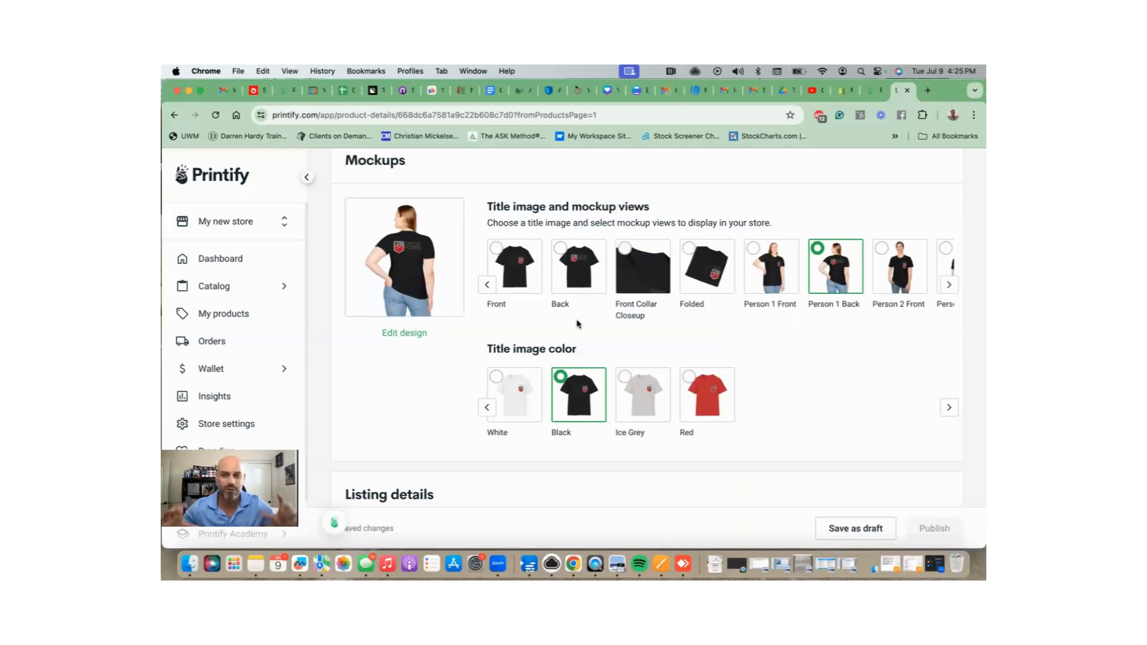
Try the Front and Person 1 Front views as title image and inspect them enlarged.
left_click(519, 275)
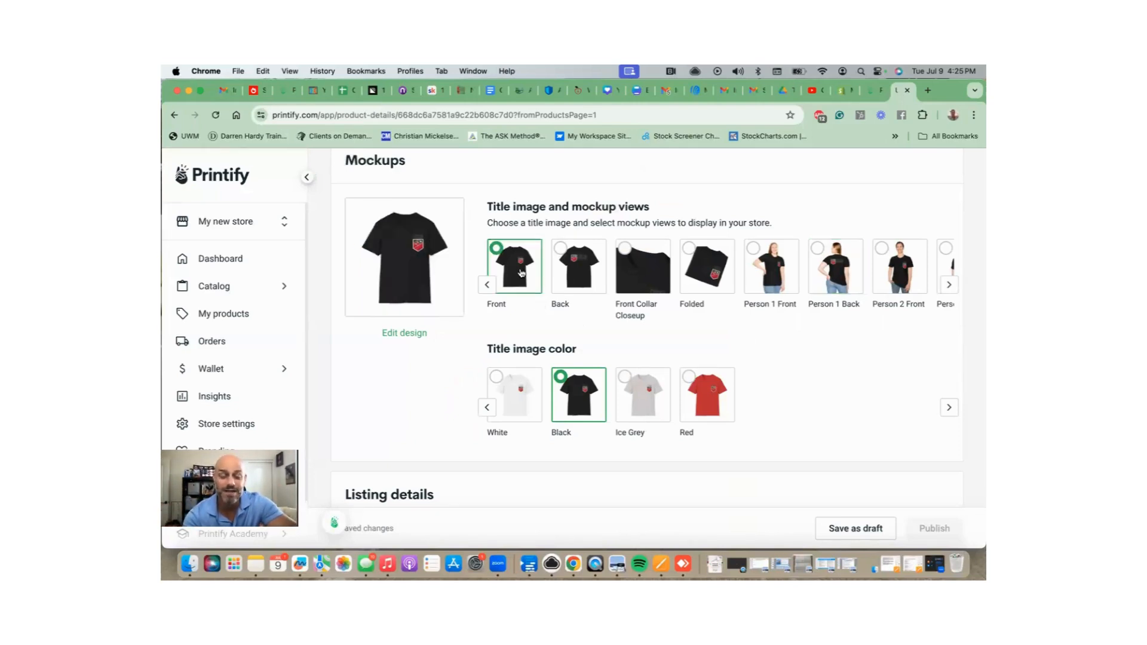
left_click(773, 276)
left_click(438, 256)
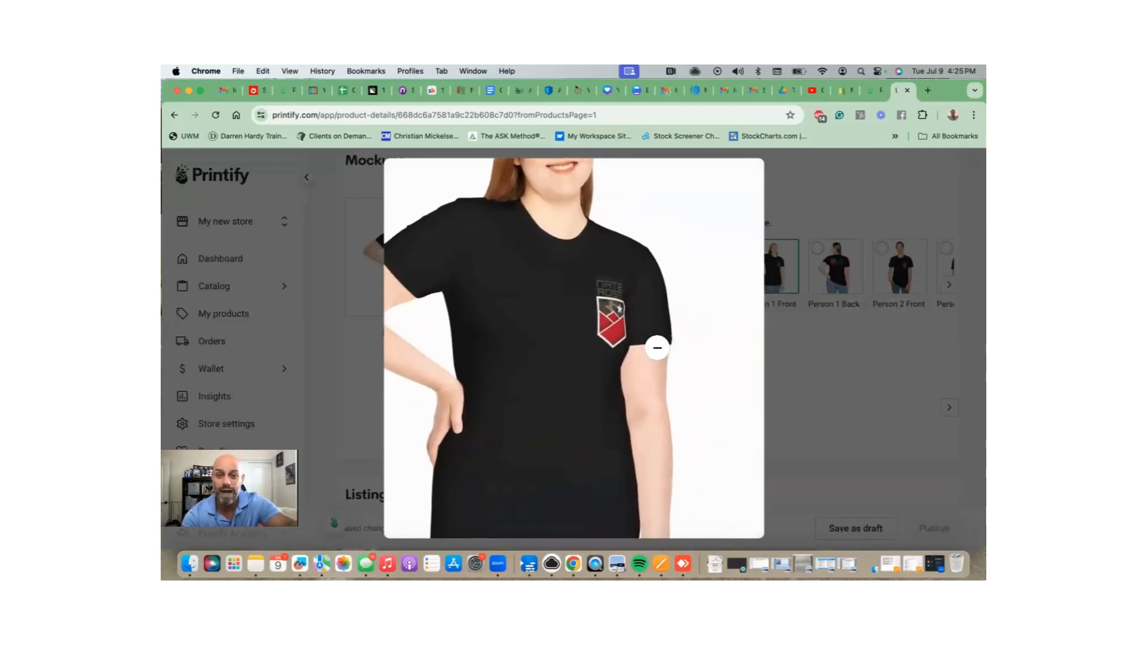
left_click(555, 275)
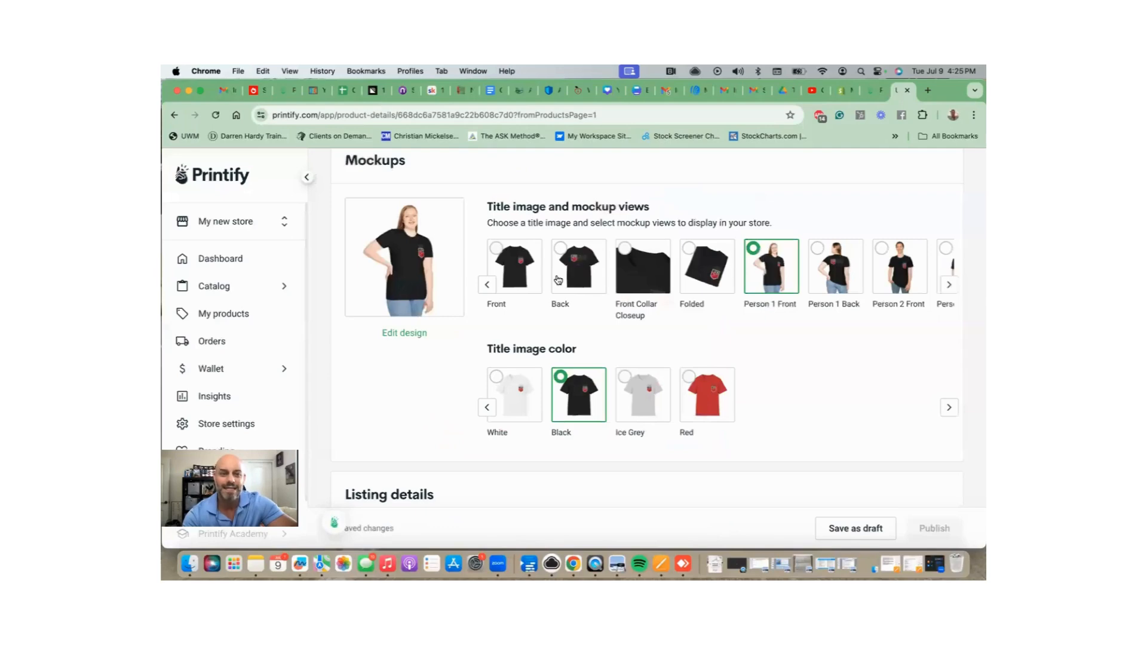
Set the title image to the Red Person 1 Back mockup after trying Ice Grey.
scroll(412, 263, "up", 3)
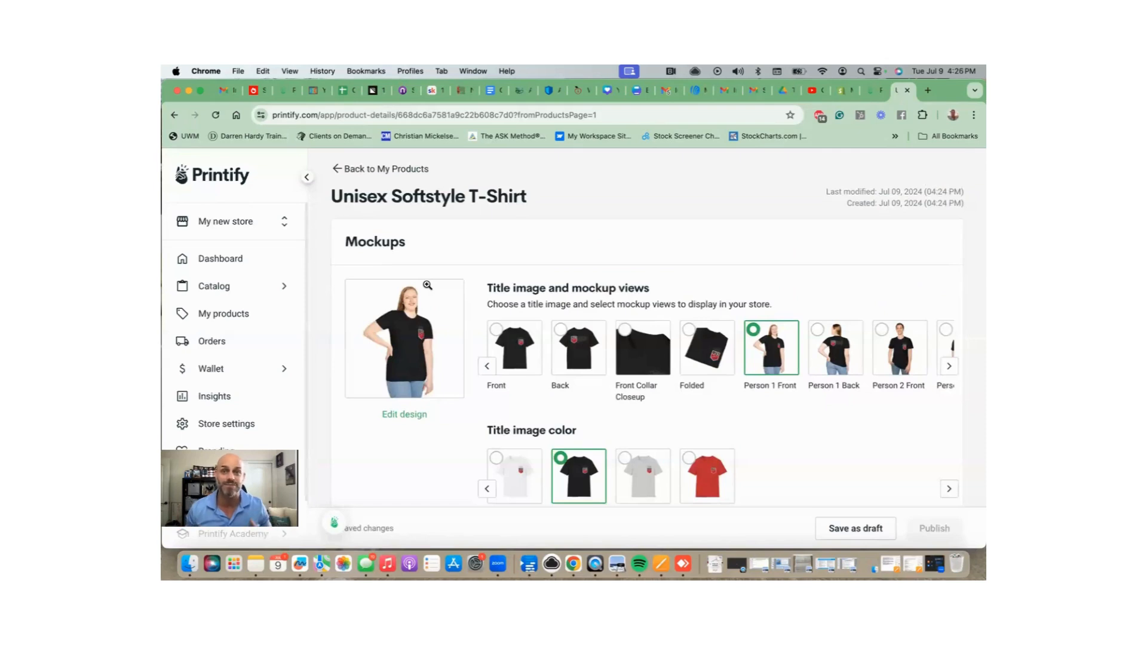
left_click(645, 472)
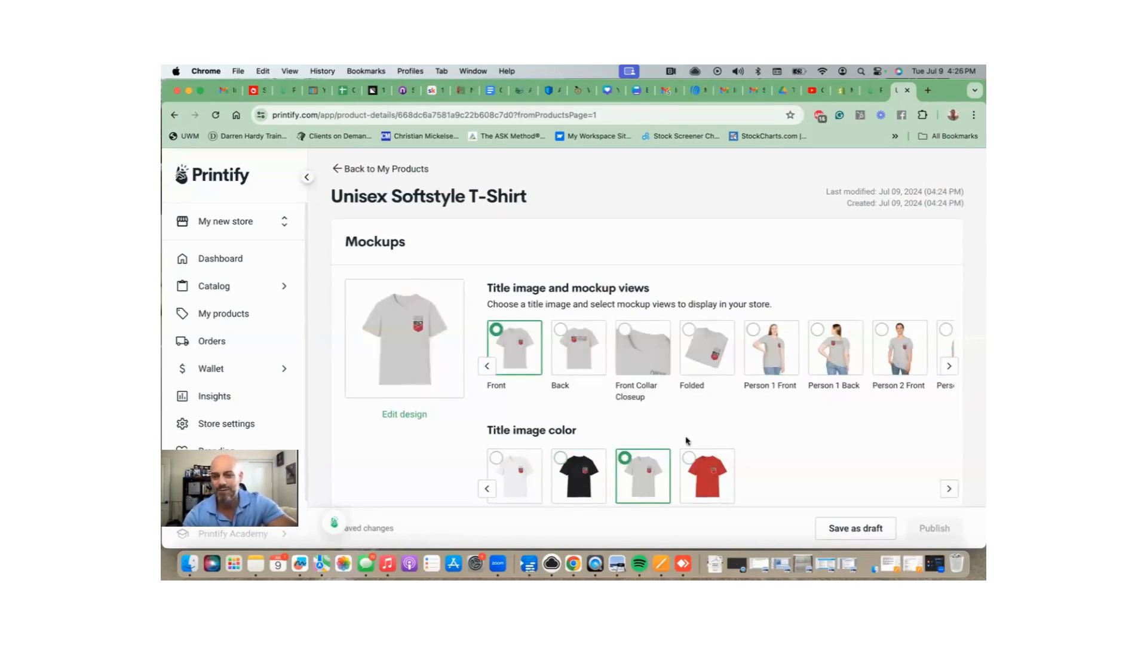
left_click(708, 467)
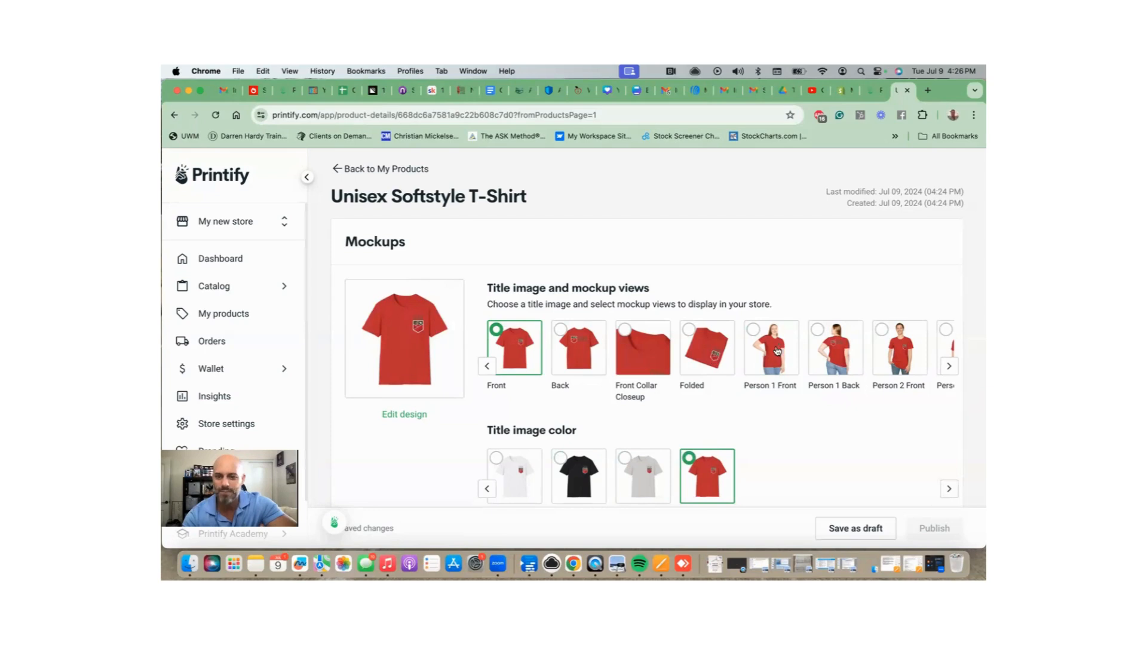
left_click(840, 349)
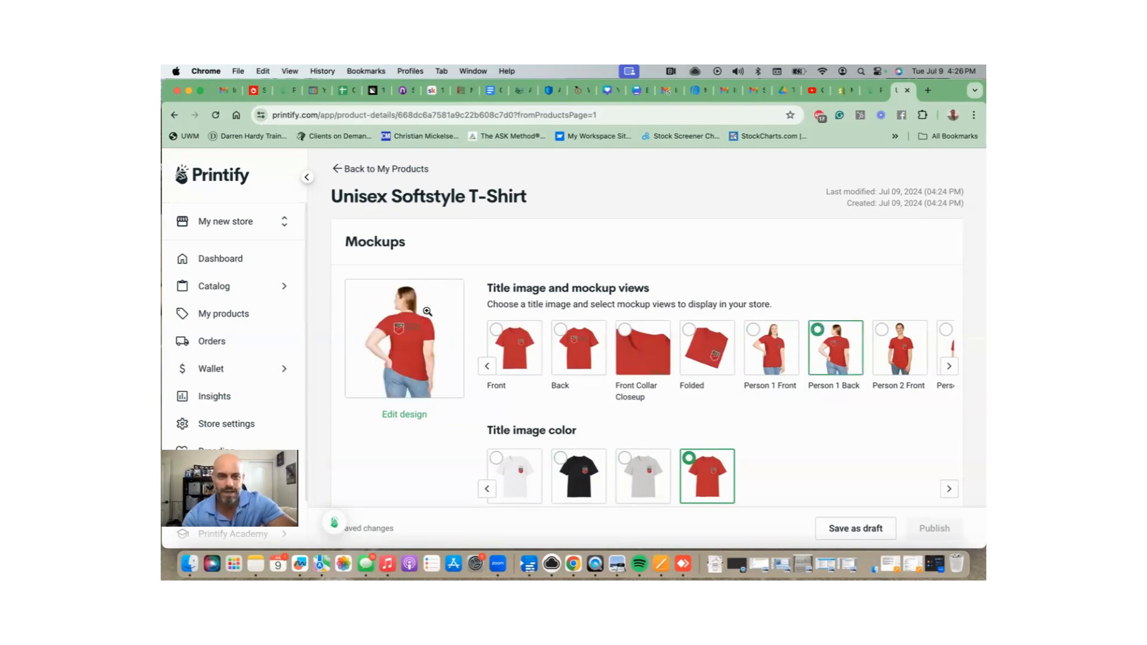
left_click(409, 320)
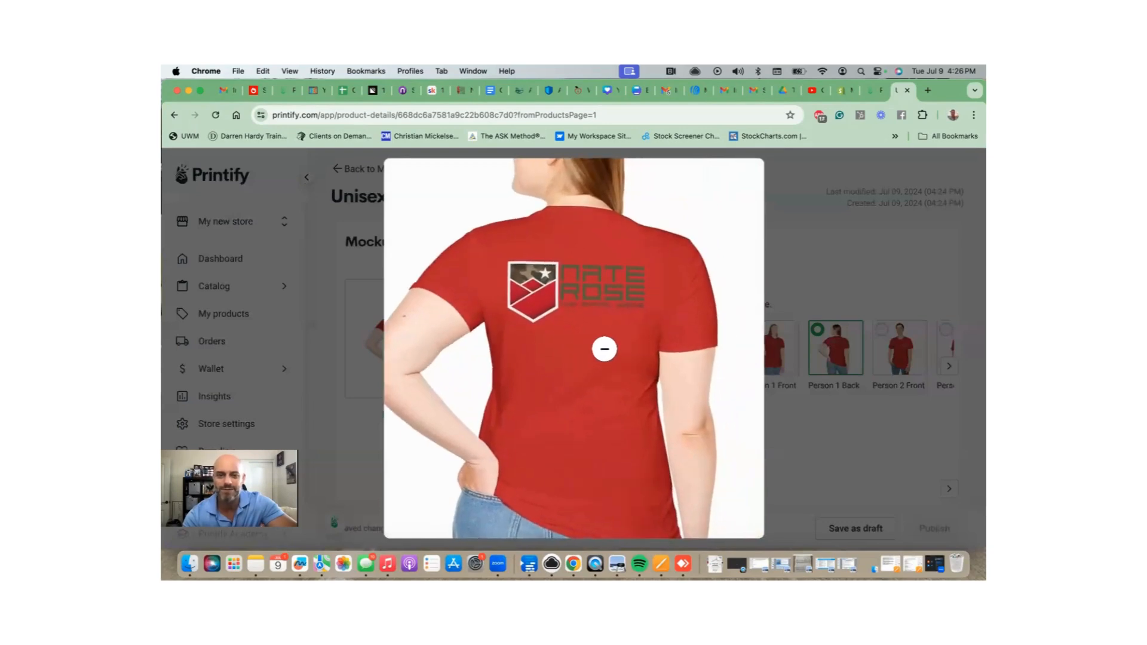
left_click(784, 227)
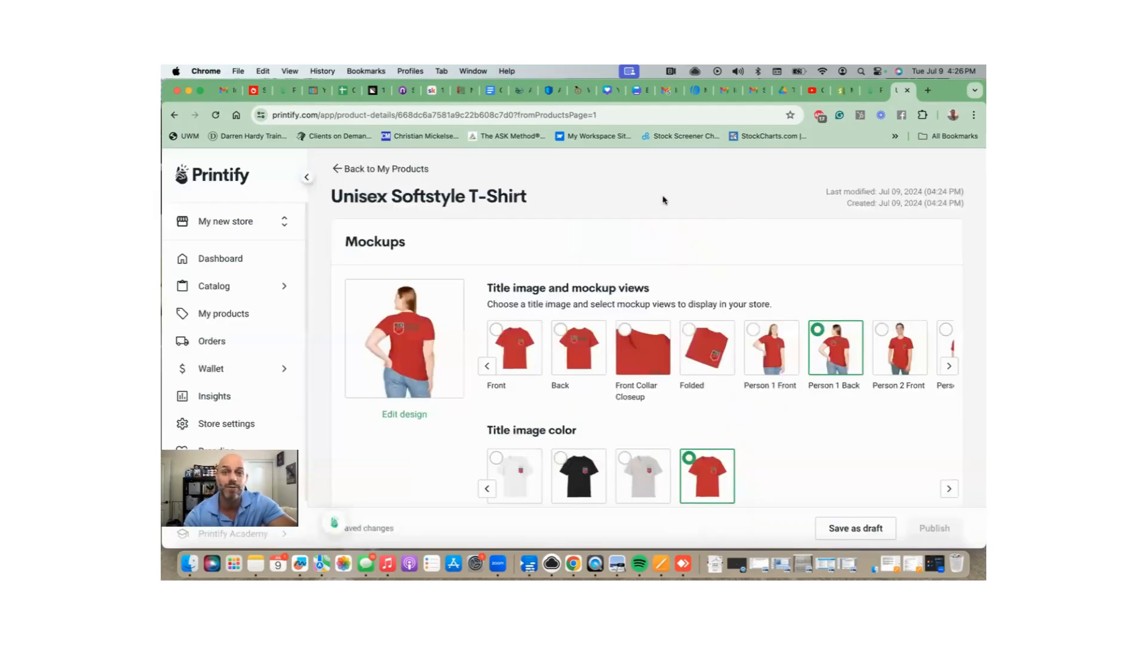
Browse Catalog > Men's Clothing > Tank Tops and open the Unisex Jersey Tank (Bella+Canvas 3480).
left_click(233, 320)
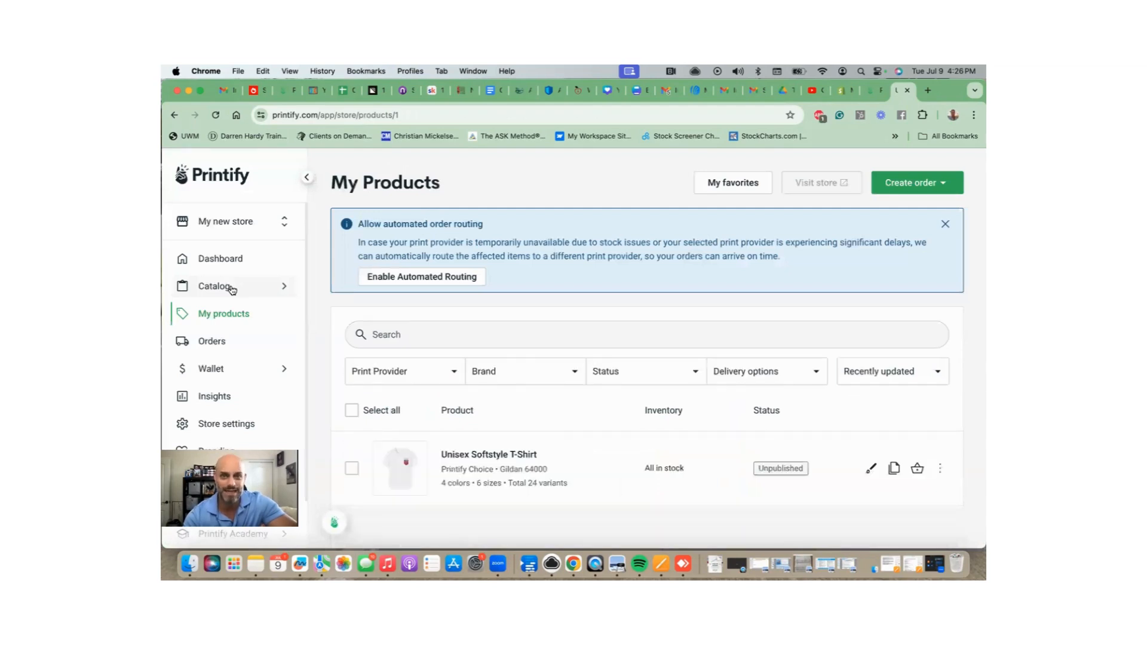
left_click(215, 287)
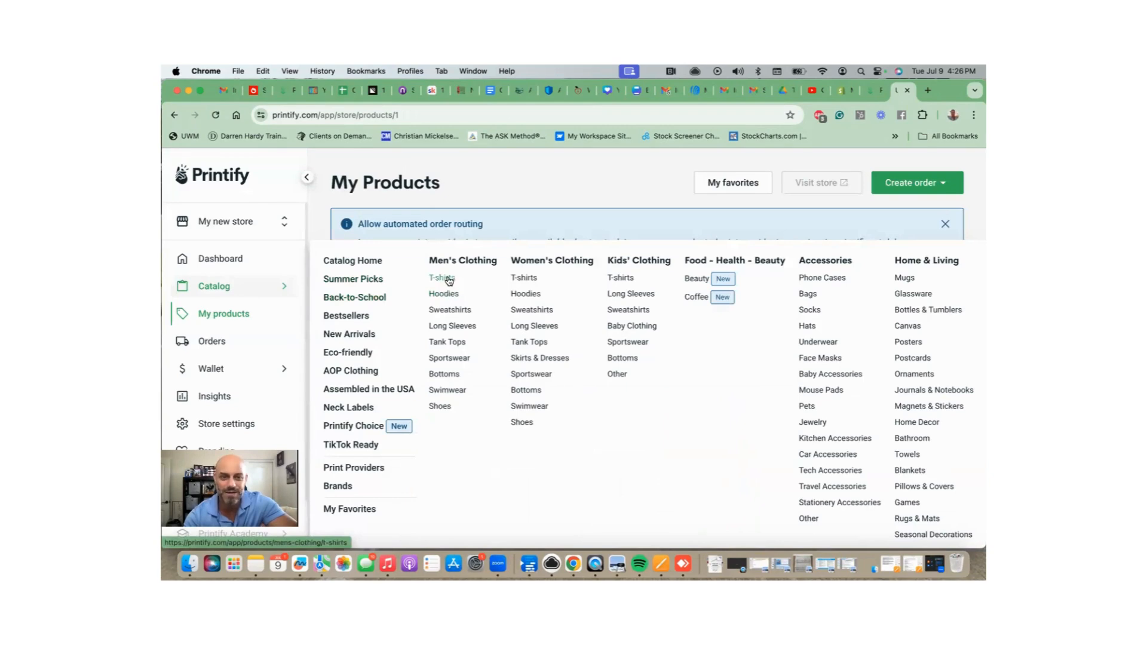
left_click(461, 343)
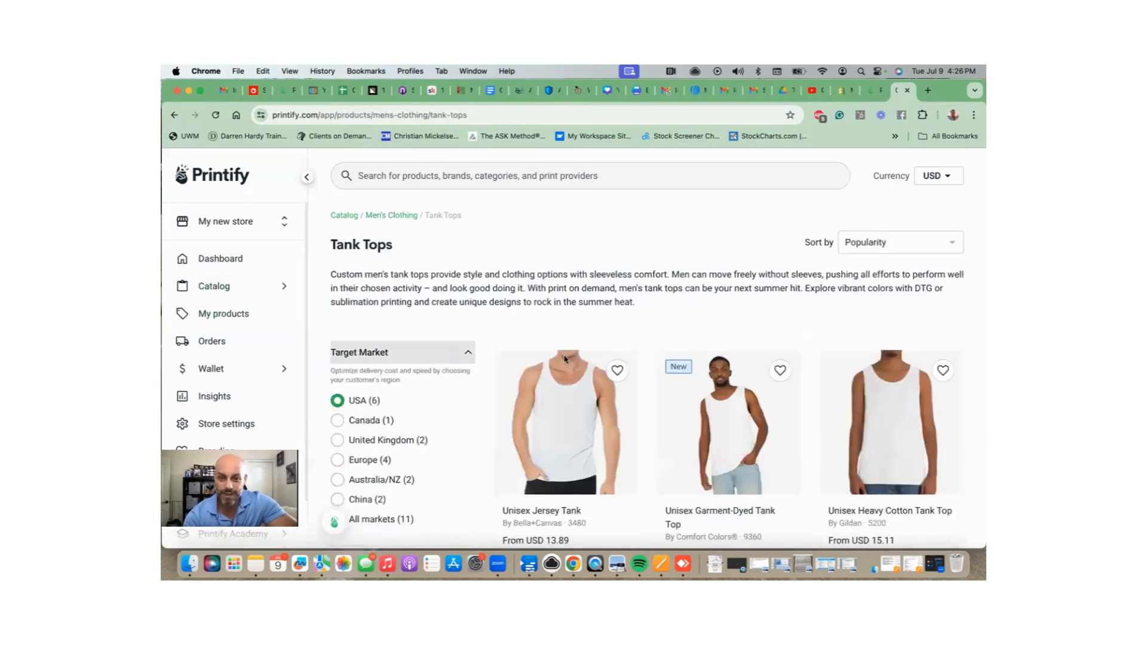
scroll(585, 387, "down", 3)
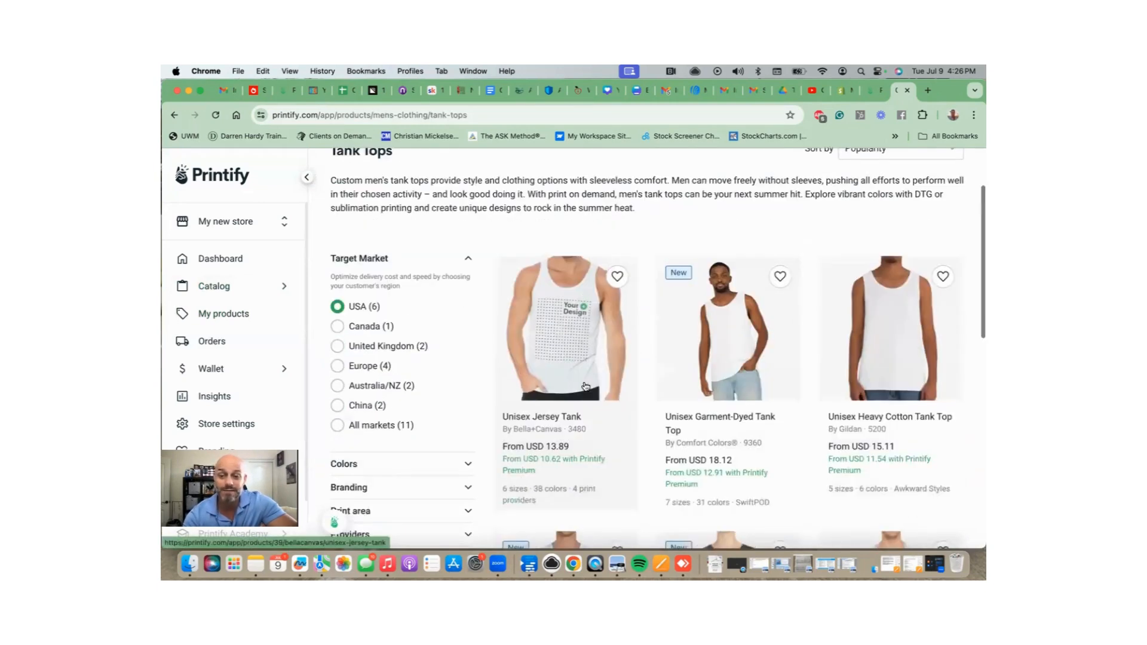
scroll(586, 386, "down", 5)
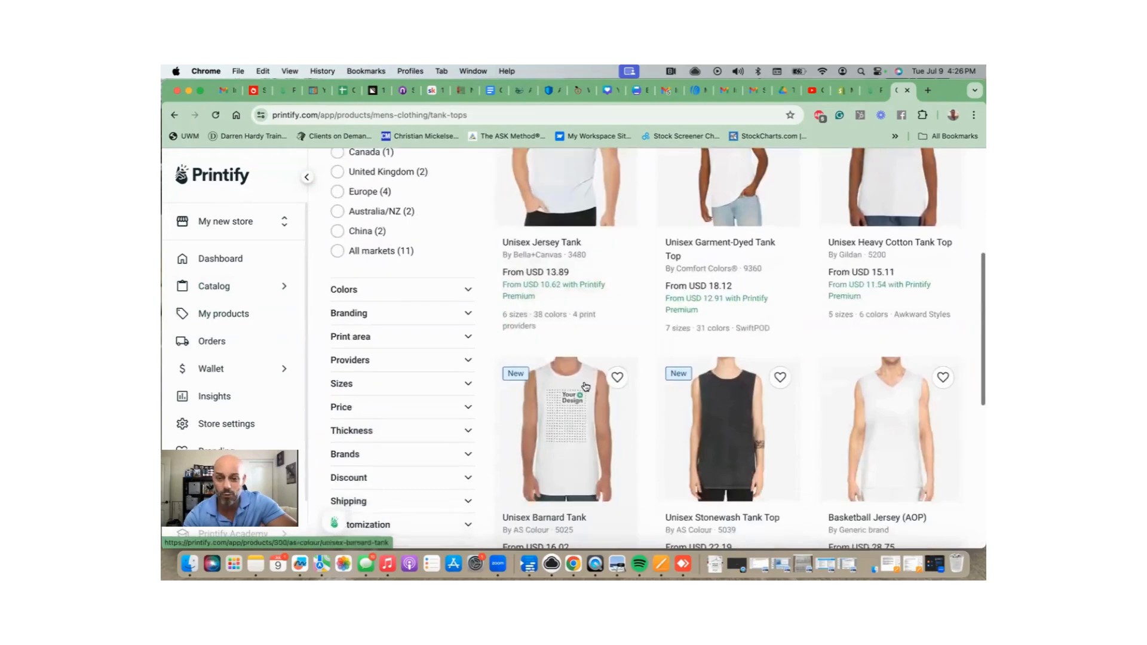
scroll(584, 386, "up", 5)
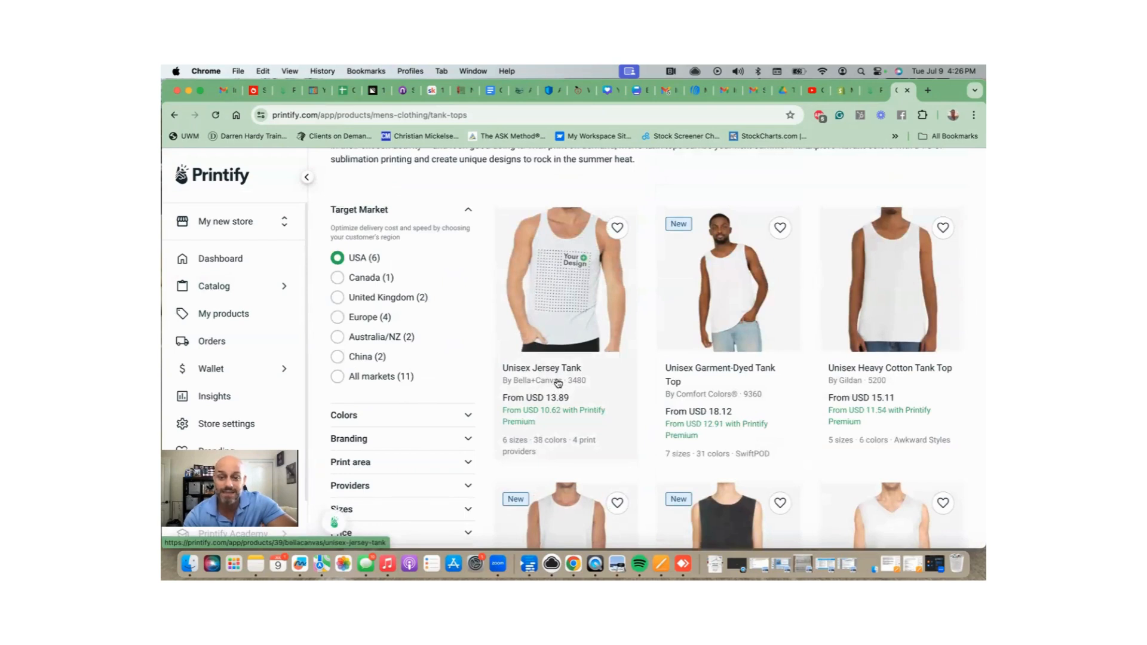
left_click(572, 318)
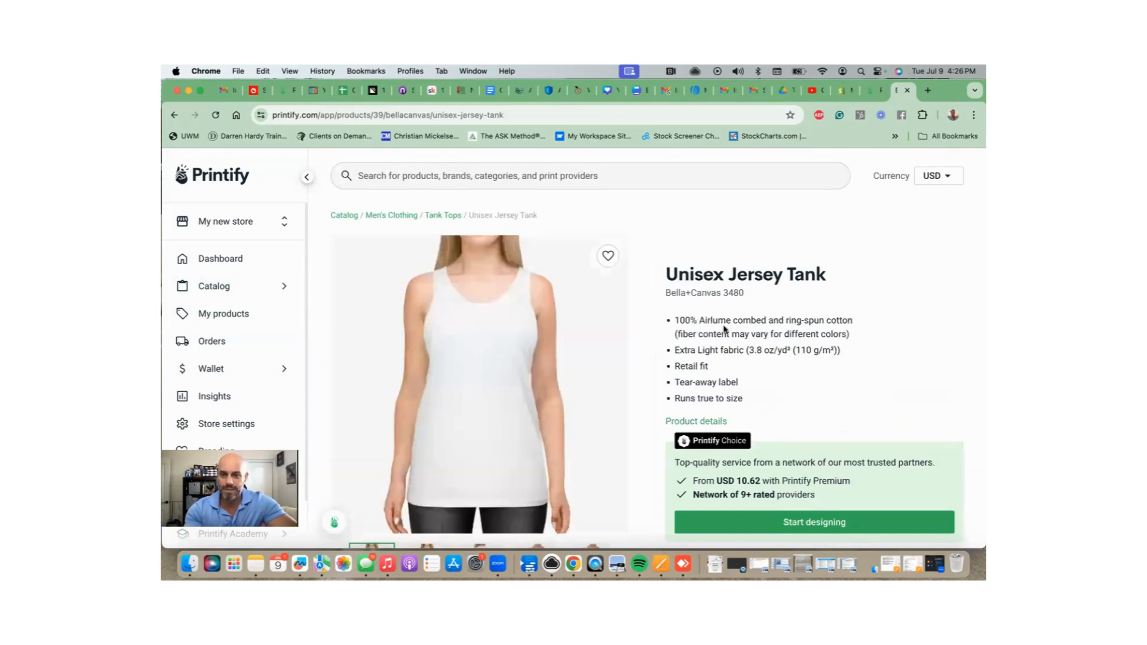
scroll(725, 331, "down", 3)
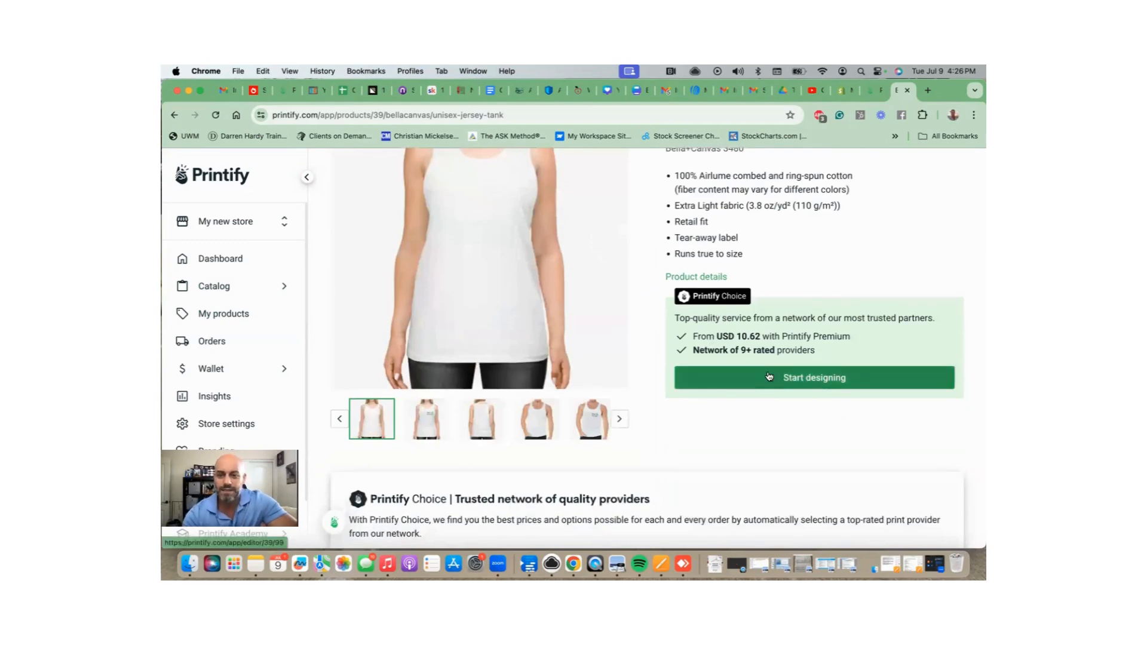
Start designing the Unisex Jersey Tank and bring up the Upload file picker.
left_click(769, 376)
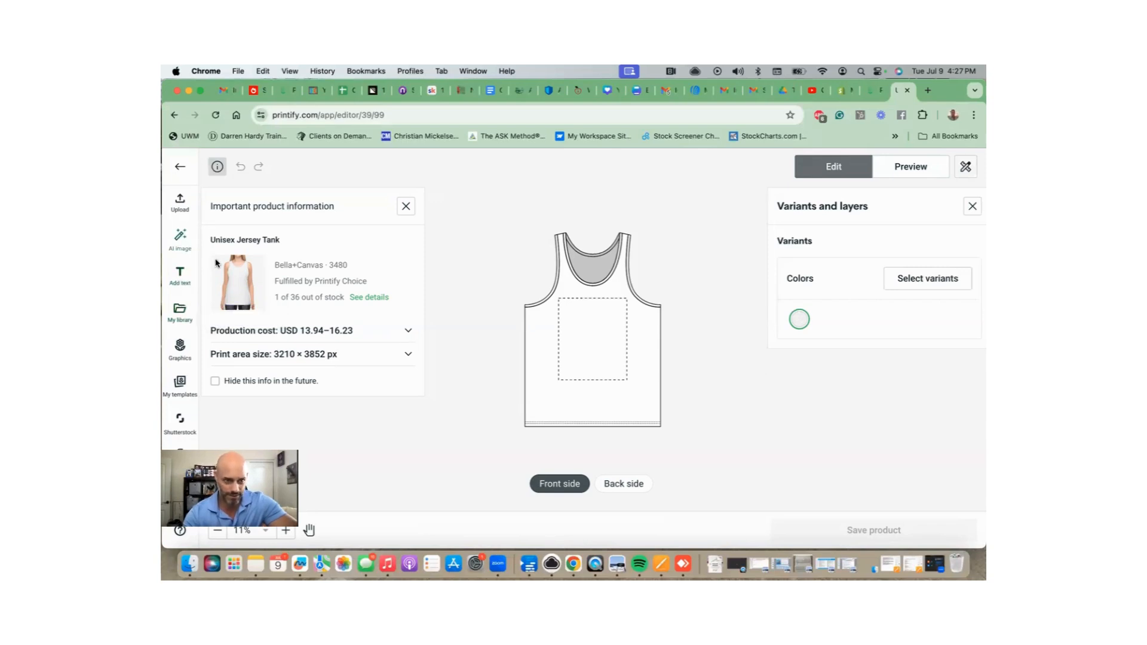
left_click(179, 209)
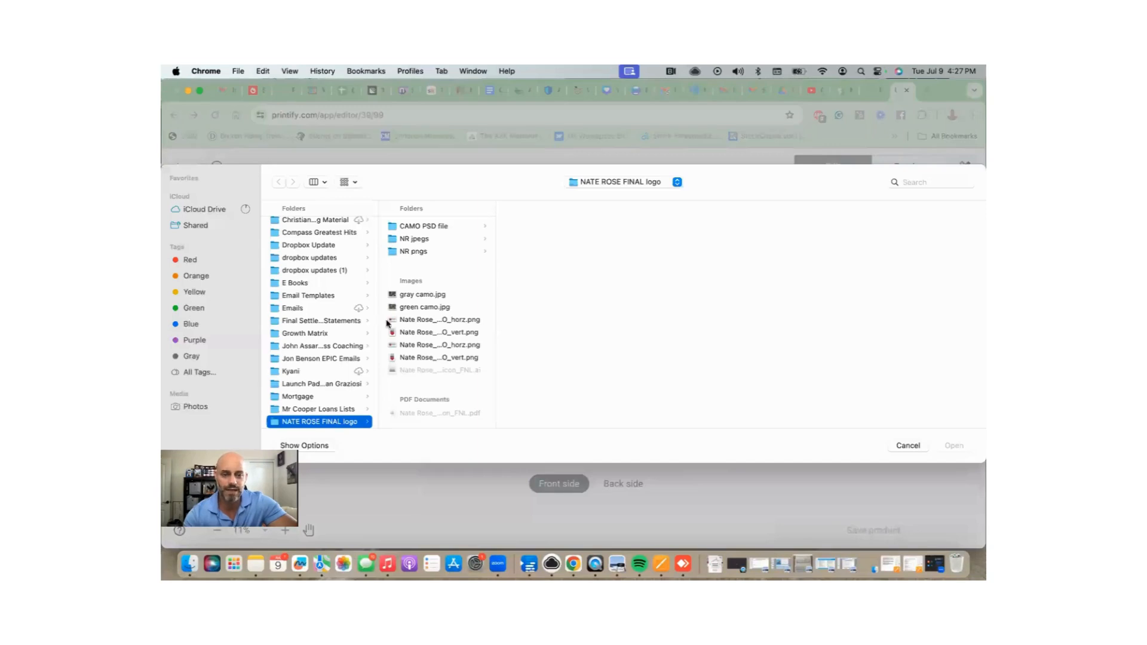
Upload the horizontal colour camo logo from the NR jpegs folder.
left_click(434, 239)
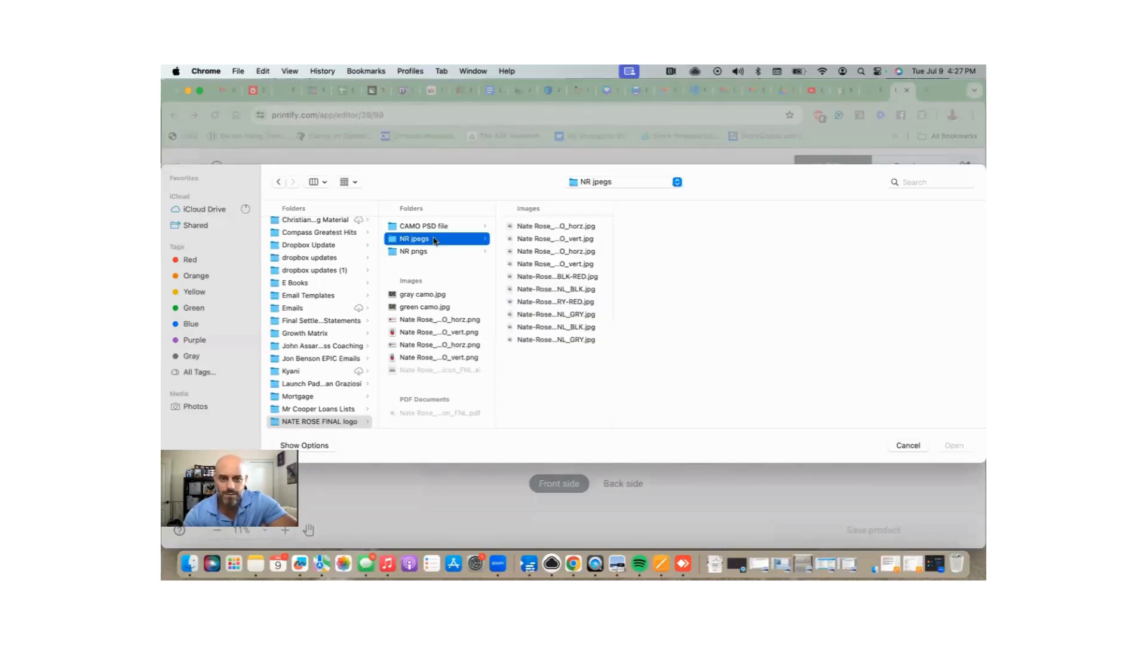
left_click(589, 227)
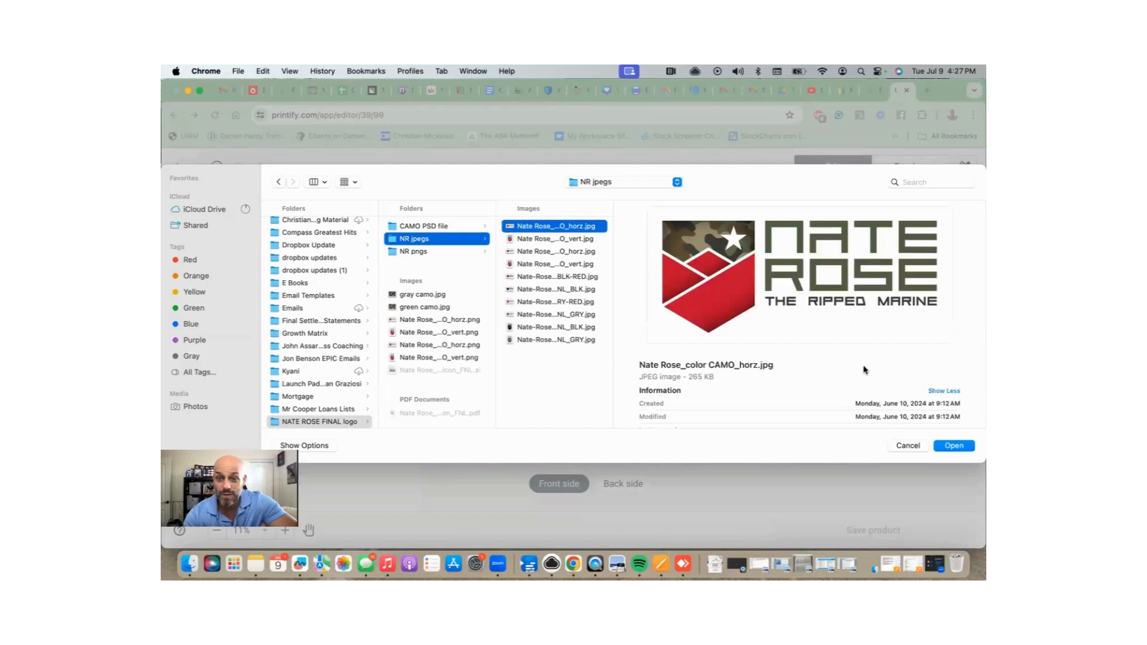
left_click(955, 446)
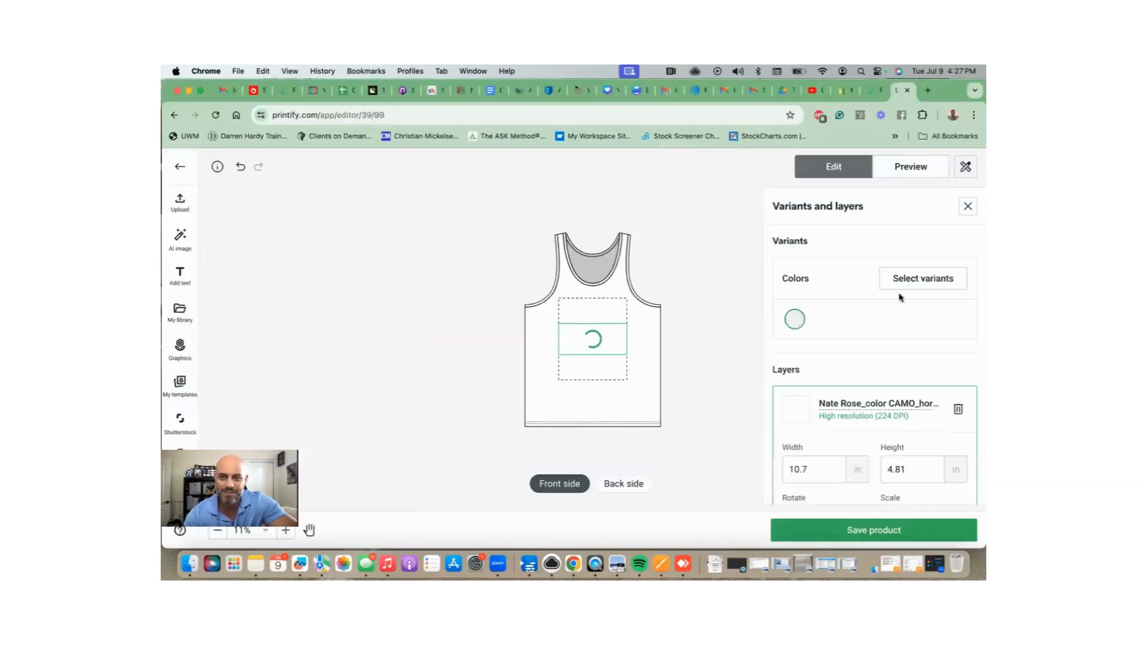
Add Charcoal Black TriBlend and Red variants and move the logo just below the neckline.
left_click(911, 281)
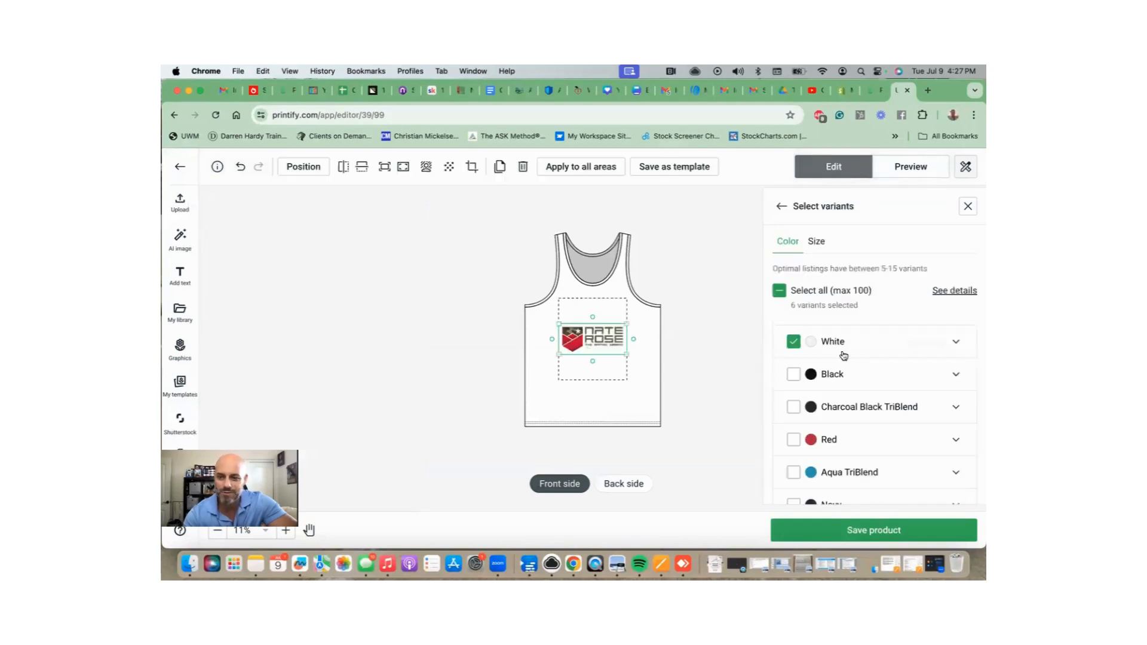
left_click(797, 374)
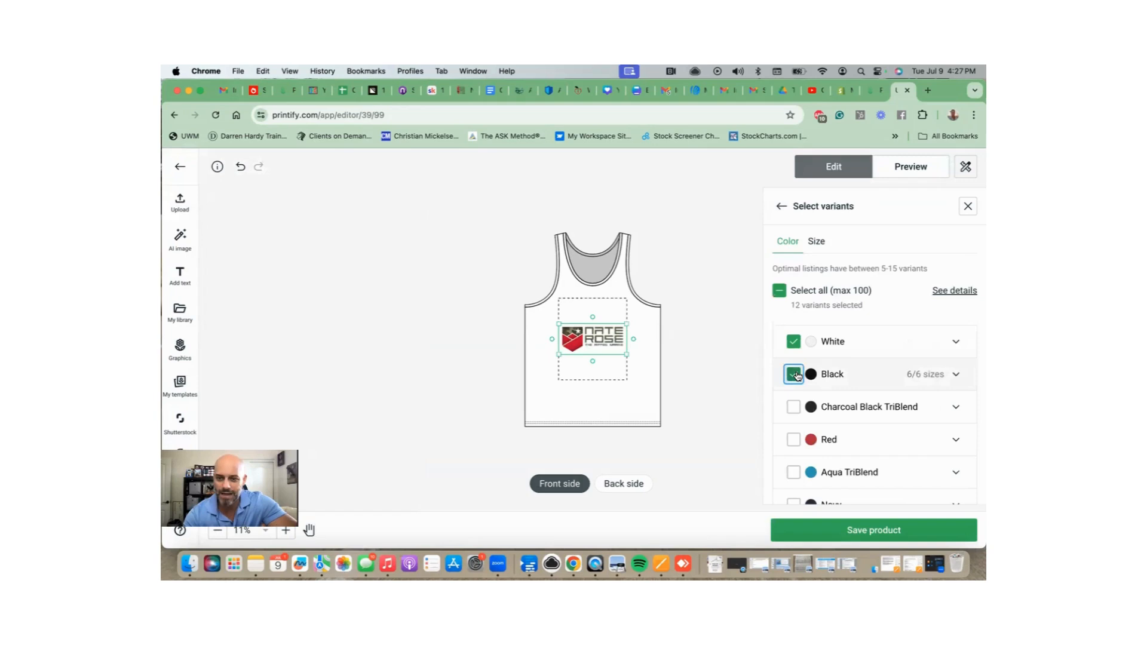
left_click(793, 408)
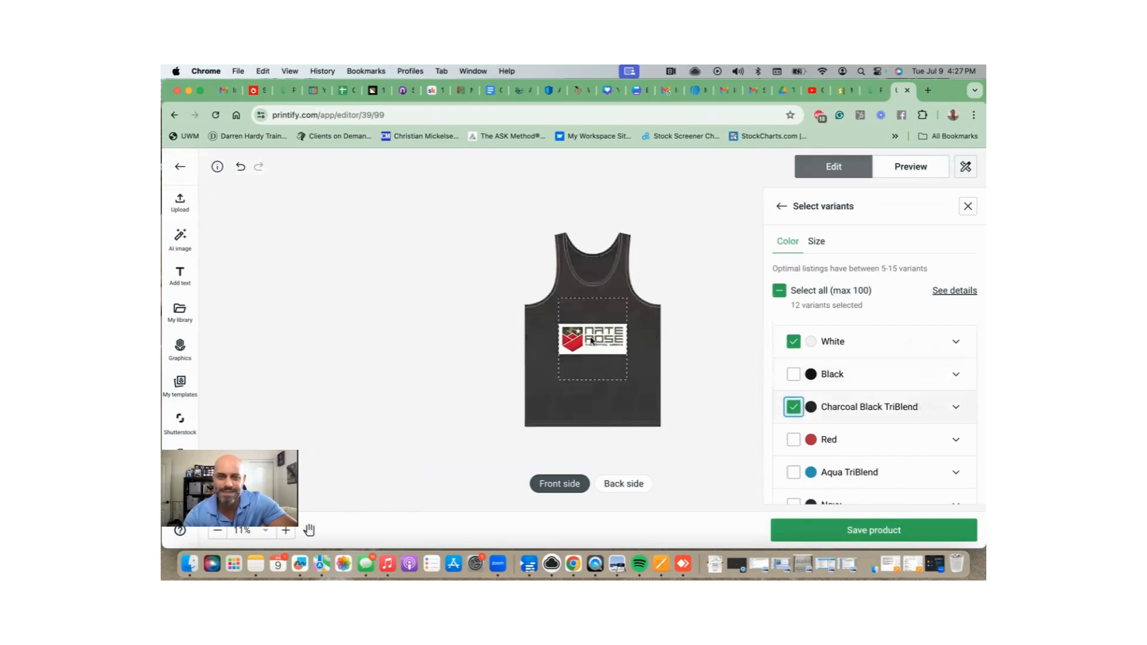
left_click(591, 332)
mouse_move(592, 330)
left_mouse_down()
mouse_move(593, 306)
mouse_move(606, 317)
left_mouse_up()
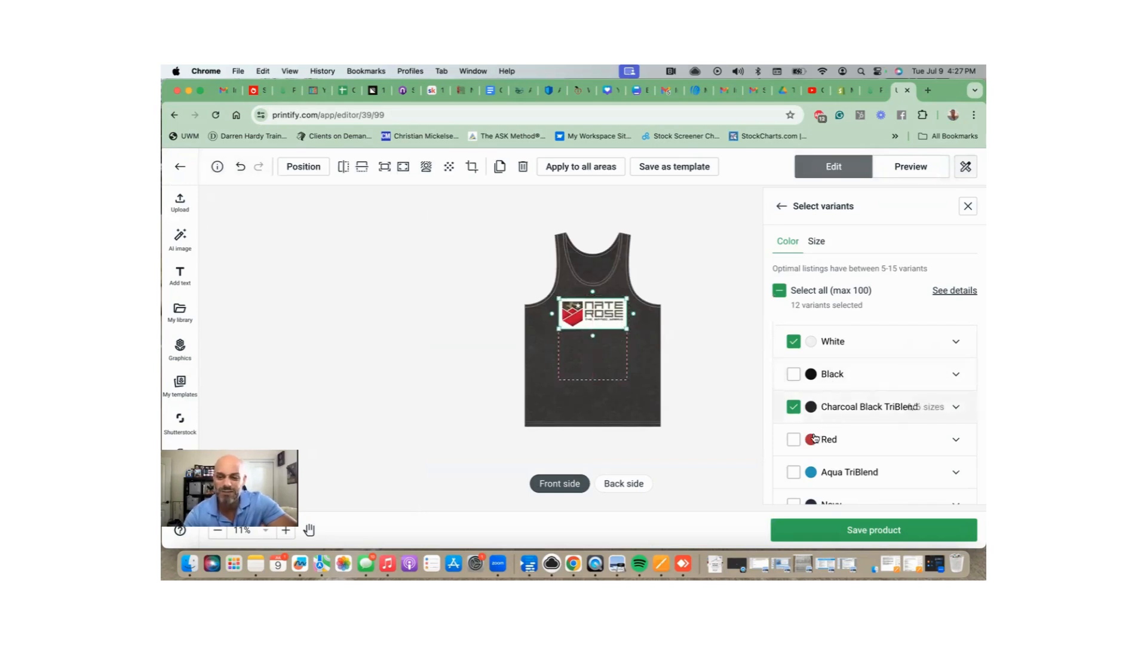
left_click(793, 439)
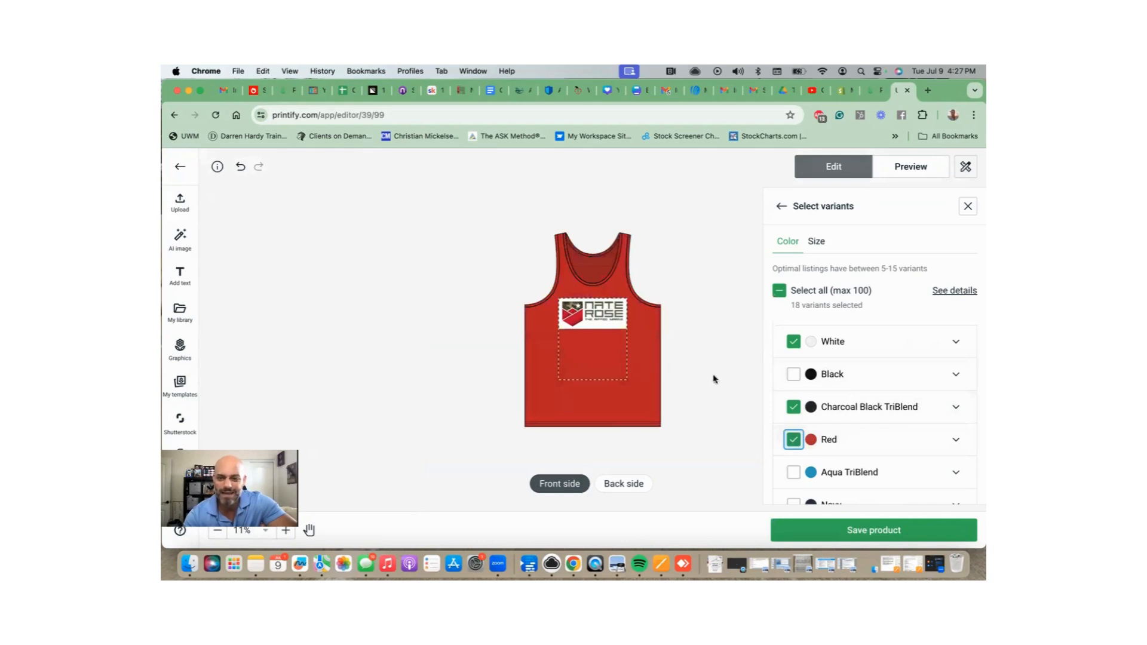
scroll(786, 402, "down", 1)
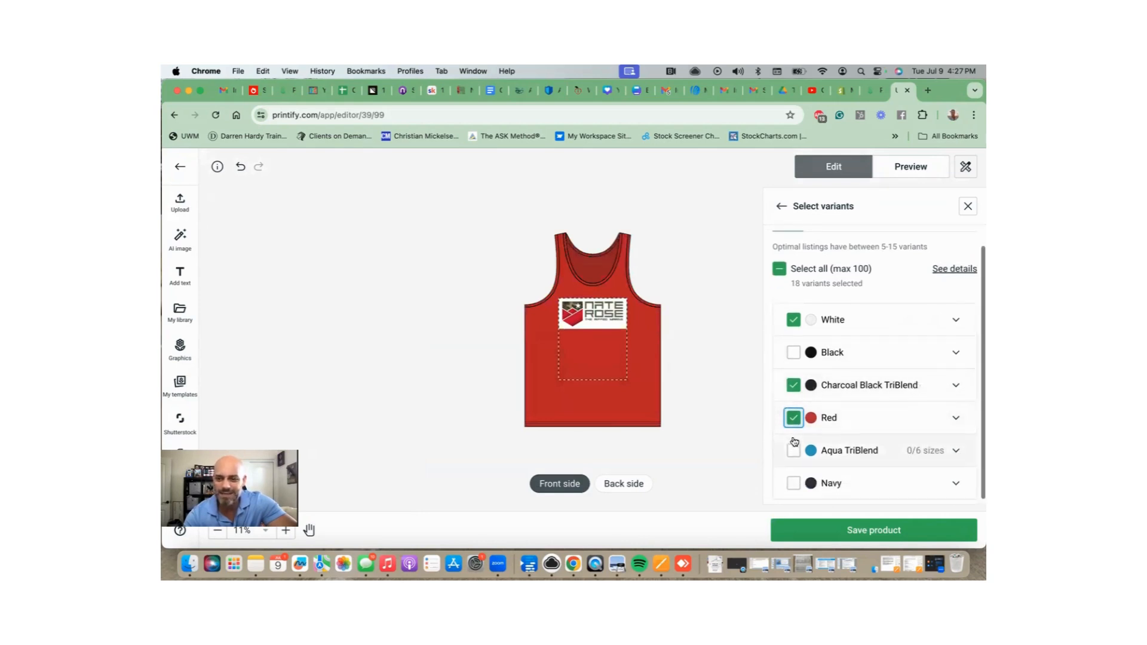
scroll(795, 441, "up", 1)
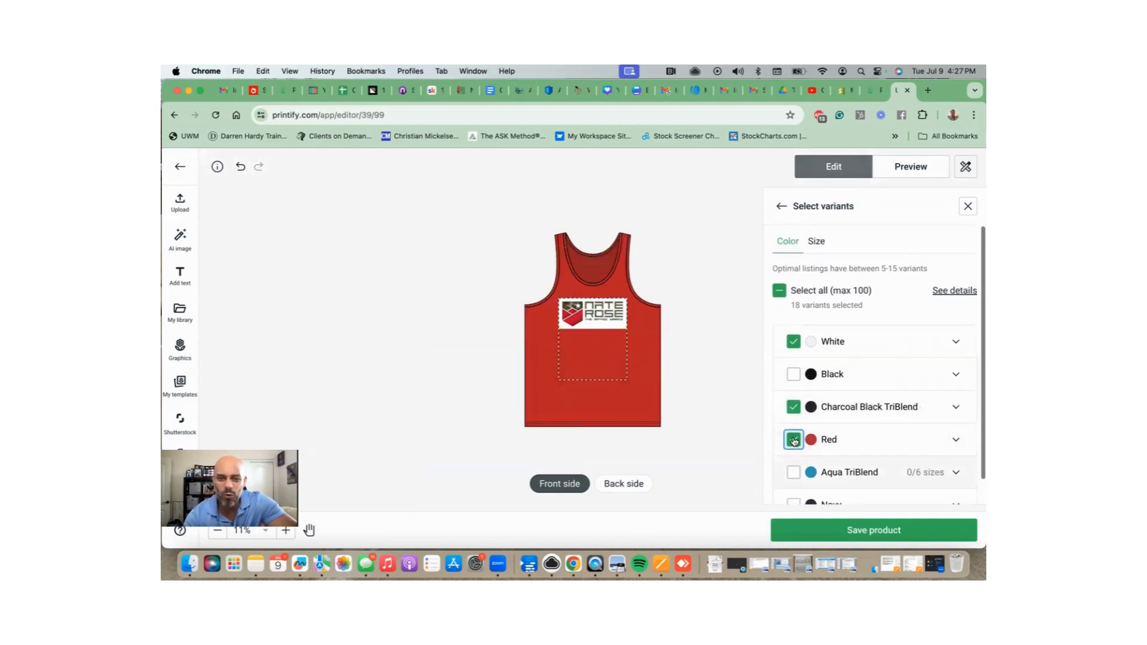
left_click(602, 317)
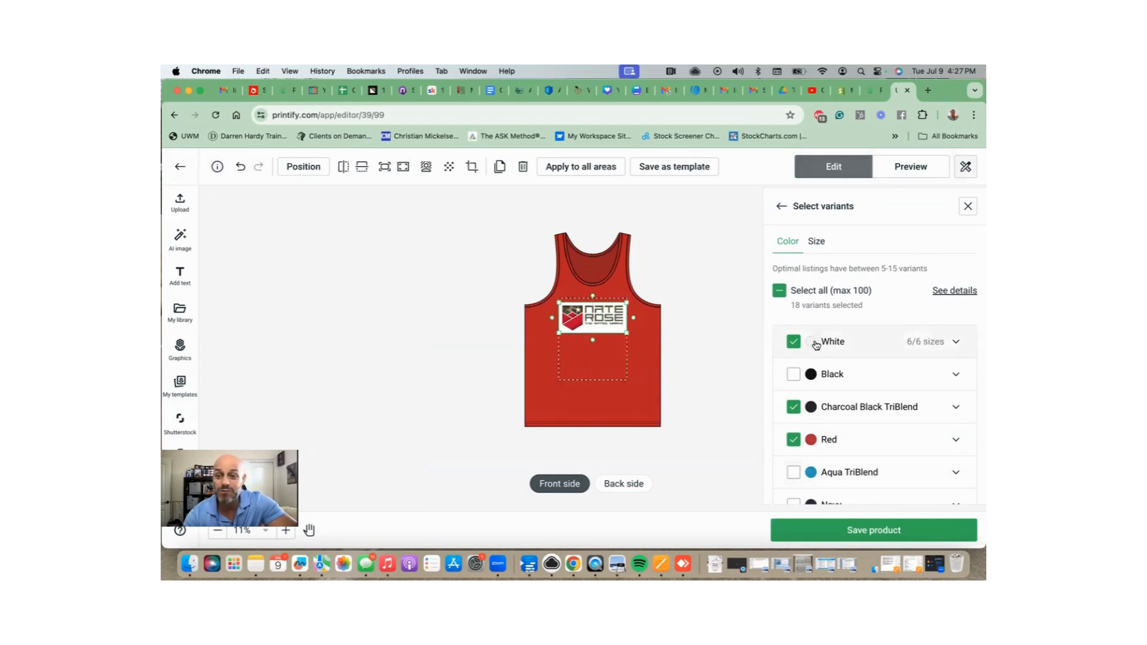
Preview the tank top in White and reselect the logo.
left_click(844, 344)
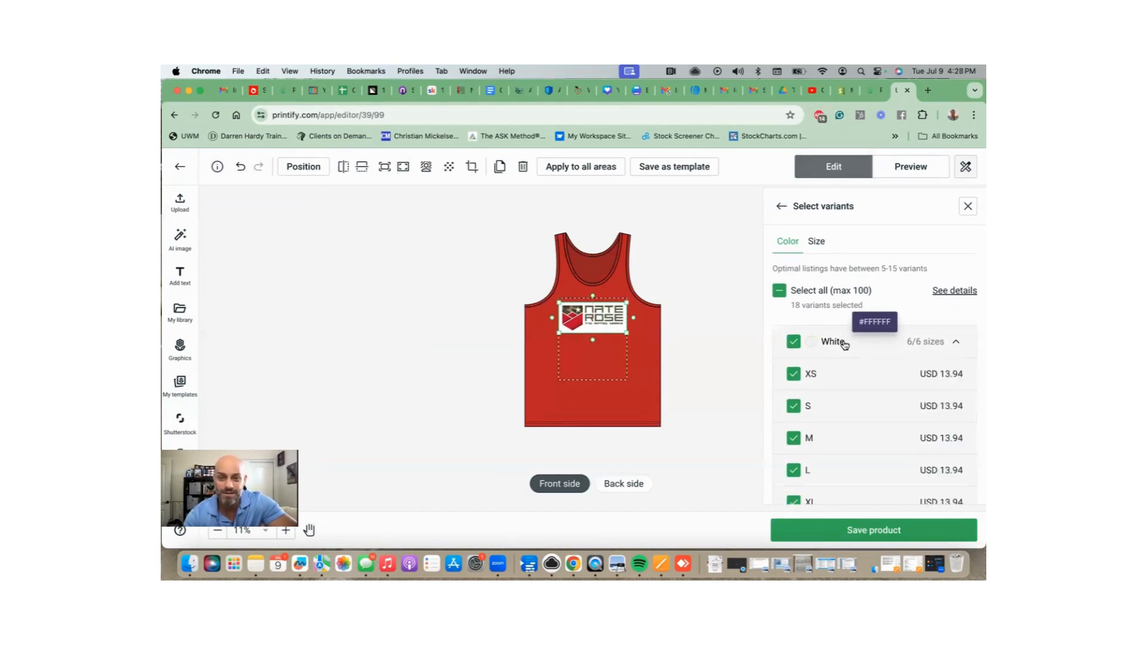
left_click(840, 343)
left_click(816, 342)
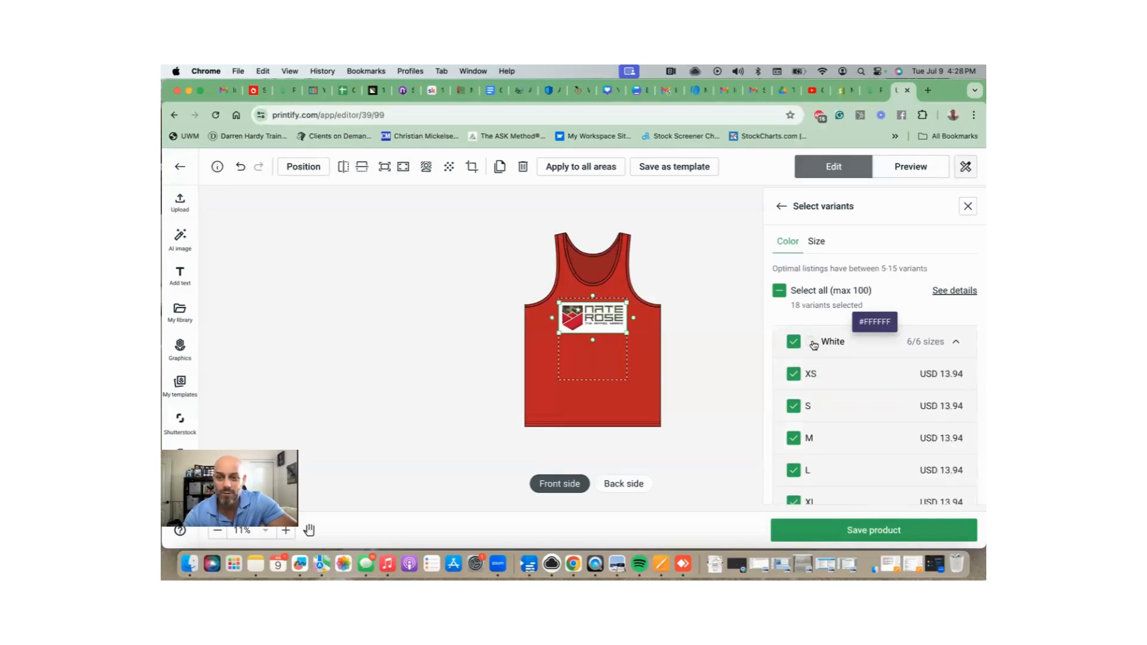
left_click(815, 342)
left_click(792, 343)
left_click(794, 343)
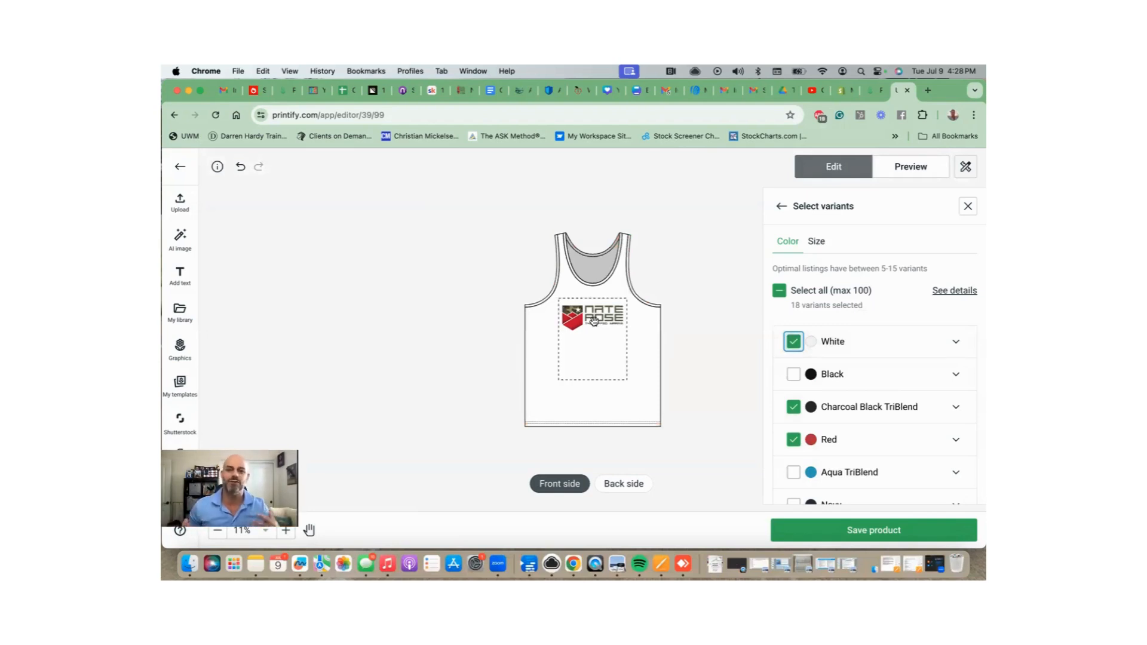
left_click(593, 324)
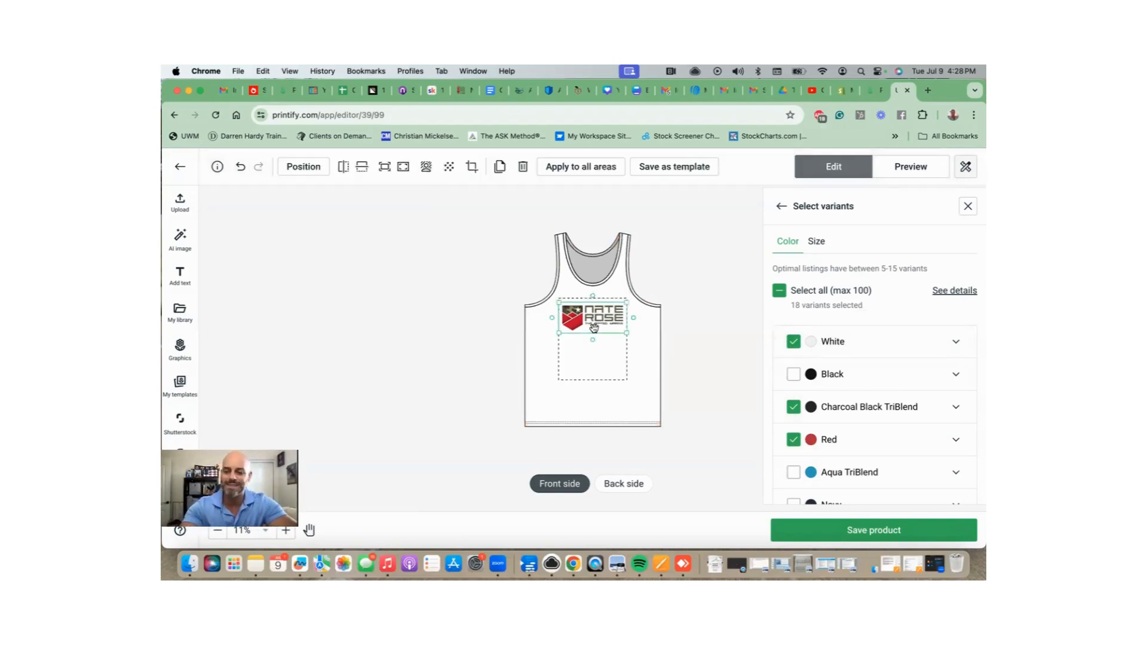
Delete the logo and close the tank editor without saving.
key("Delete")
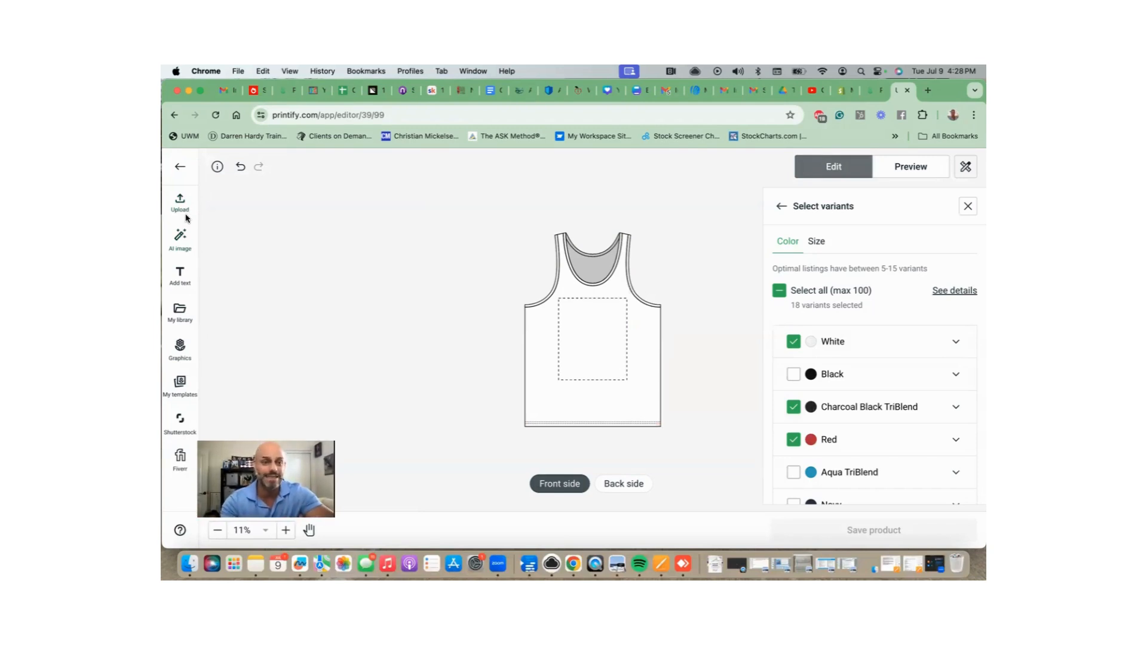
left_click(180, 167)
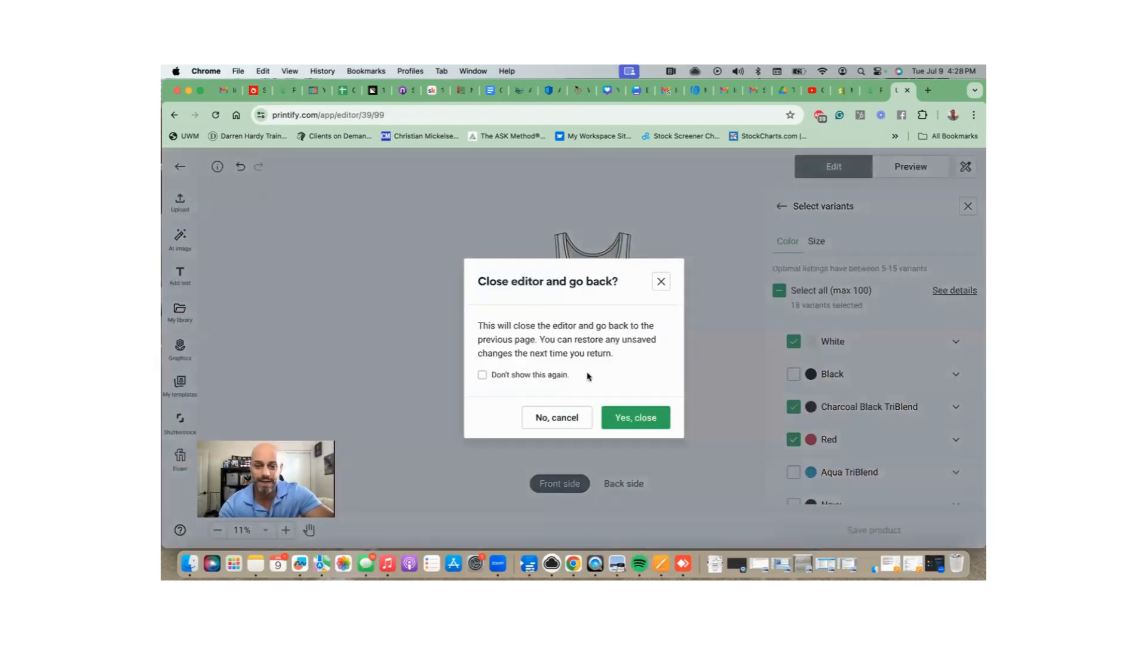
left_click(637, 418)
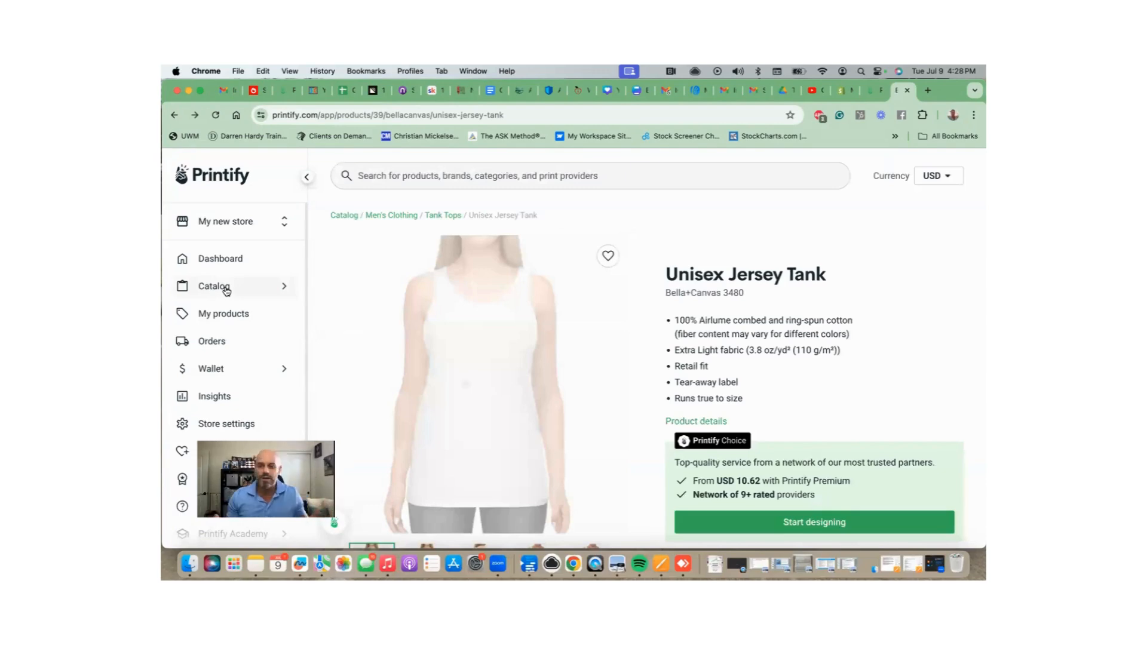
Reopen the Unisex Softstyle T-Shirt from My products.
left_click(226, 291)
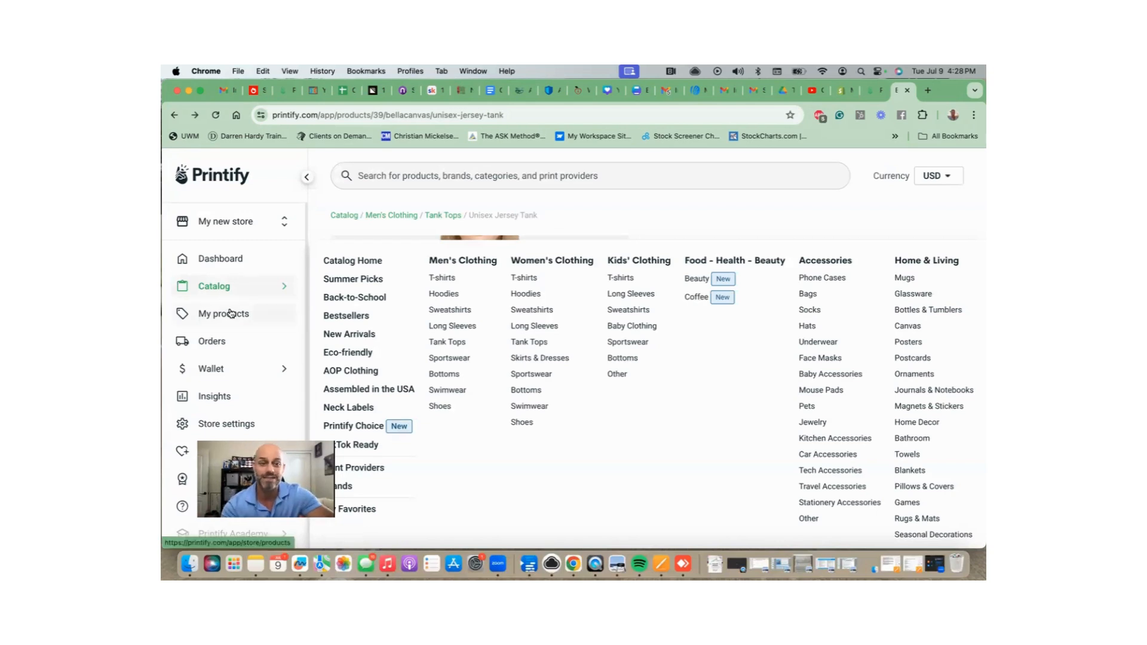
left_click(226, 312)
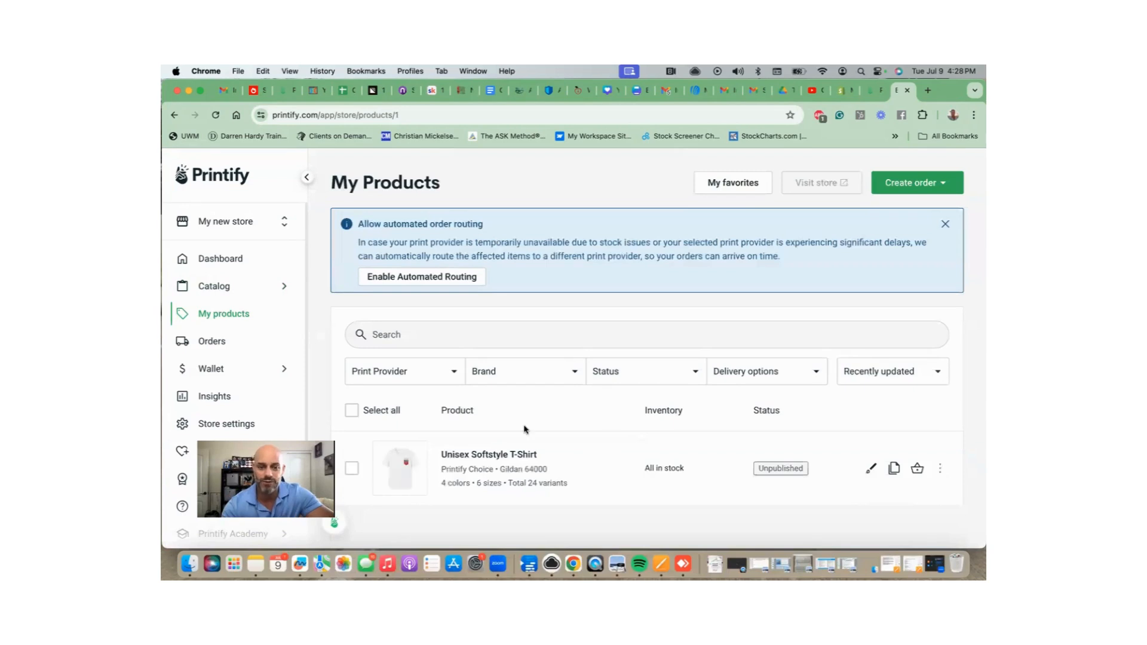
left_click(505, 454)
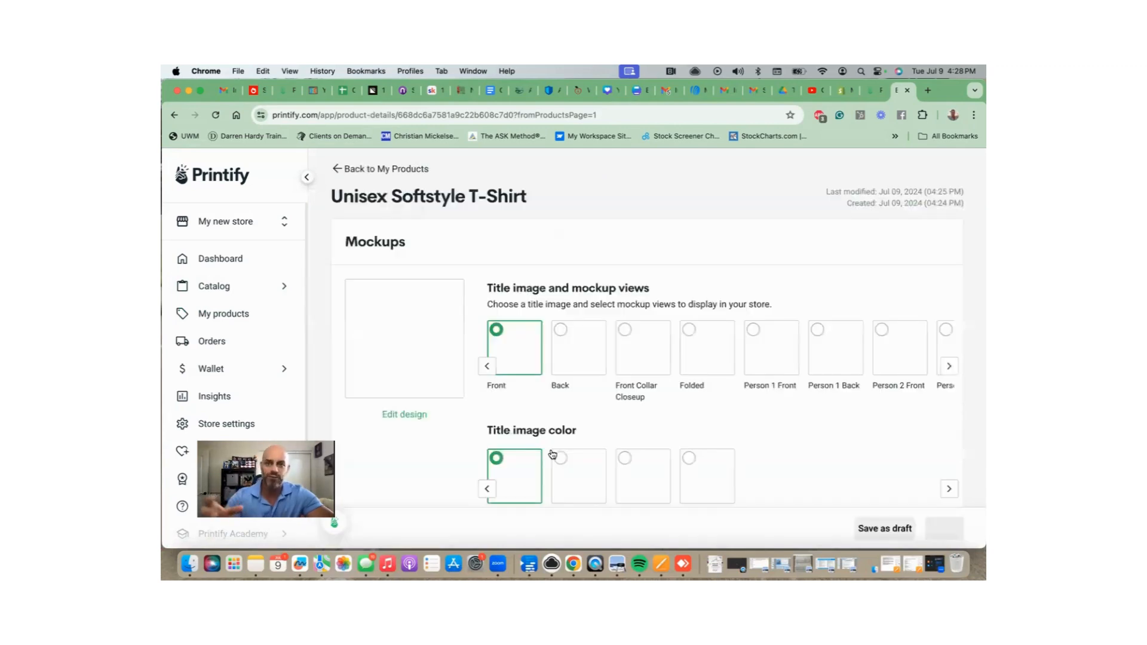
Make Person 2 Front the title mockup and browse the remaining mockup views.
scroll(784, 376, "down", 10)
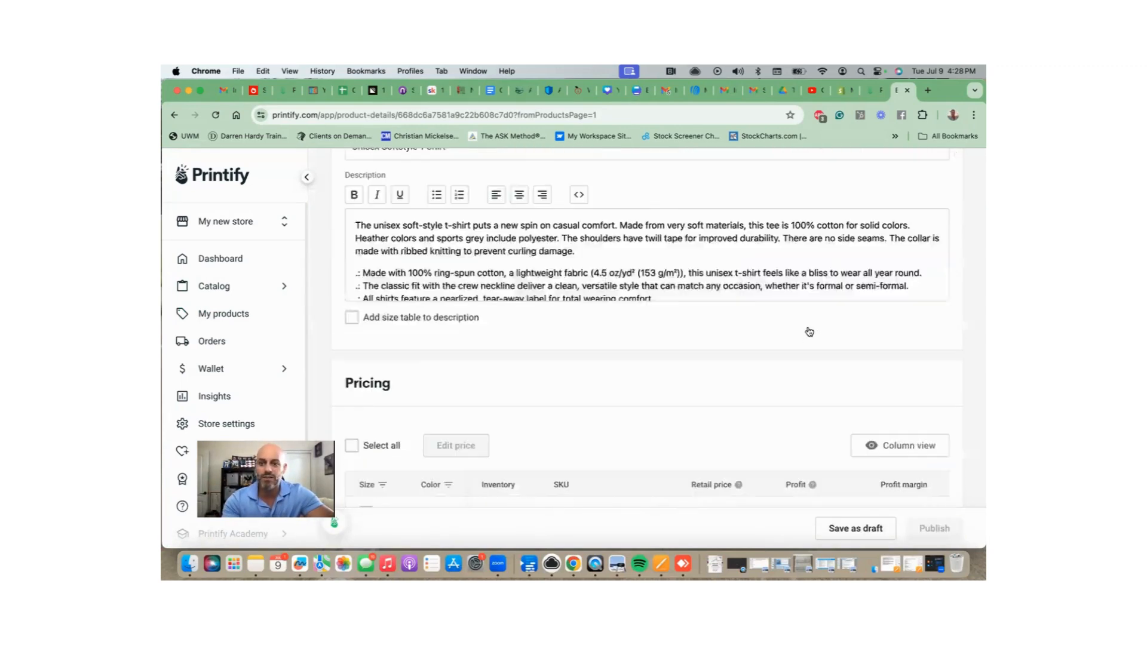
scroll(806, 328, "up", 9)
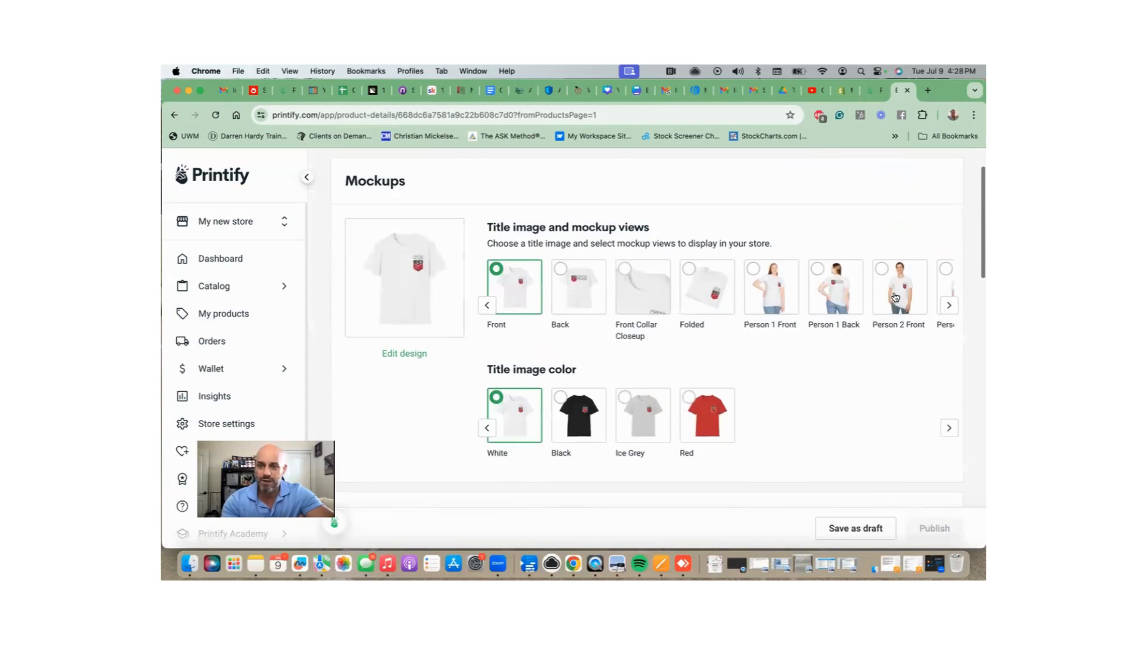
left_click(896, 297)
left_click(948, 305)
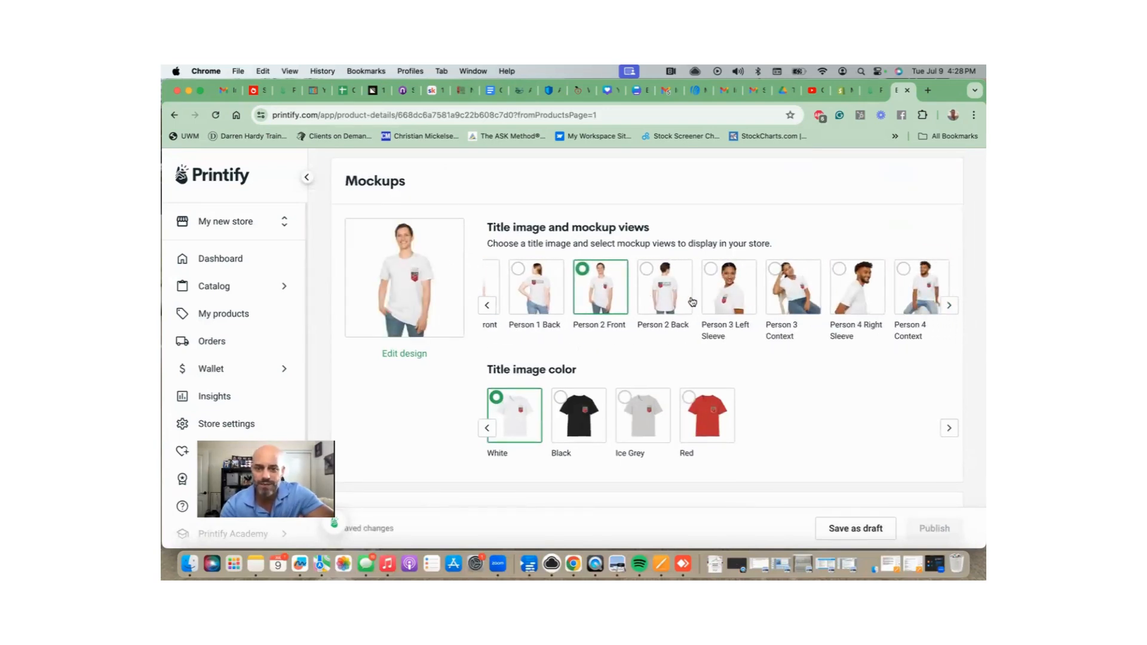
scroll(744, 292, "left", 5)
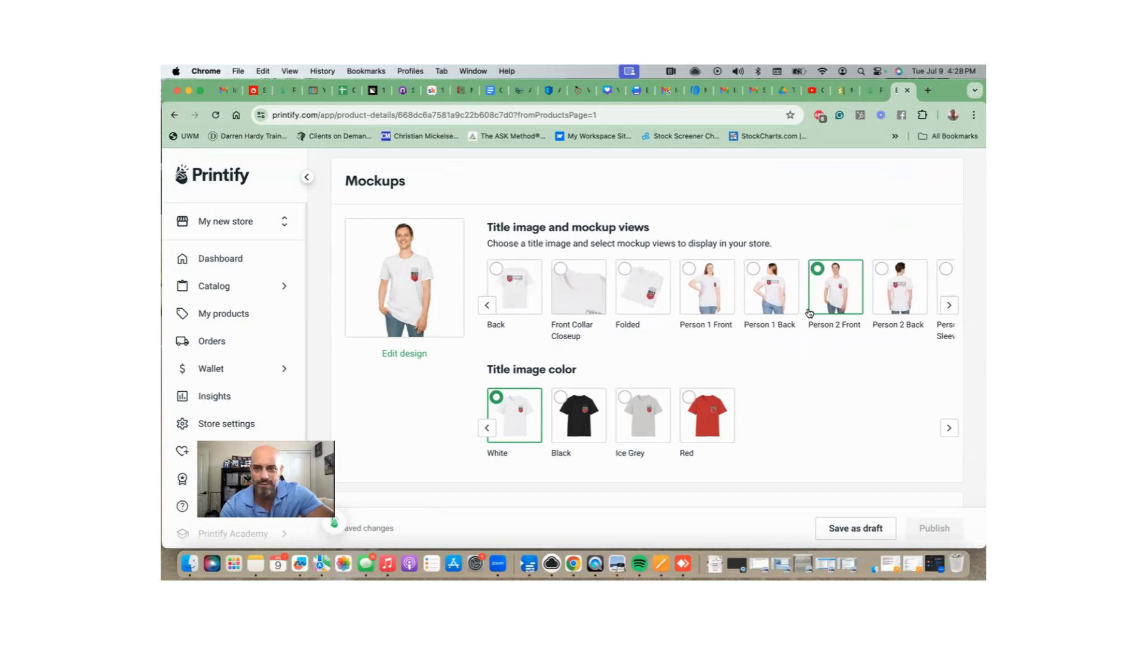
scroll(807, 273, "down", 5)
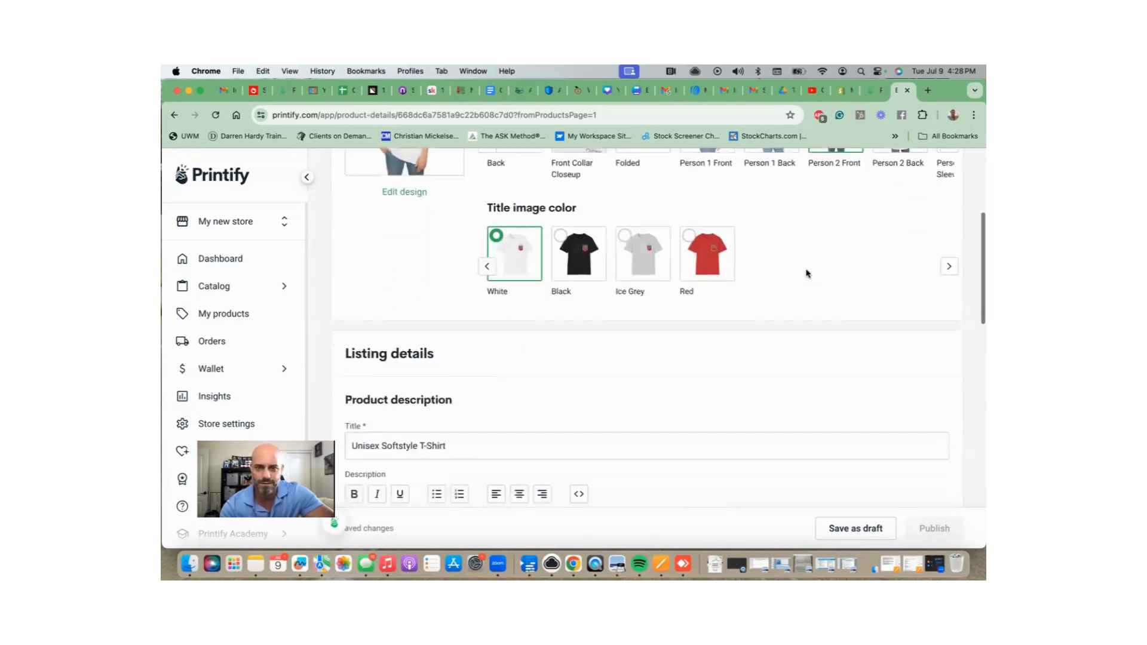
Add a blank line after the description and enable 'Add size table to description' in Imperial.
scroll(806, 273, "down", 3)
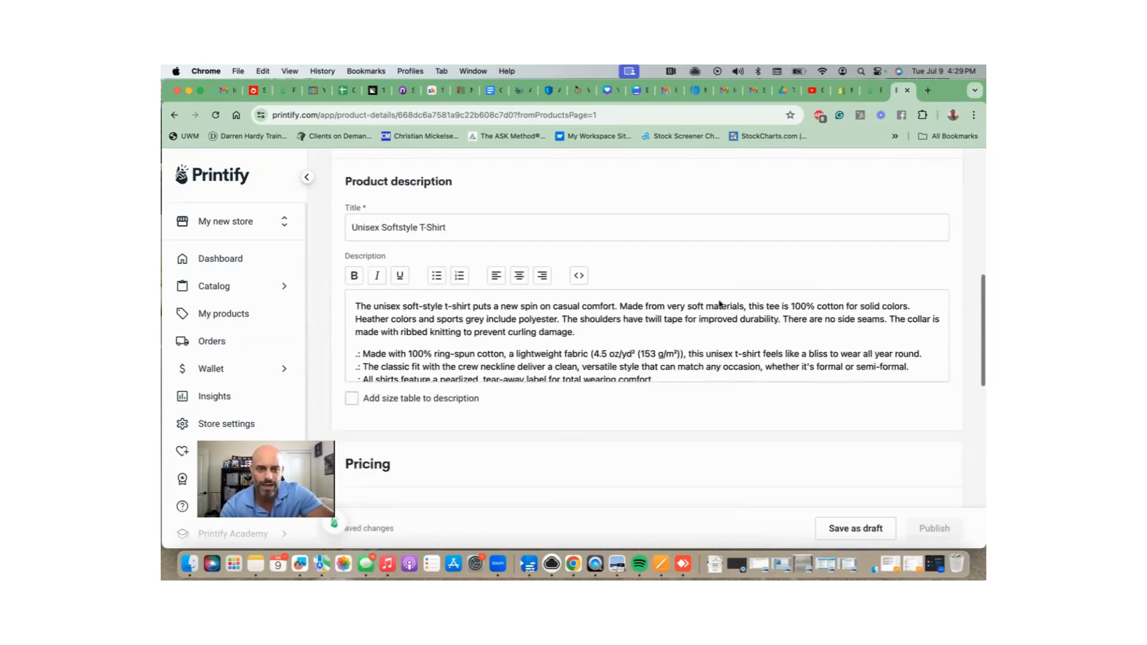
scroll(699, 353, "down", 2)
scroll(699, 352, "down", 1)
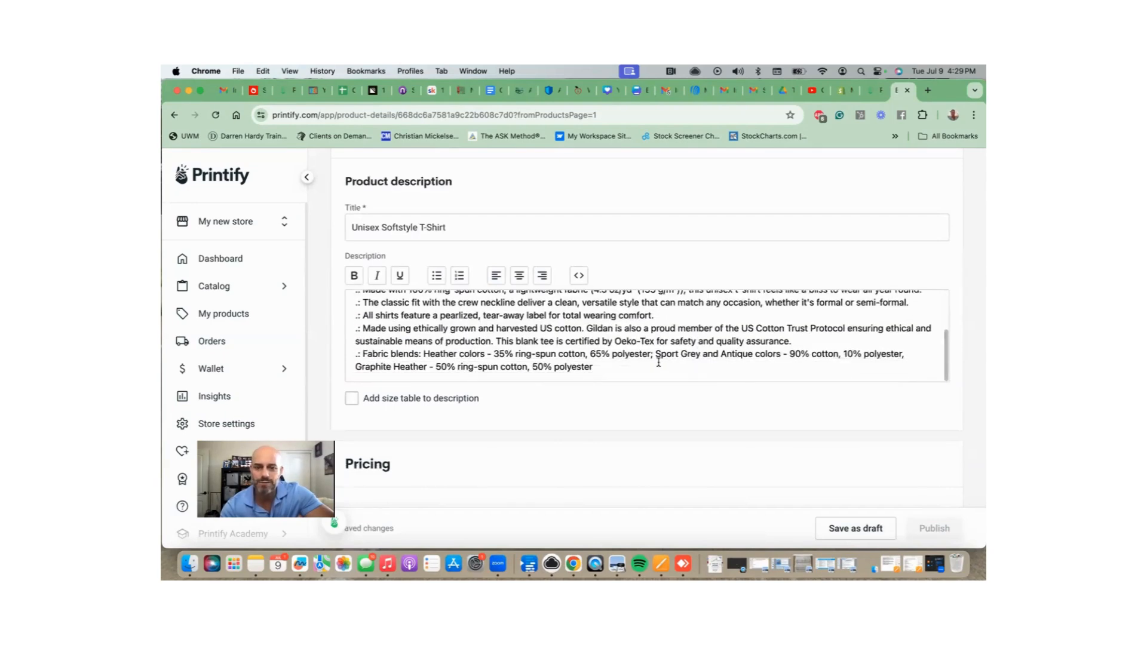
left_click(638, 349)
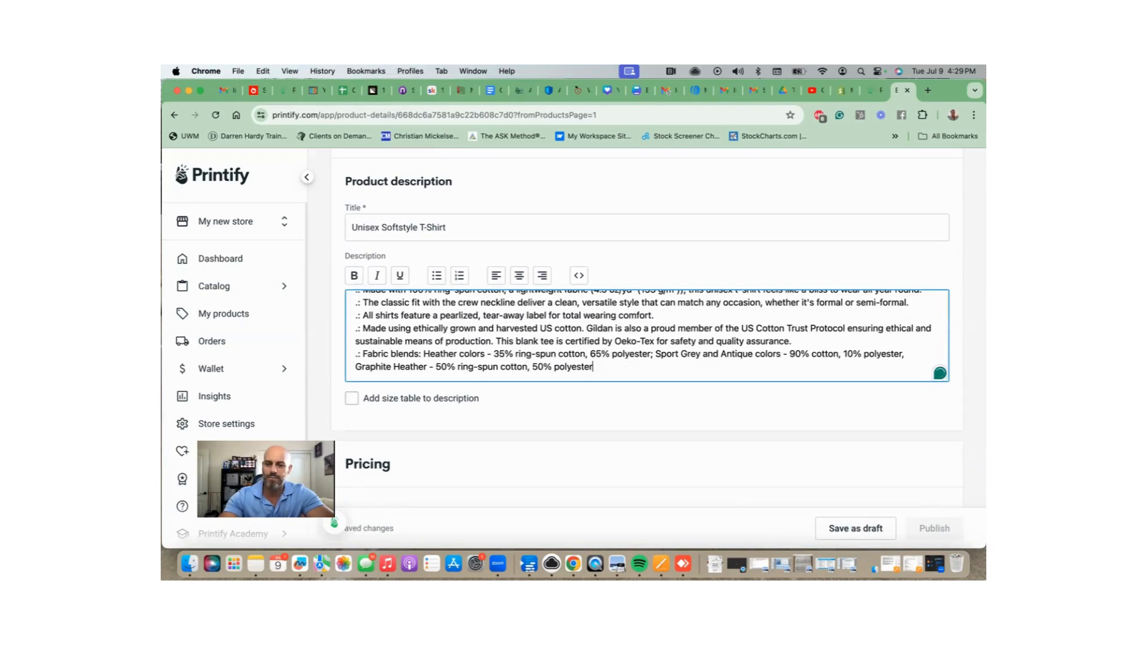
key("Return")
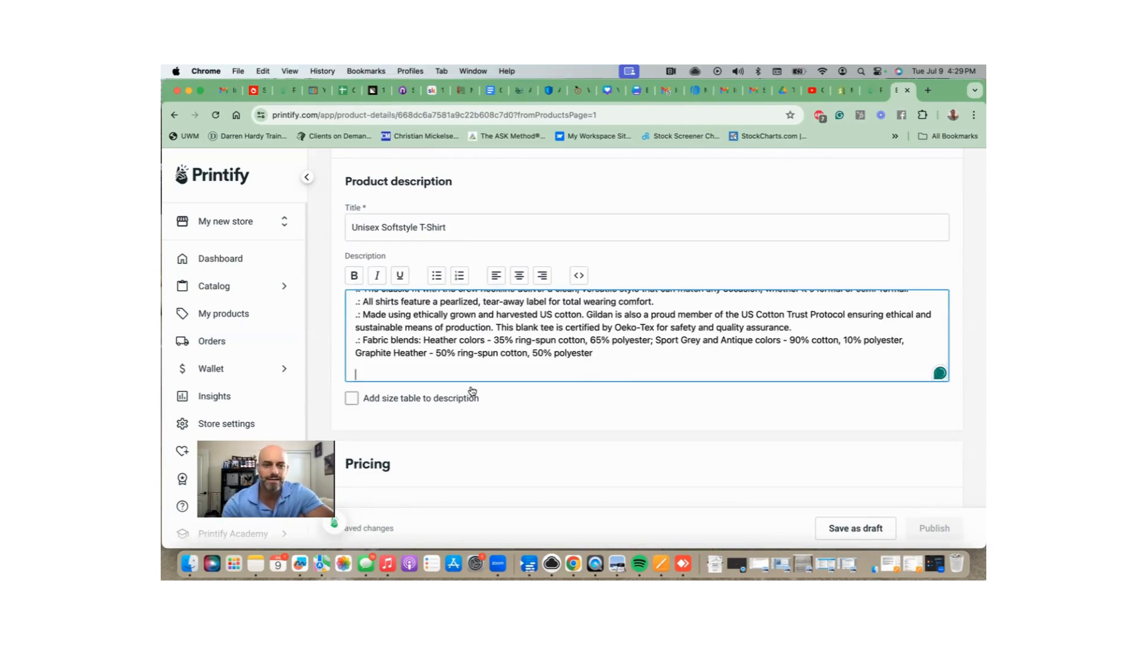
key("Tab")
key("space")
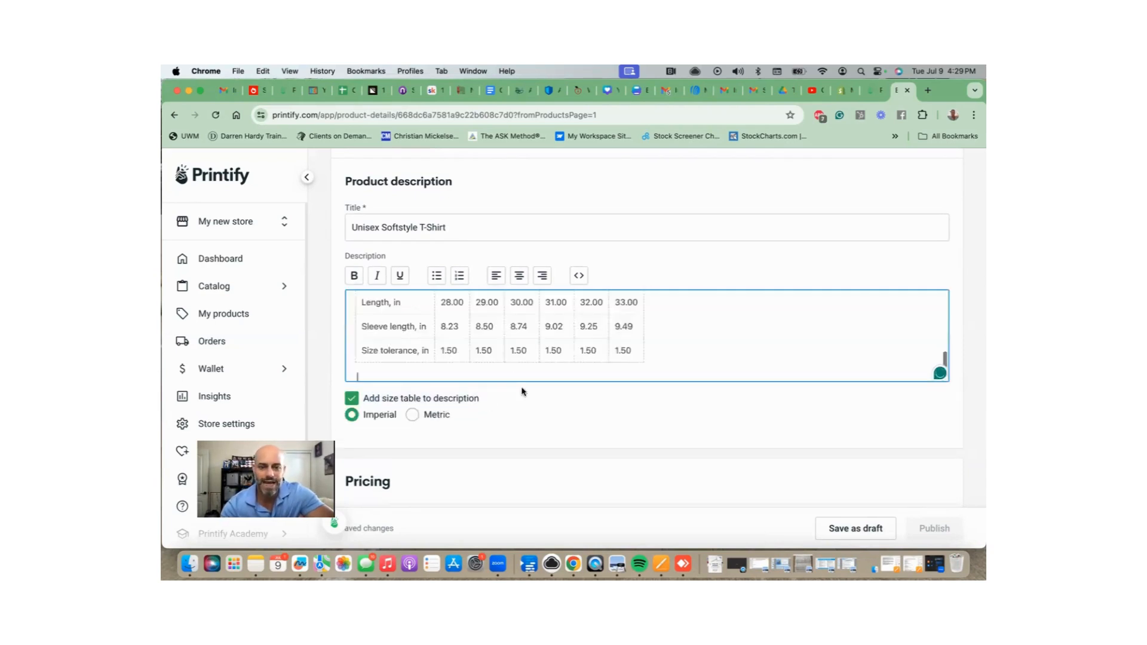
scroll(530, 330, "up", 2)
scroll(537, 328, "down", 3)
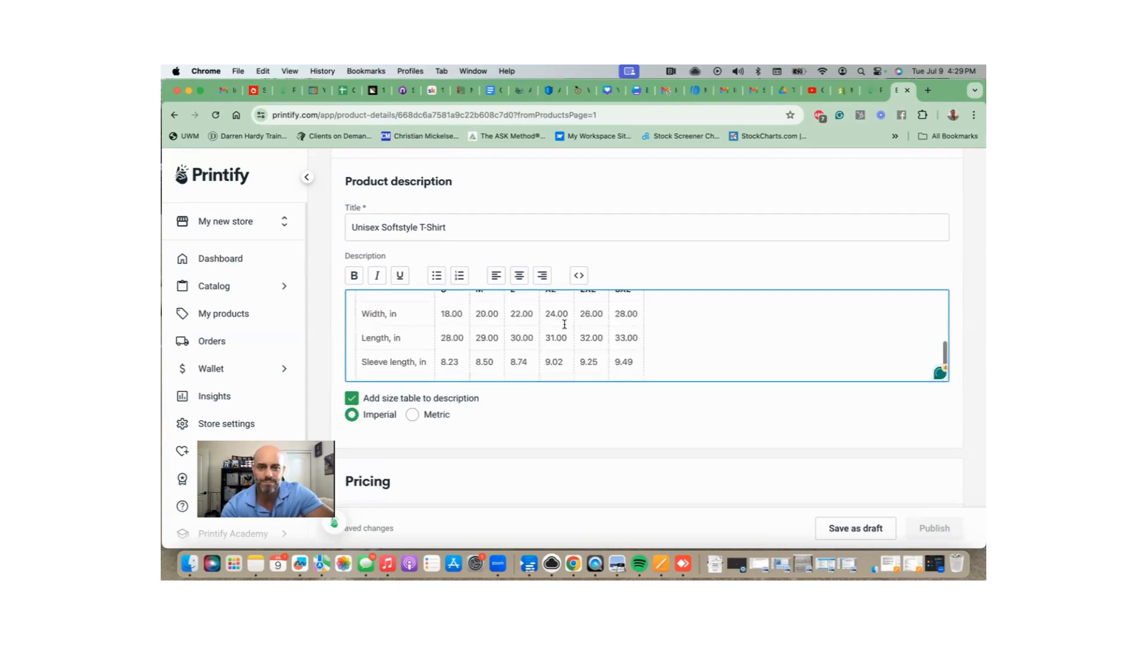
scroll(590, 371, "down", 1)
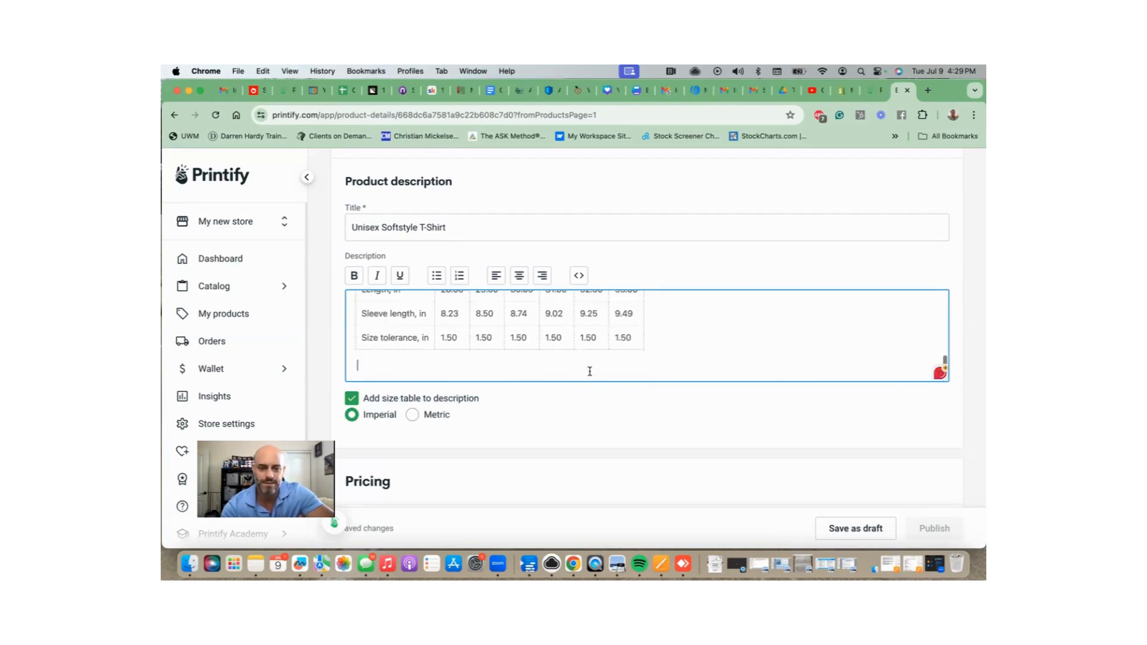
scroll(597, 382, "down", 4)
scroll(652, 399, "down", 2)
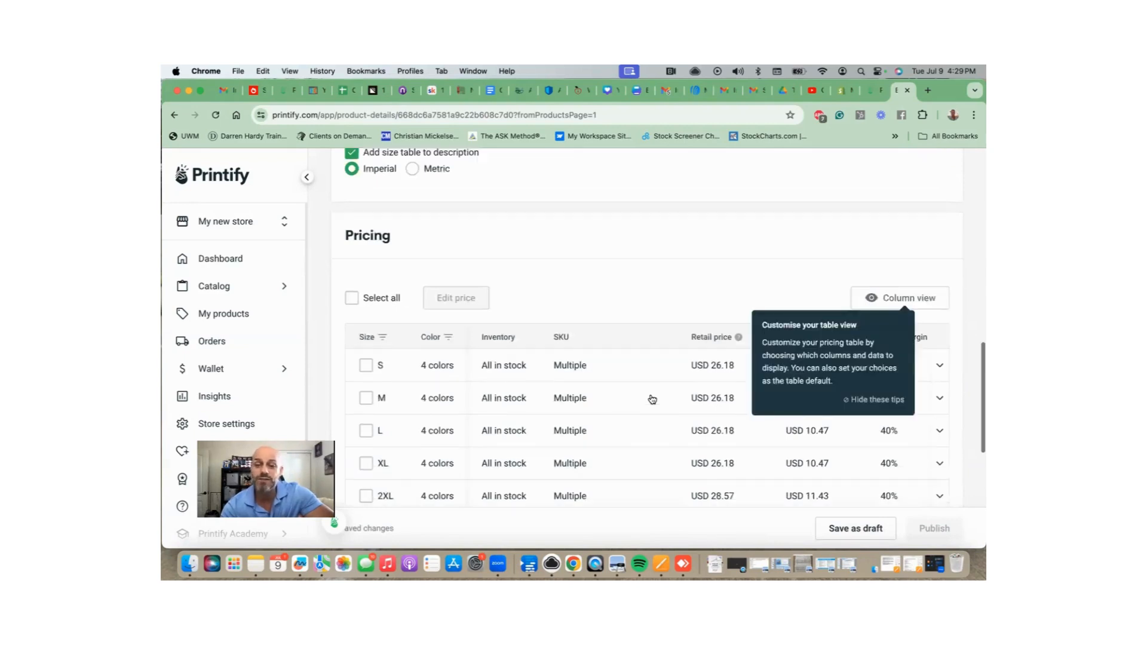
Dismiss the table tip, expand the M size's colour variants, and scroll right to Buyer shipping cost.
scroll(652, 399, "down", 1)
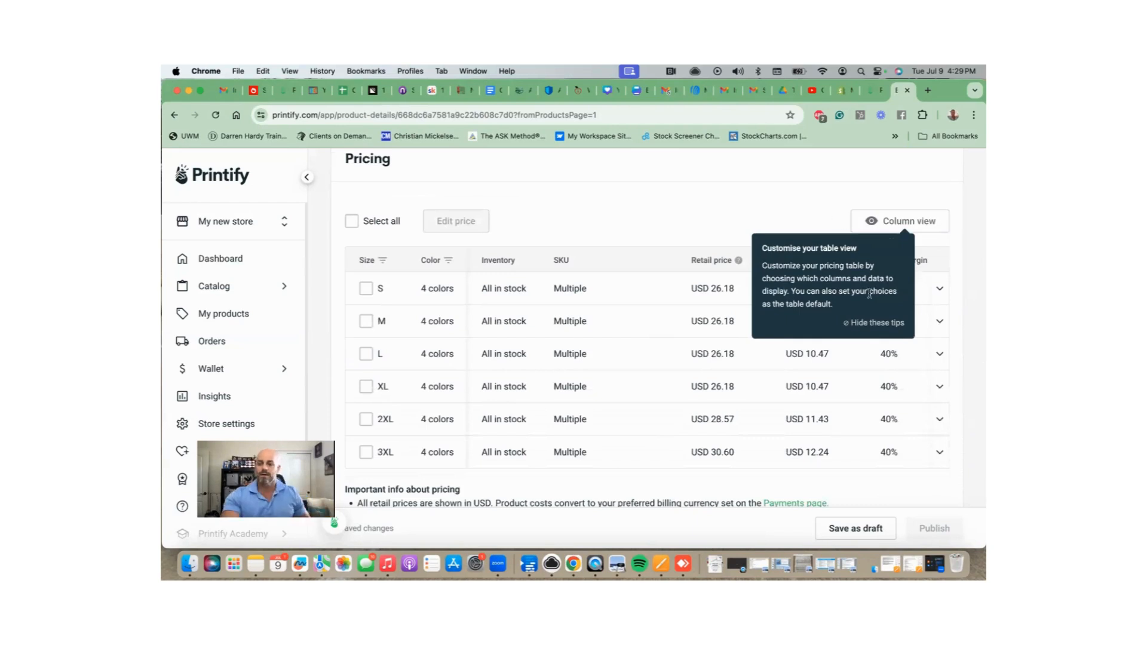
left_click(875, 325)
left_click(729, 320)
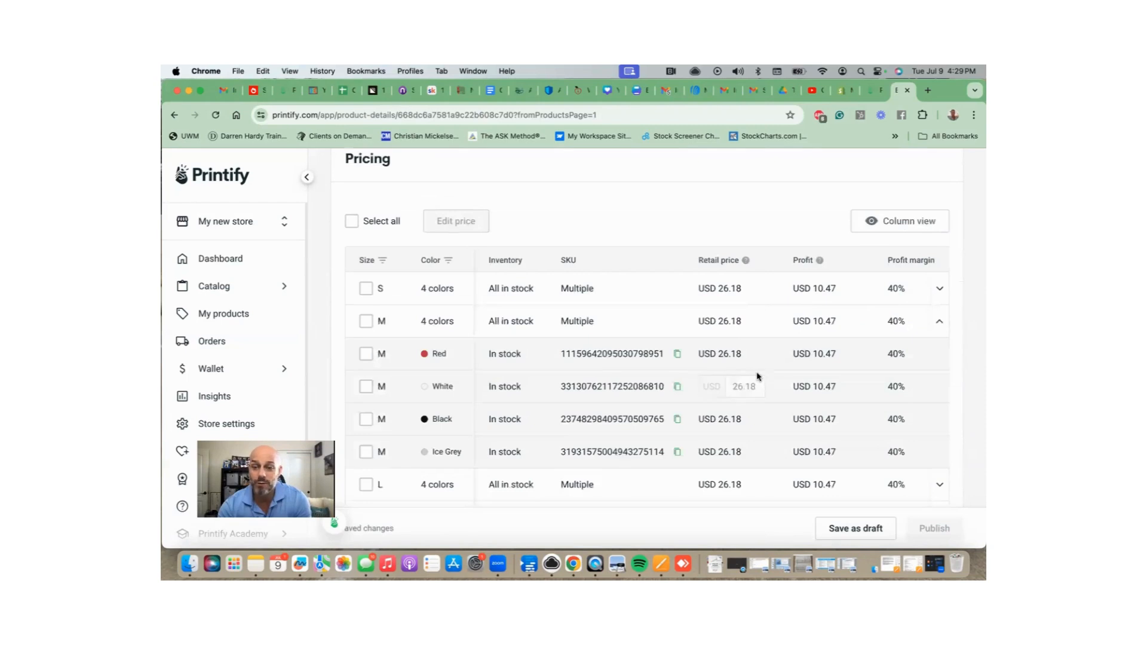
scroll(754, 376, "right", 5)
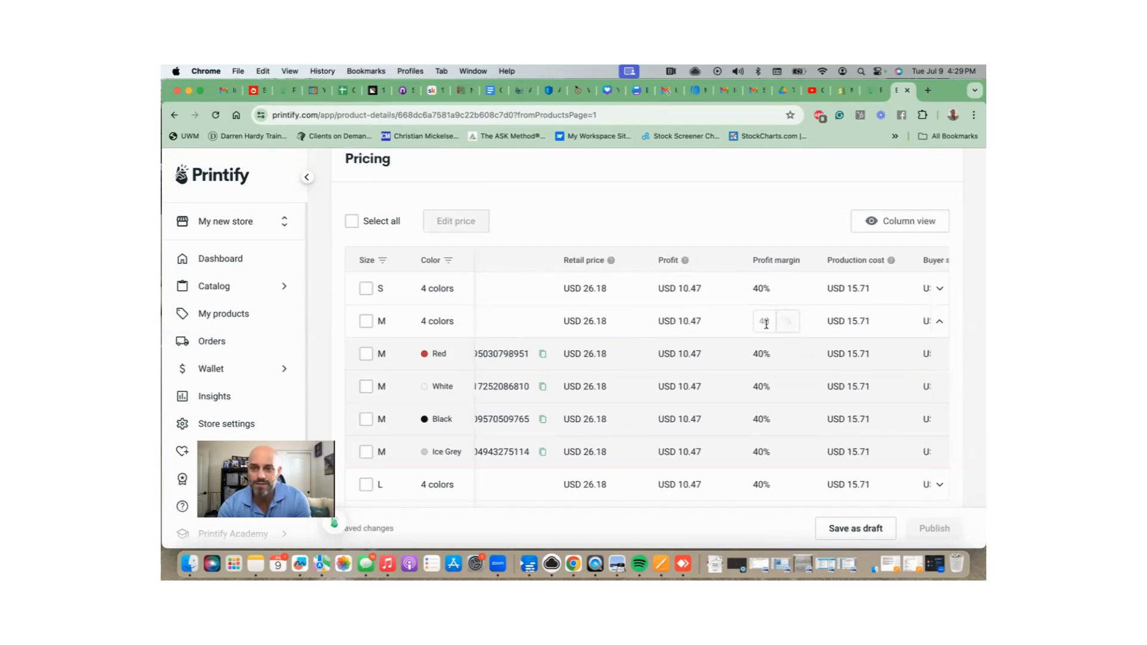
scroll(806, 329, "right", 2)
scroll(832, 333, "right", 3)
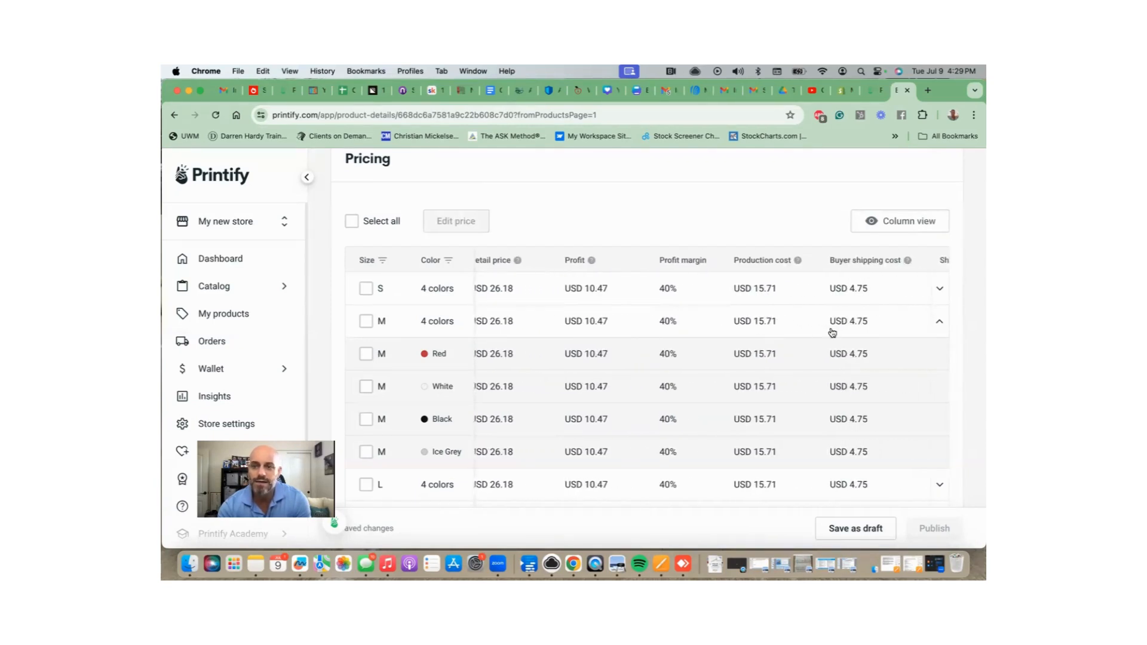
scroll(830, 353, "up", 1)
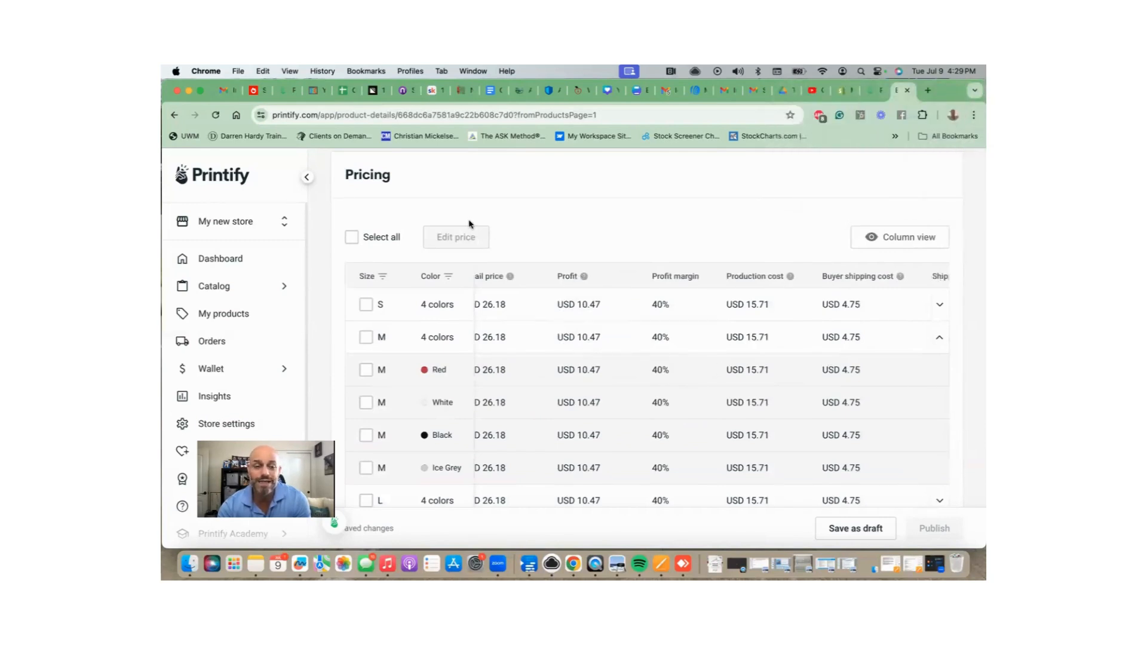
Bulk-set all 24 variants' retail price to USD 24.99 and review the updated pricing table.
left_click(357, 238)
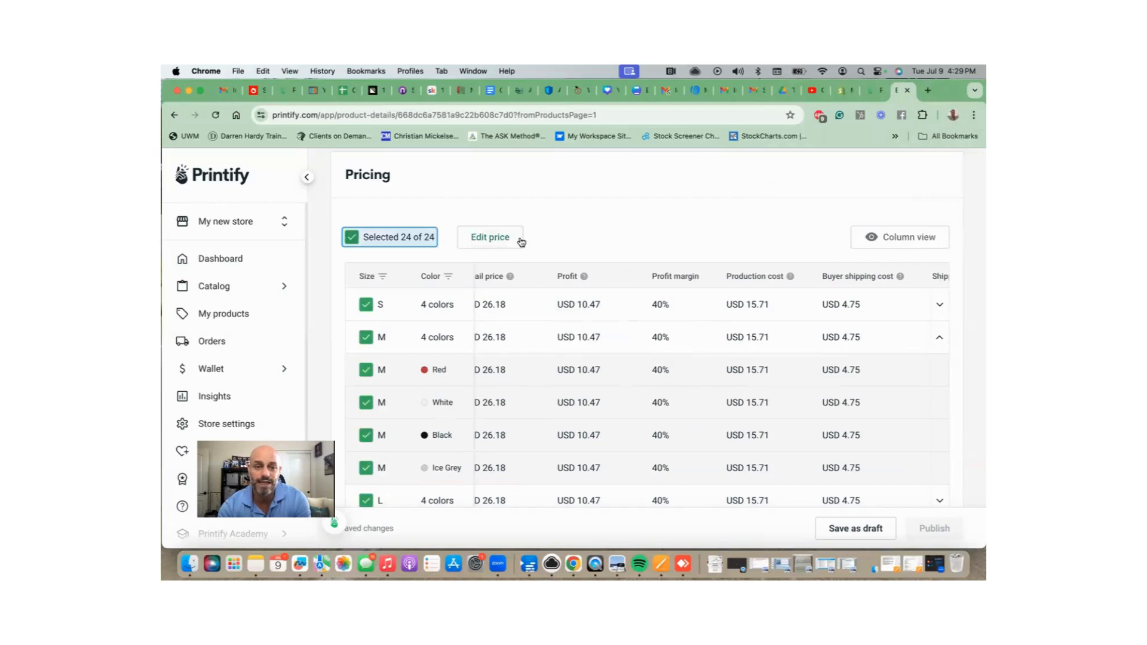
left_click(511, 239)
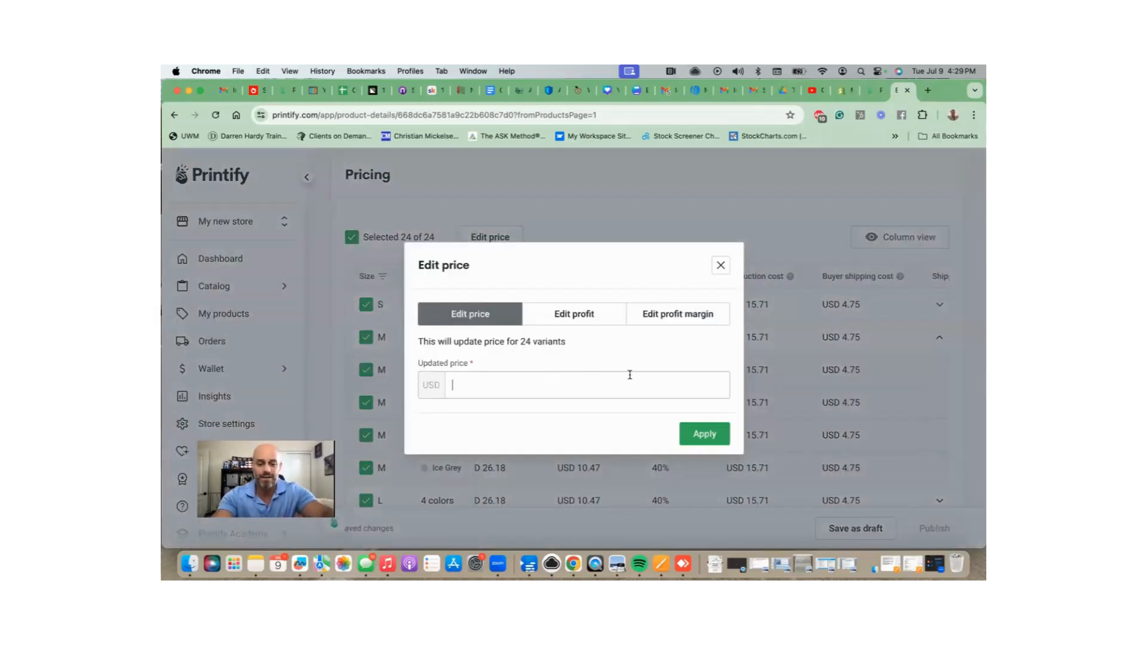
type("24")
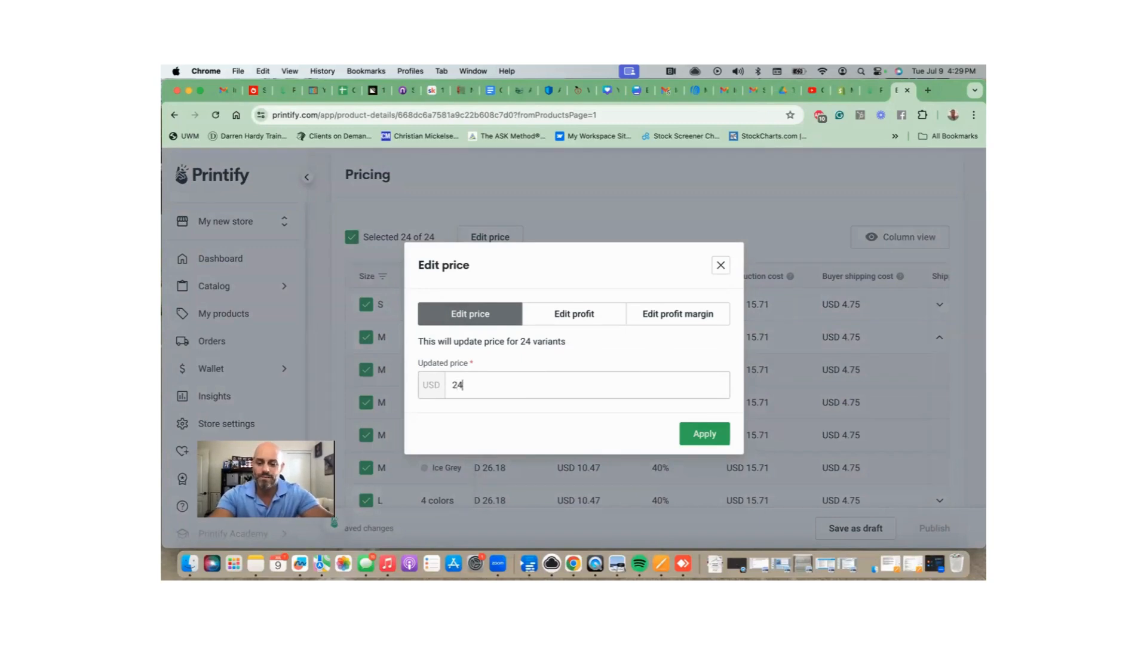
type(".99")
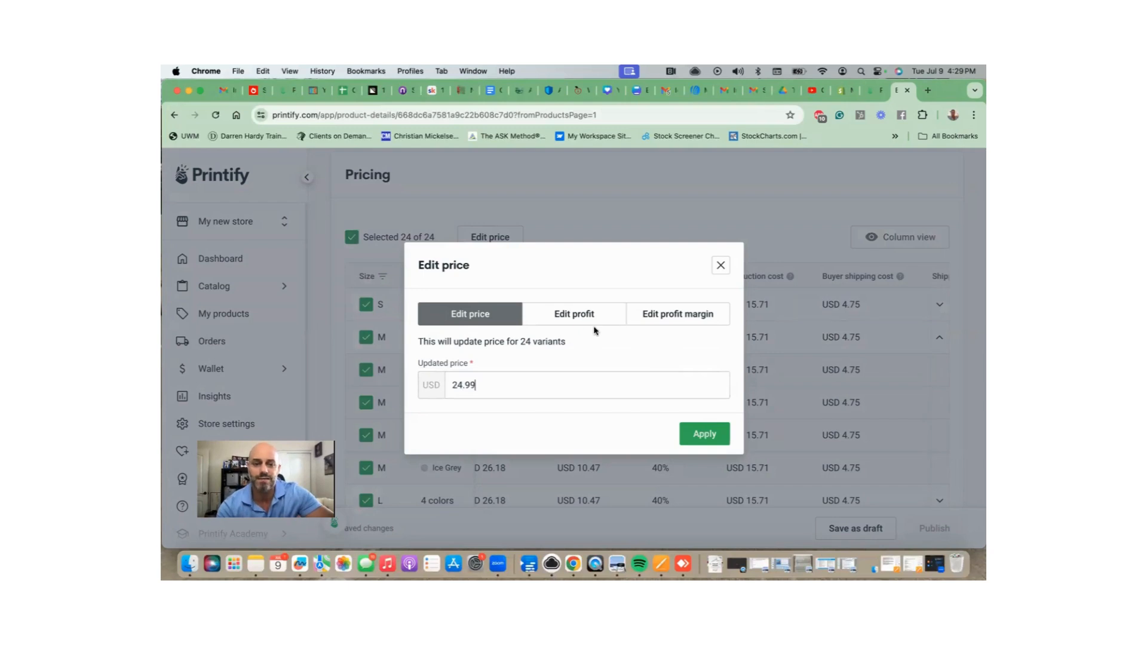
left_click(707, 436)
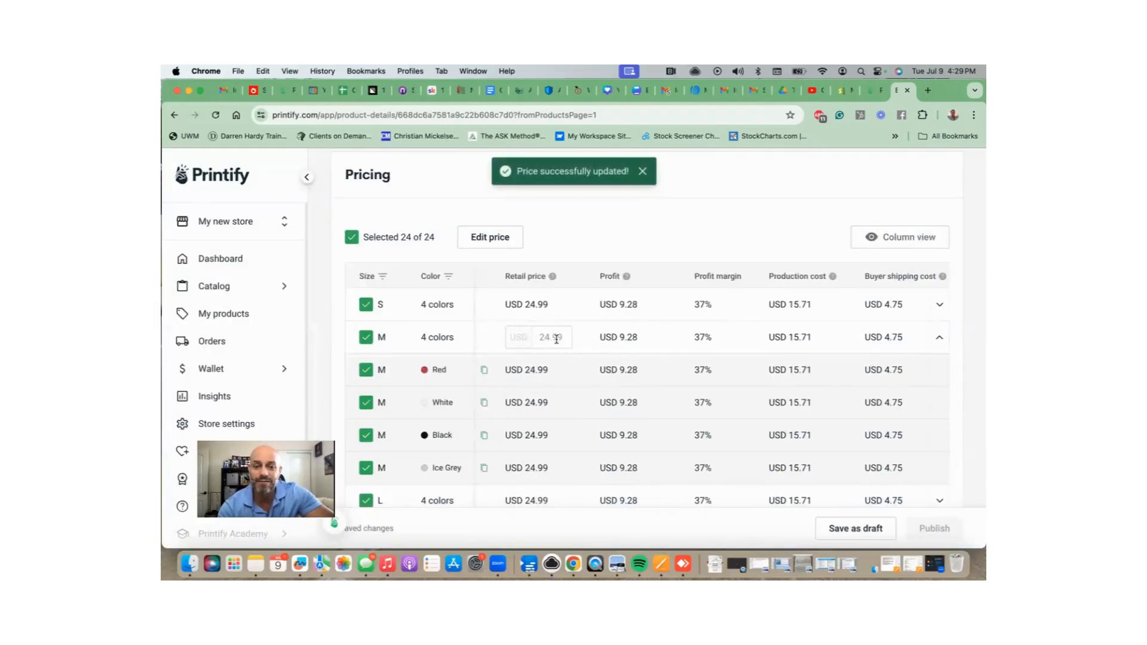
scroll(593, 352, "down", 2)
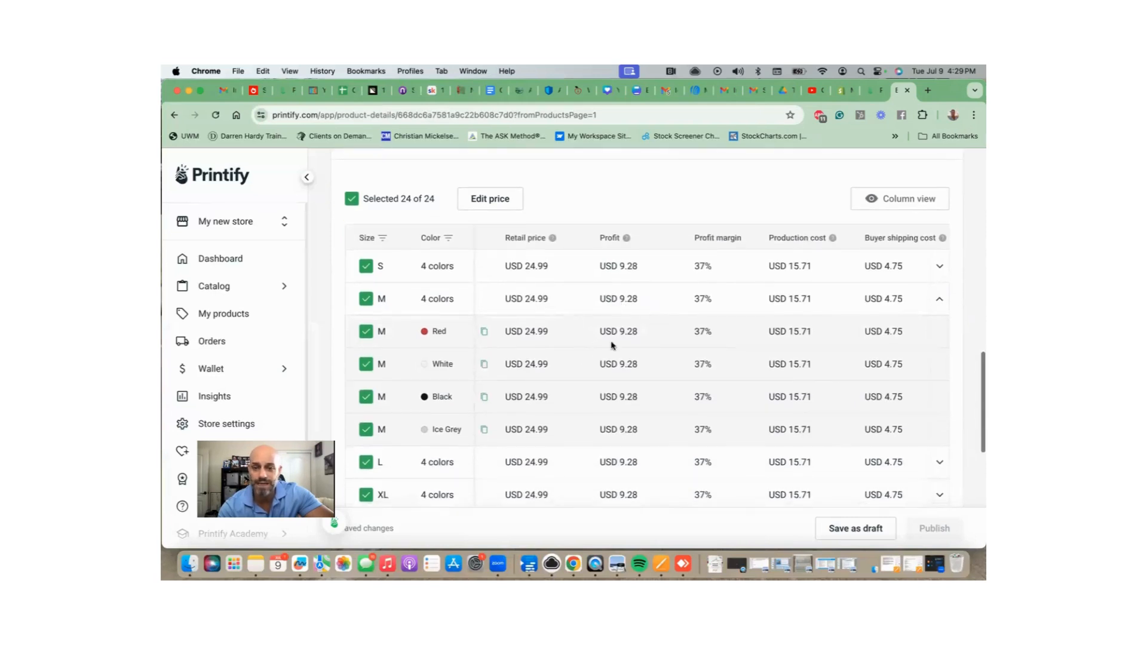
scroll(626, 388, "down", 6)
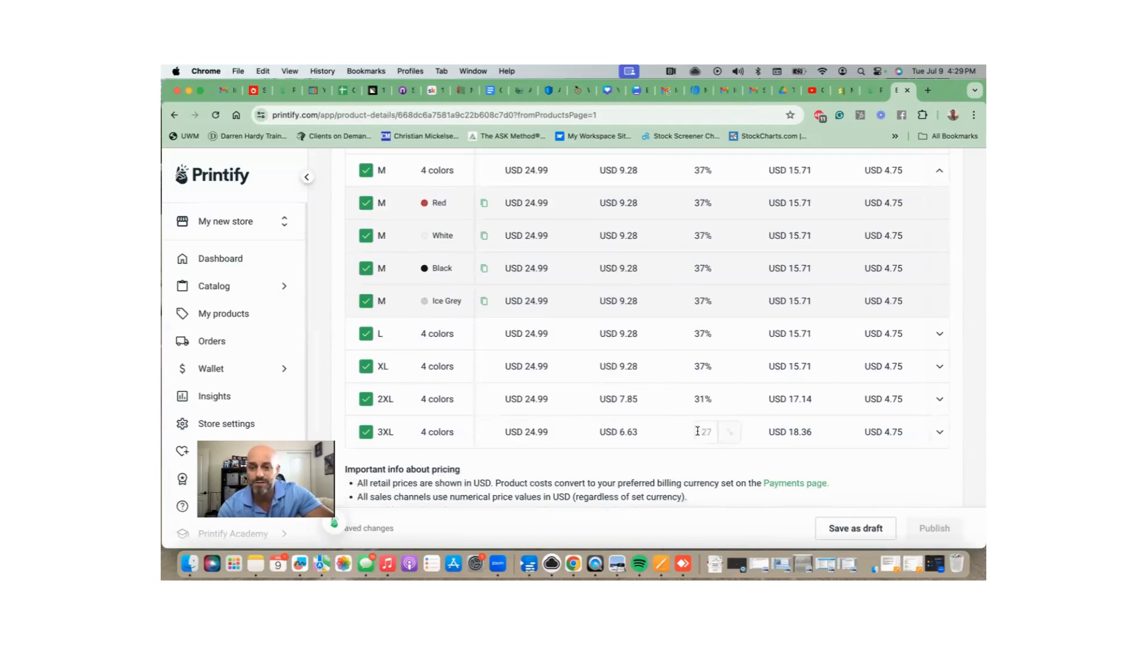
scroll(697, 431, "up", 5)
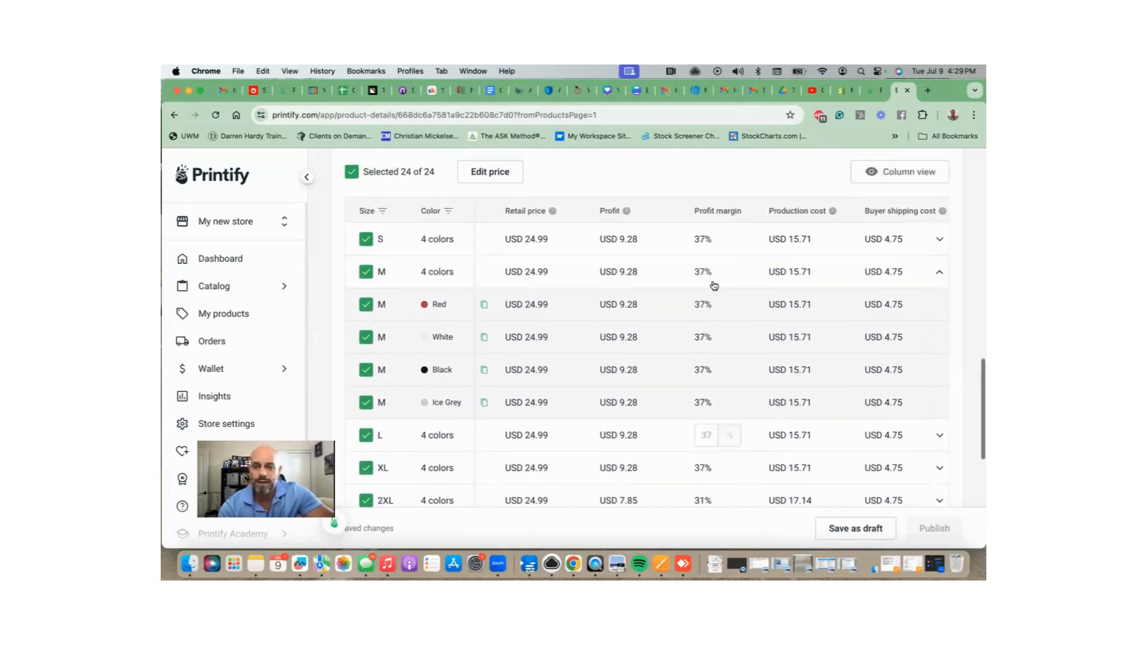
scroll(731, 289, "right", 3)
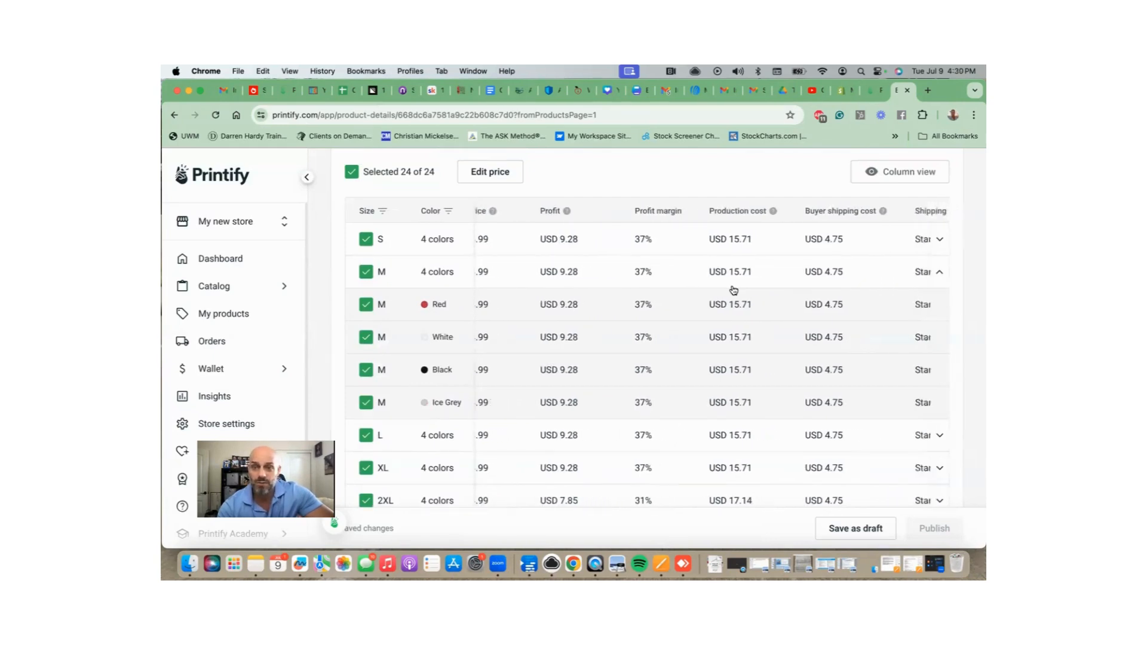
scroll(734, 290, "right", 3)
scroll(734, 290, "left", 6)
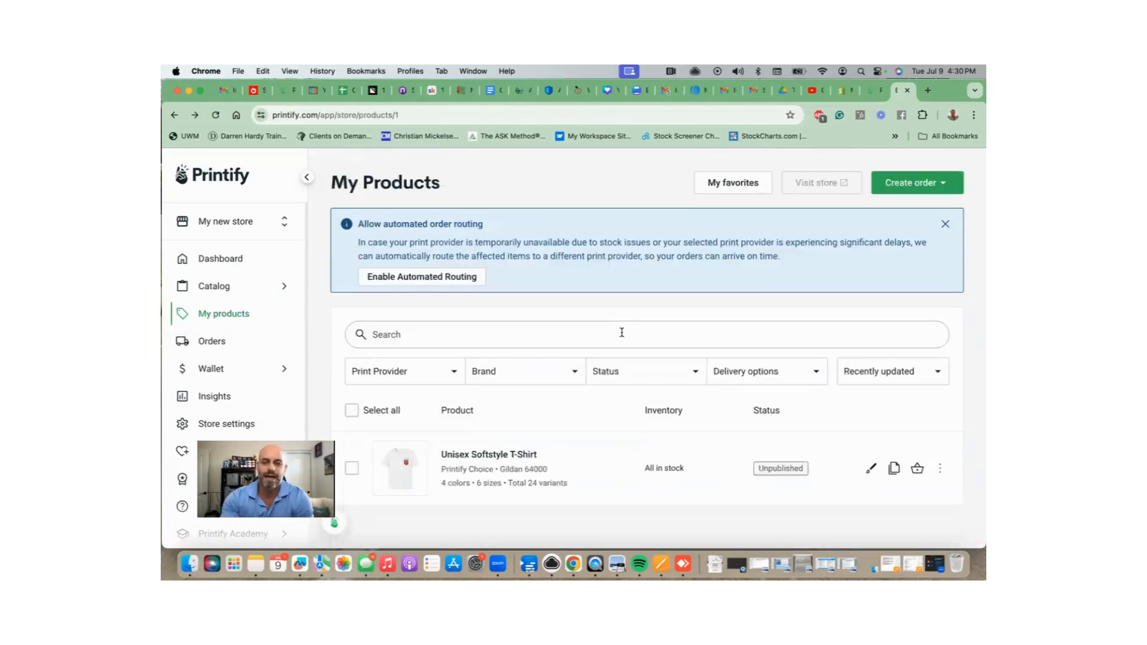
Reopen the Unisex Softstyle T-Shirt and make Person 2 Front its title mockup.
left_click(515, 454)
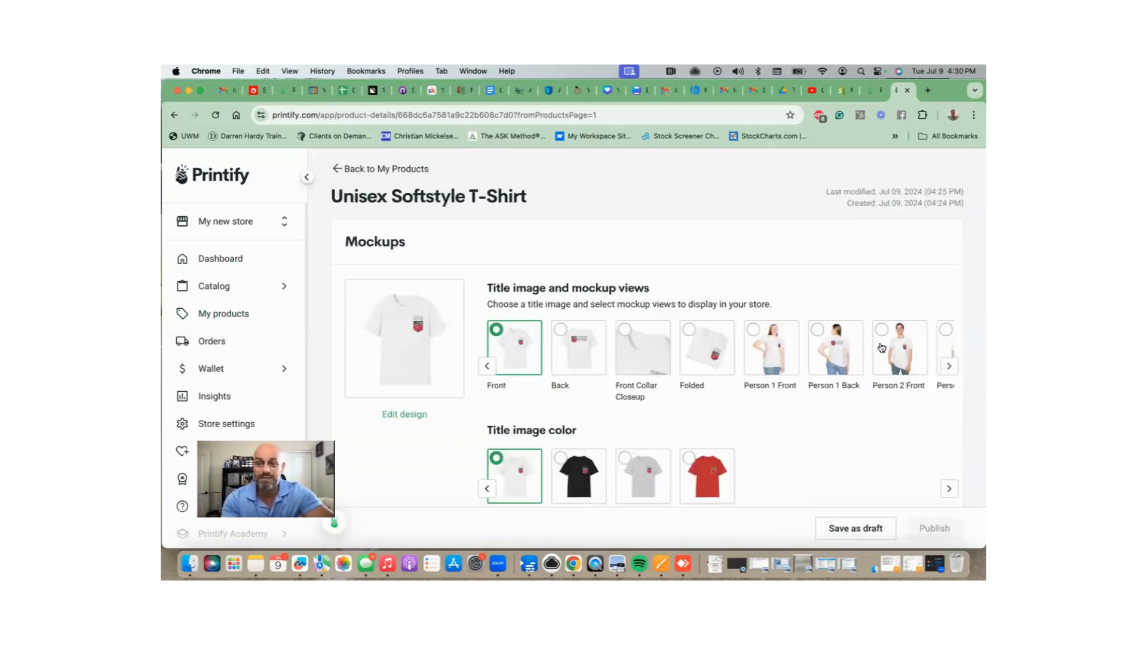
left_click(882, 349)
scroll(806, 361, "down", 1)
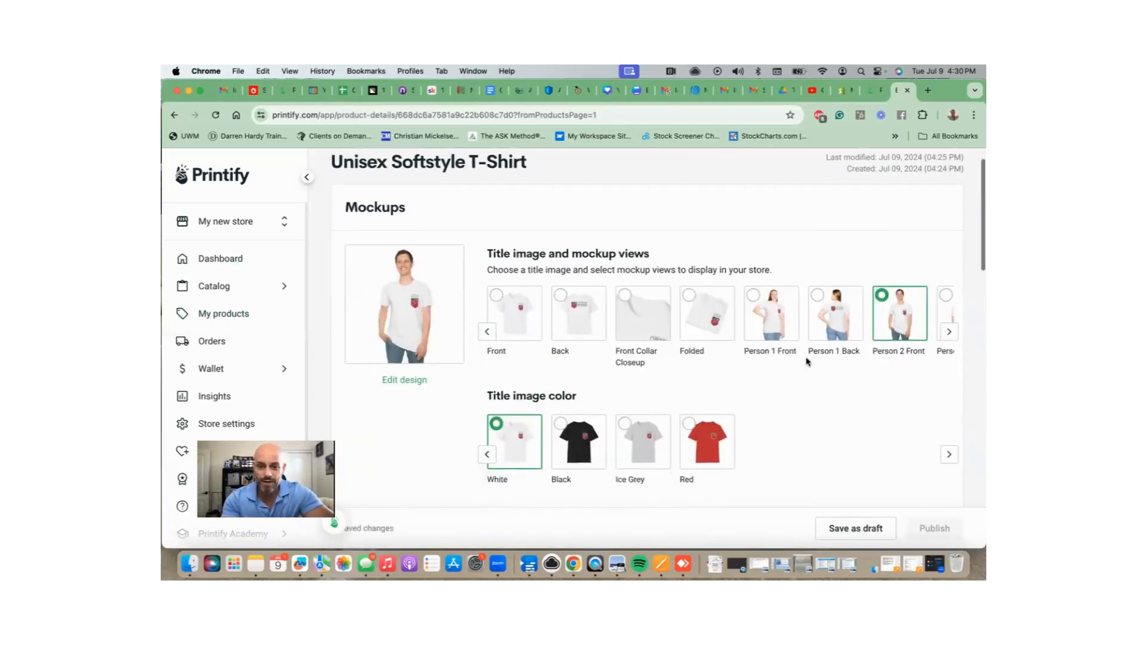
scroll(806, 361, "down", 6)
scroll(807, 361, "down", 6)
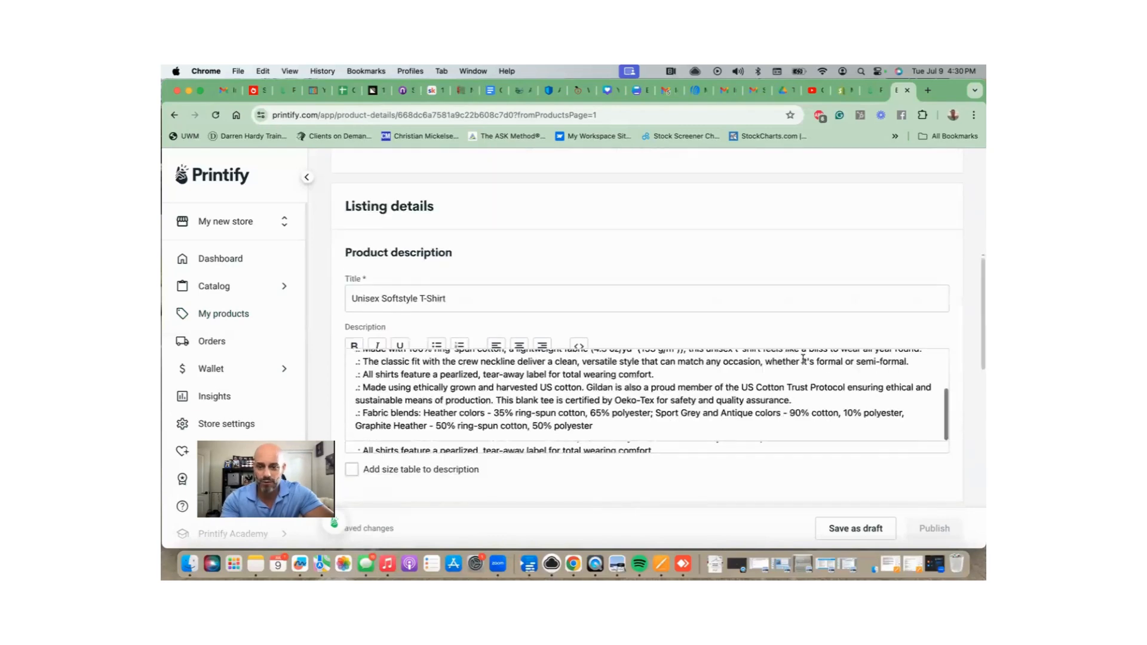
scroll(675, 410, "down", 2)
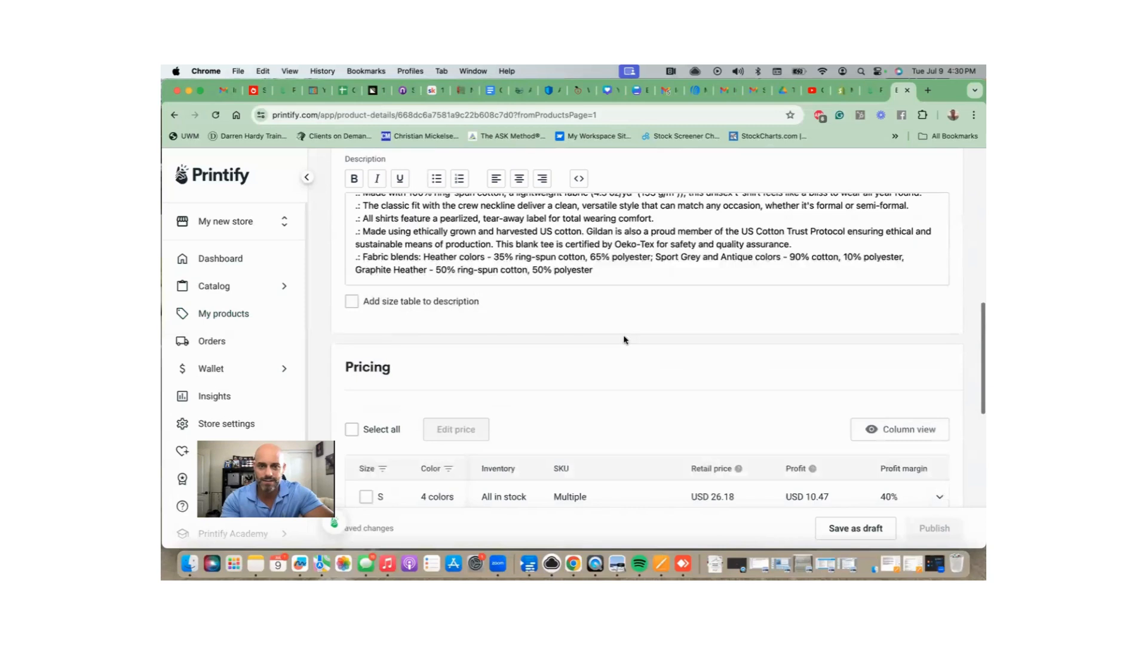
Add a new empty line at the end of the product description.
left_click(606, 272)
key("Return")
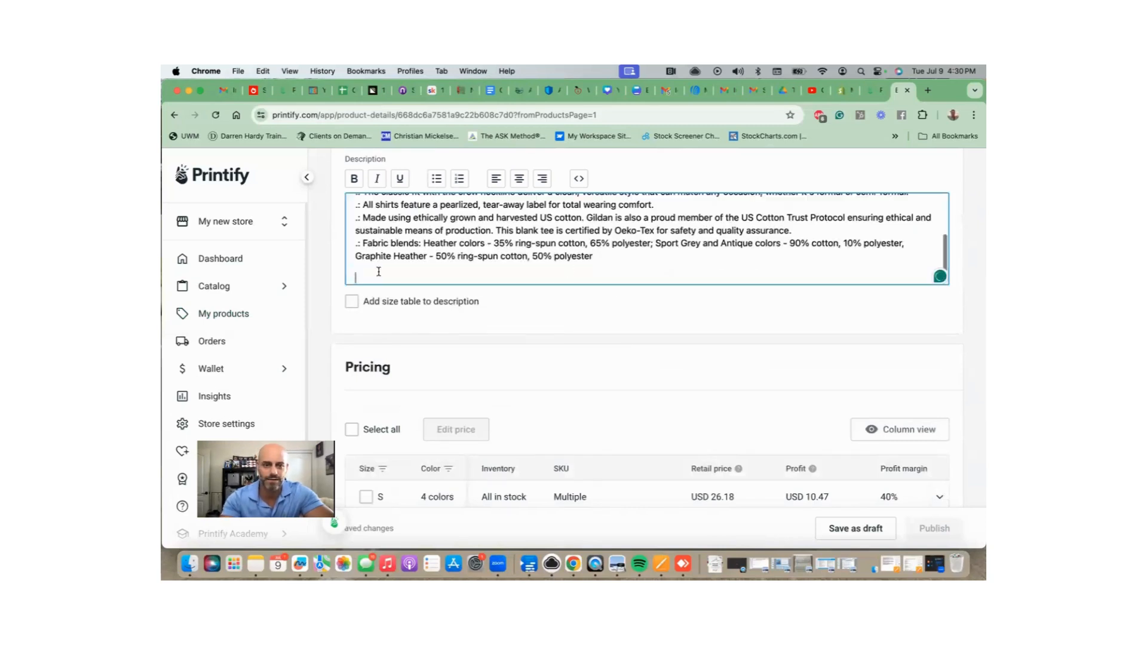
scroll(514, 363, "down", 2)
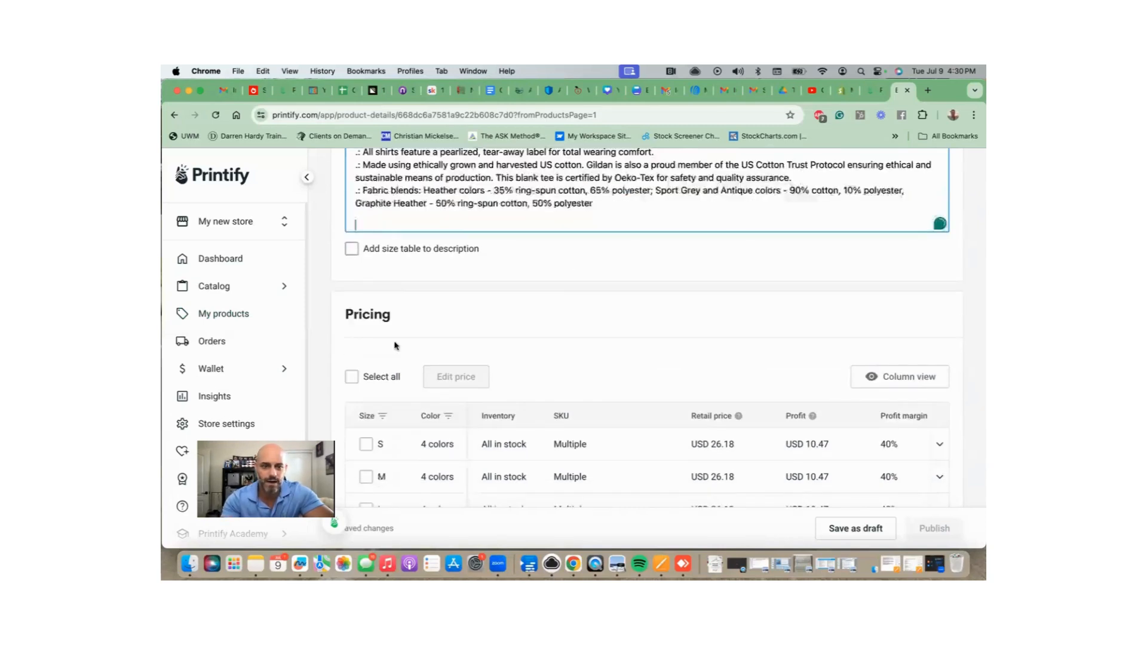
Select all 24 variants and apply an updated retail price of USD 24.99.
left_click(352, 330)
scroll(549, 340, "down", 1)
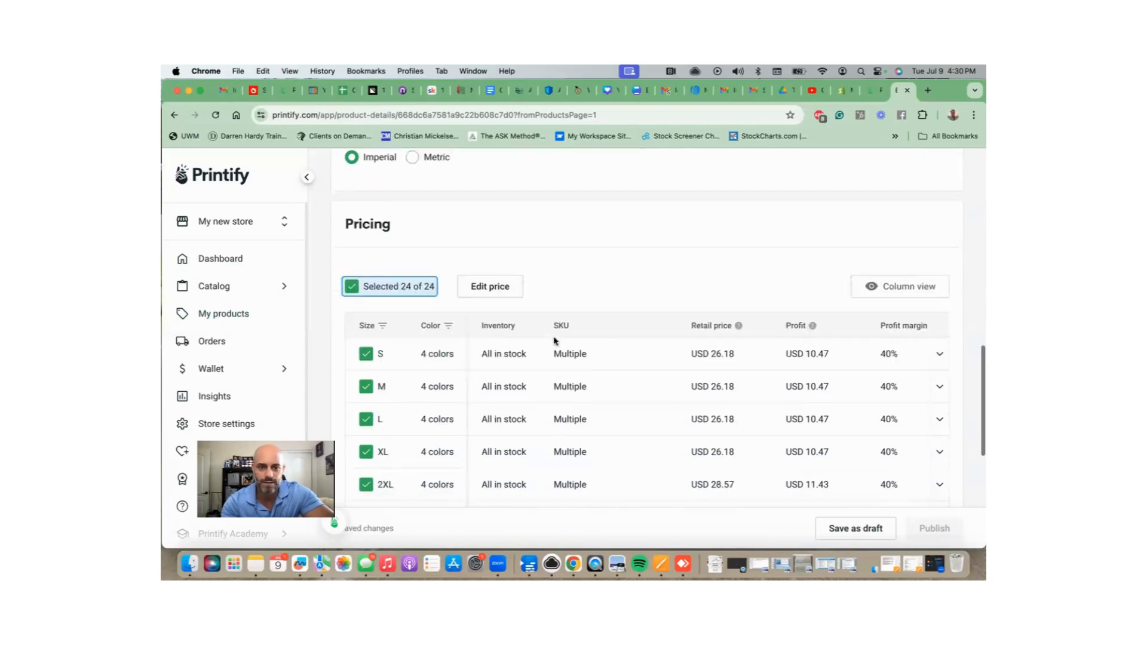
left_click(505, 291)
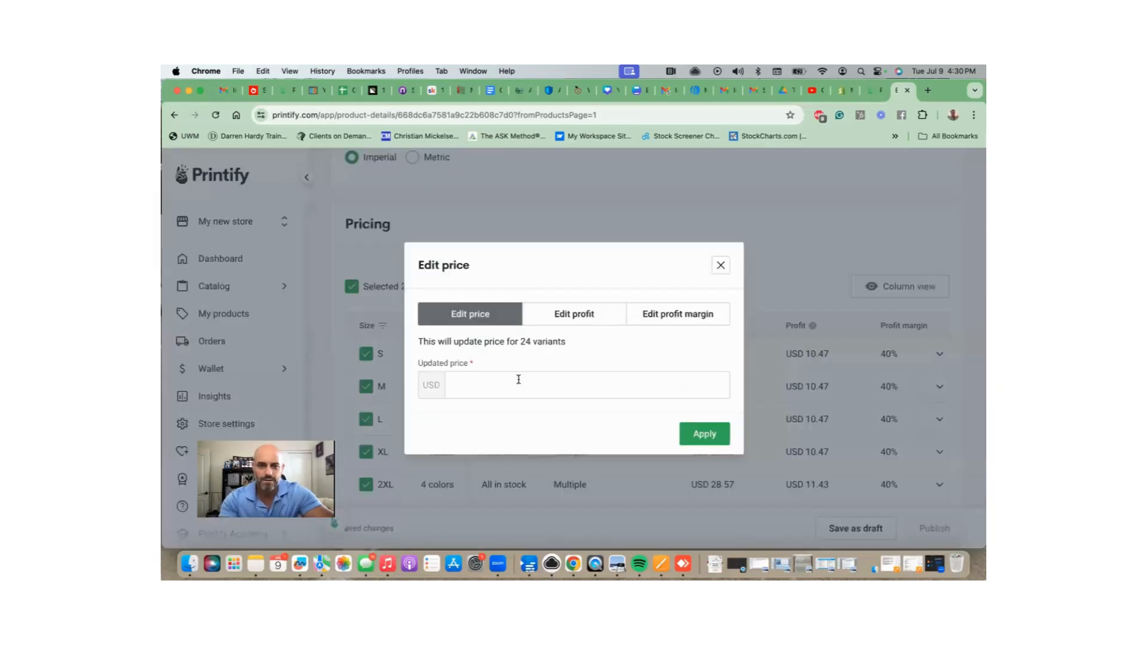
left_click(519, 379)
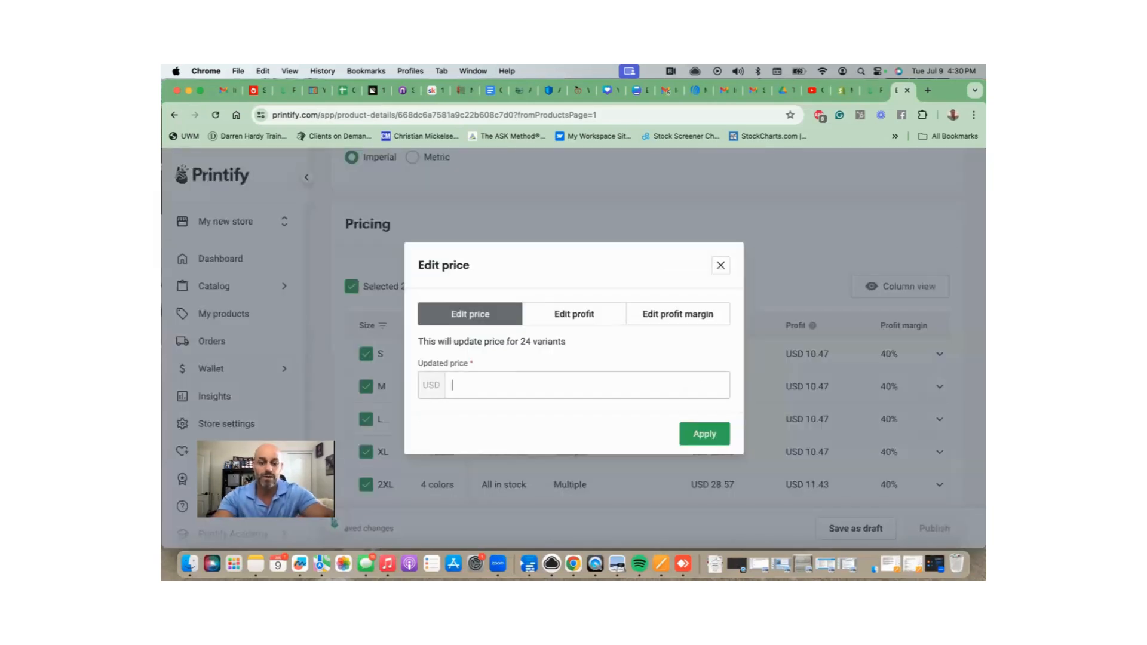
type("24.99")
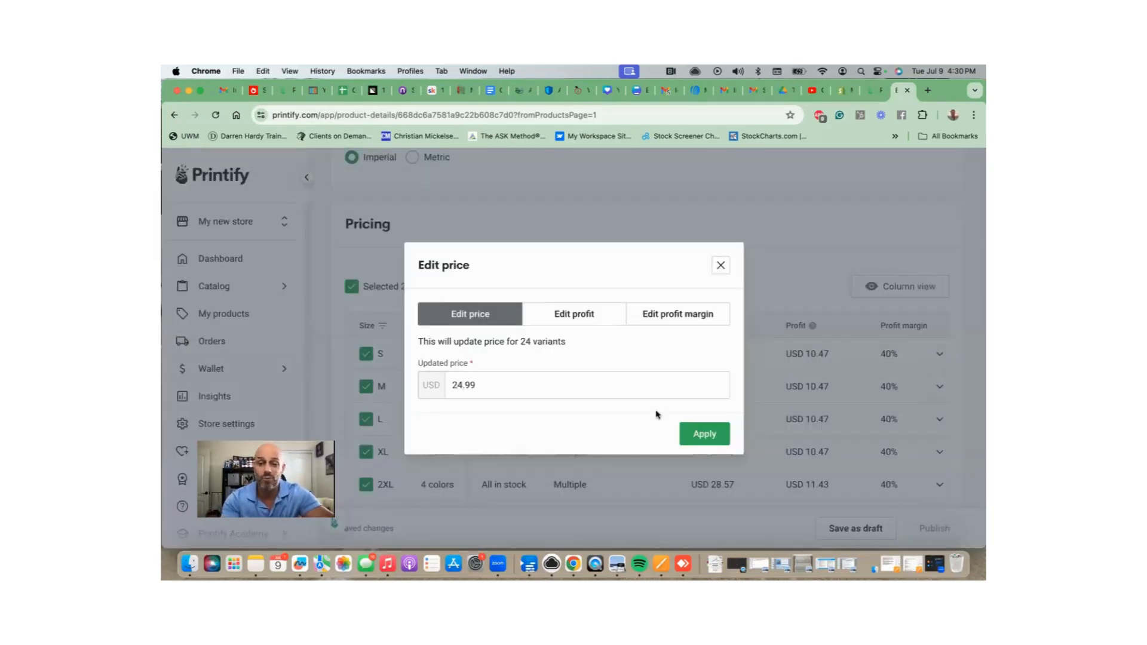
left_click(705, 433)
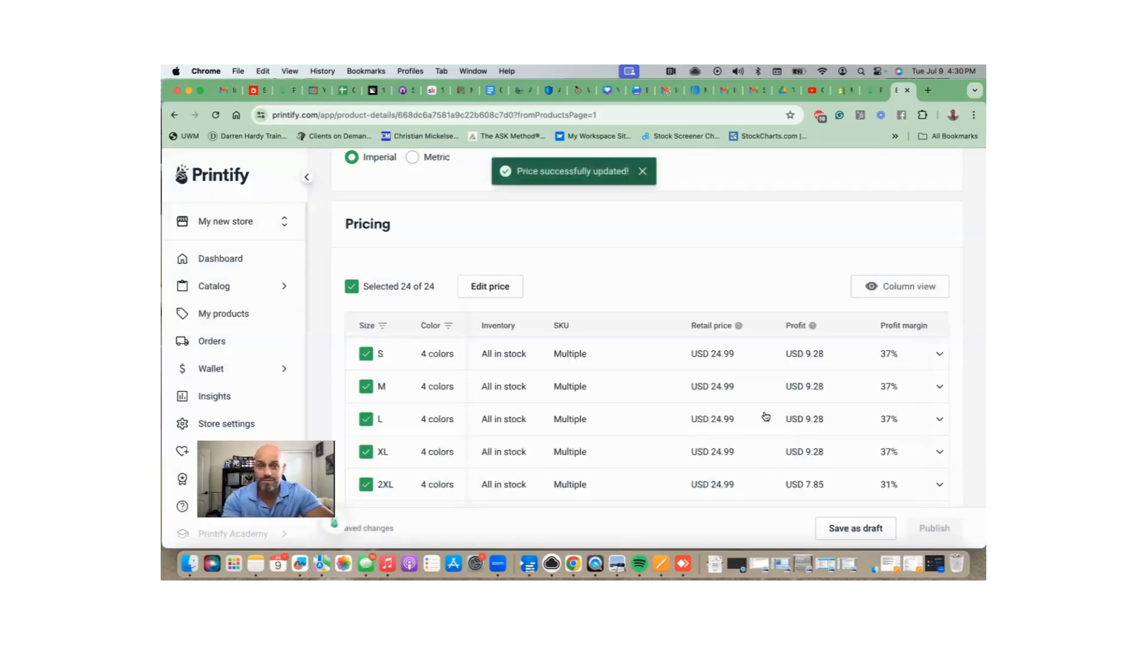
scroll(765, 416, "down", 5)
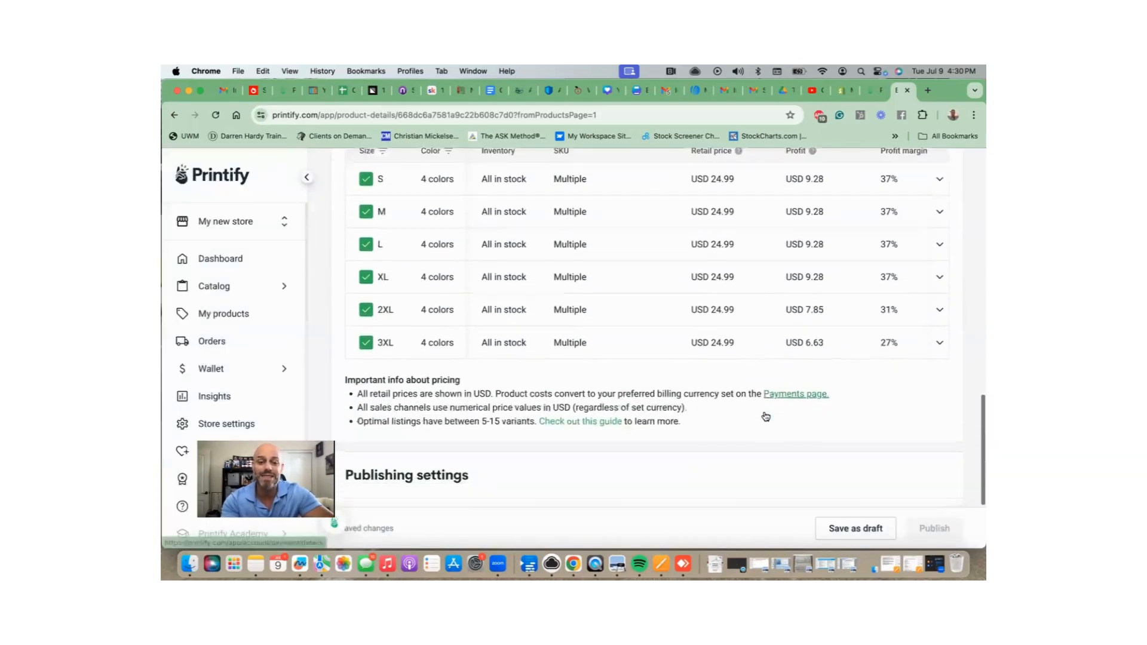
Save the T-shirt as a draft and show its Replace, Copy to, Delete actions on My Products.
scroll(766, 417, "down", 2)
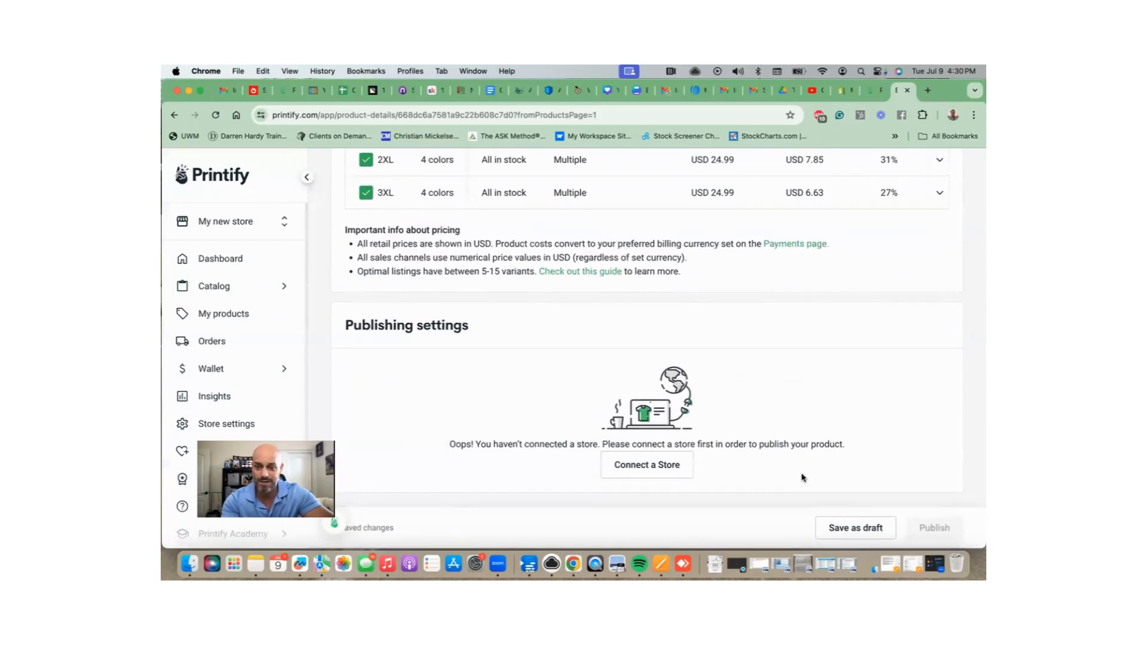
left_click(876, 532)
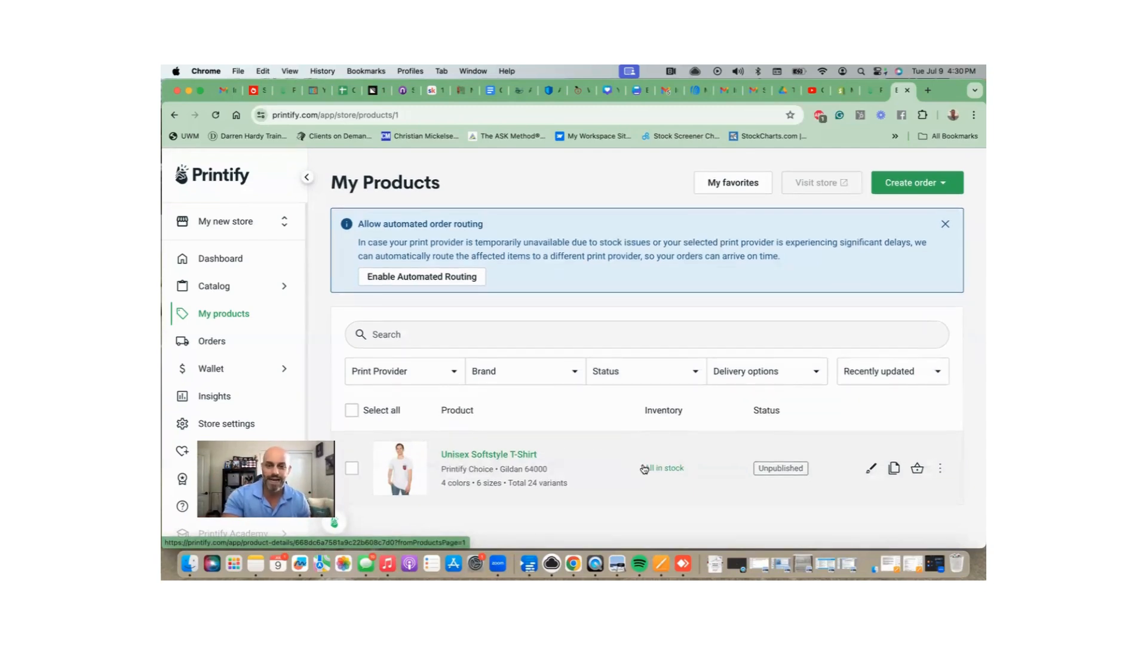
left_click(941, 470)
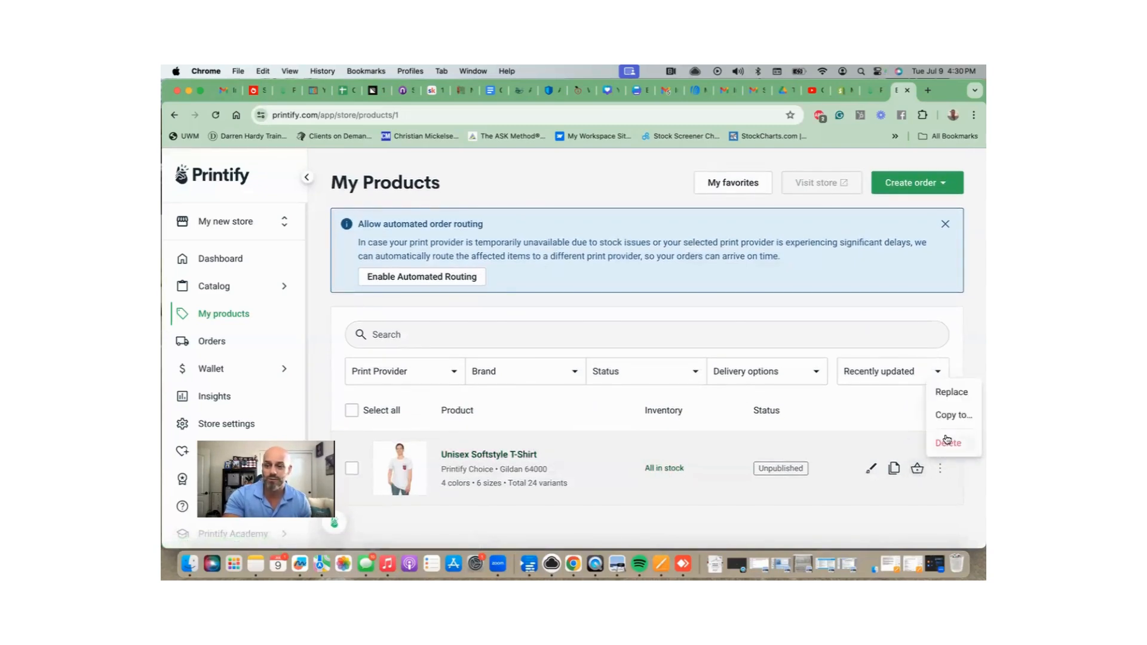